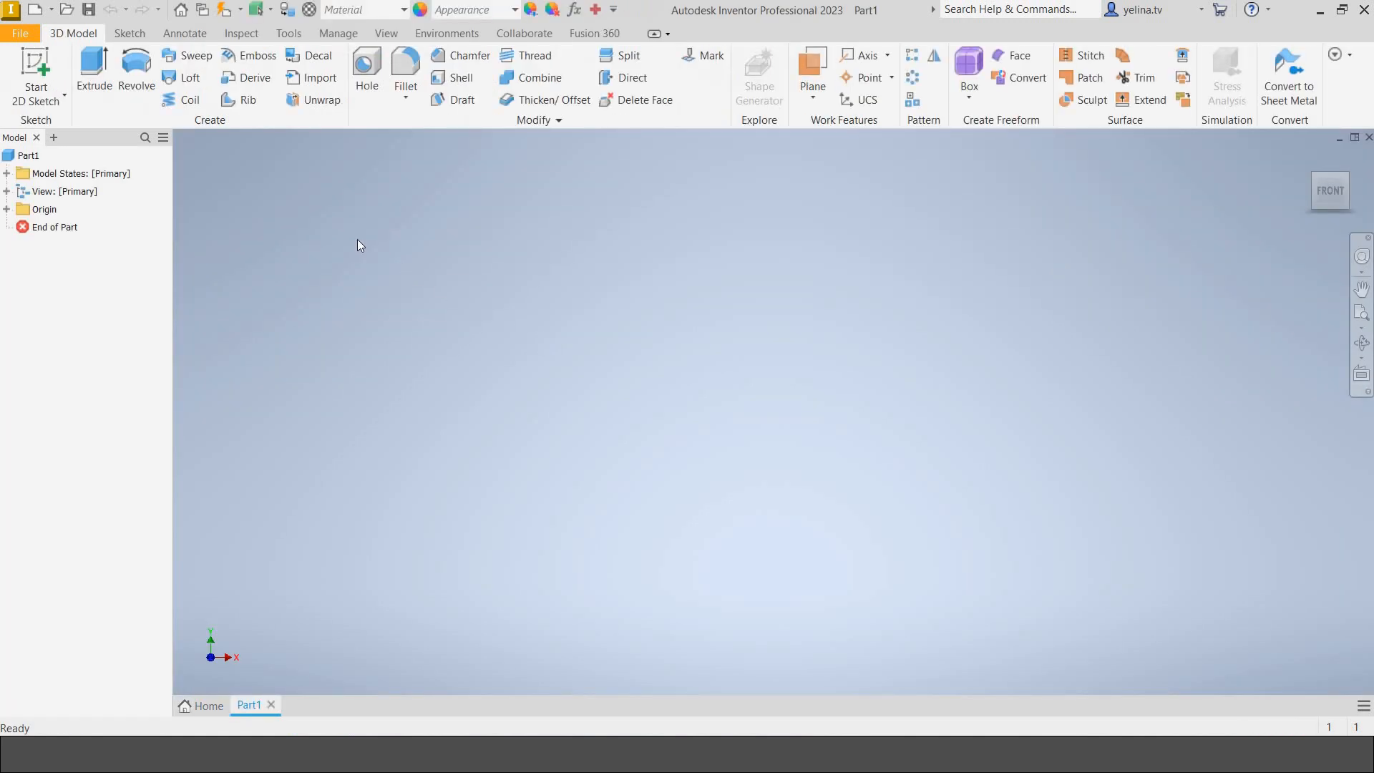
Start a new 2D sketch on the XY plane.
click(42, 68)
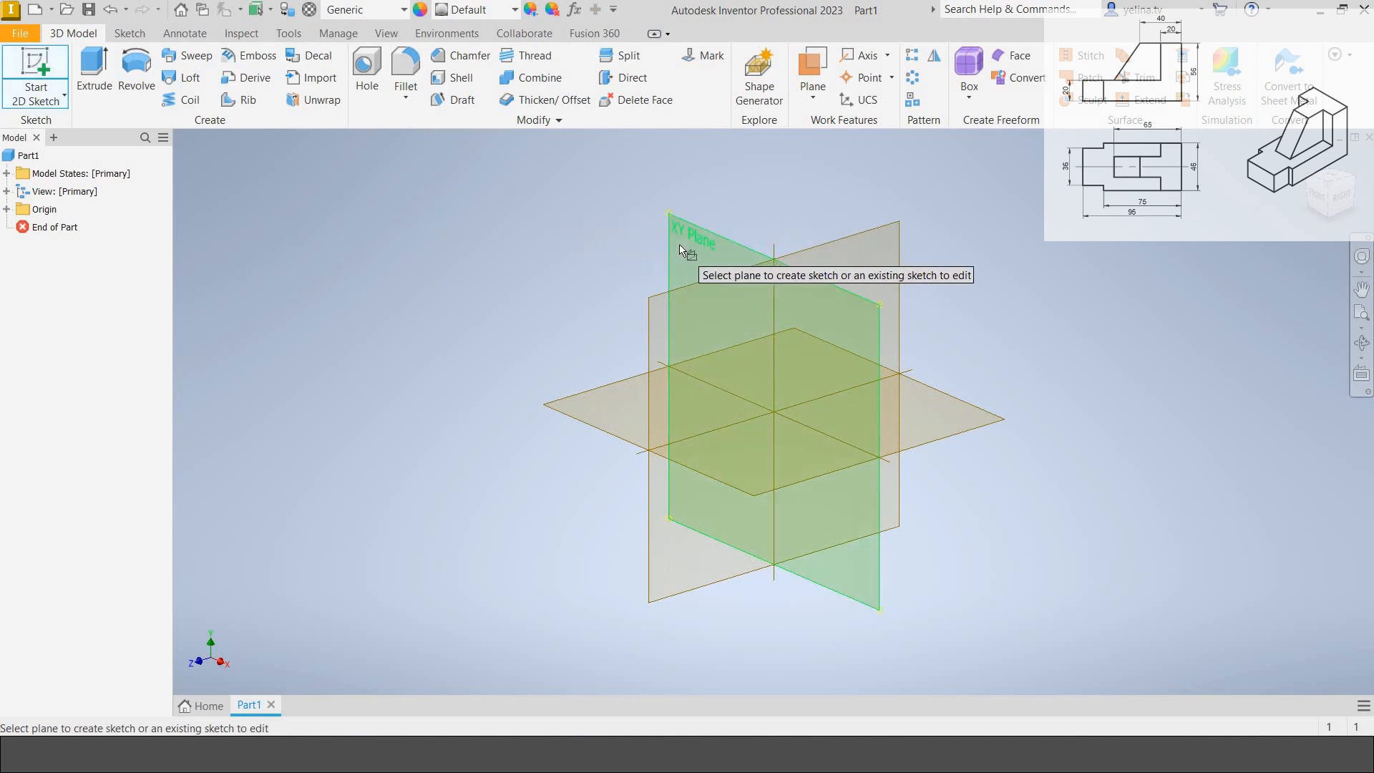
click(681, 249)
double_click(616, 290)
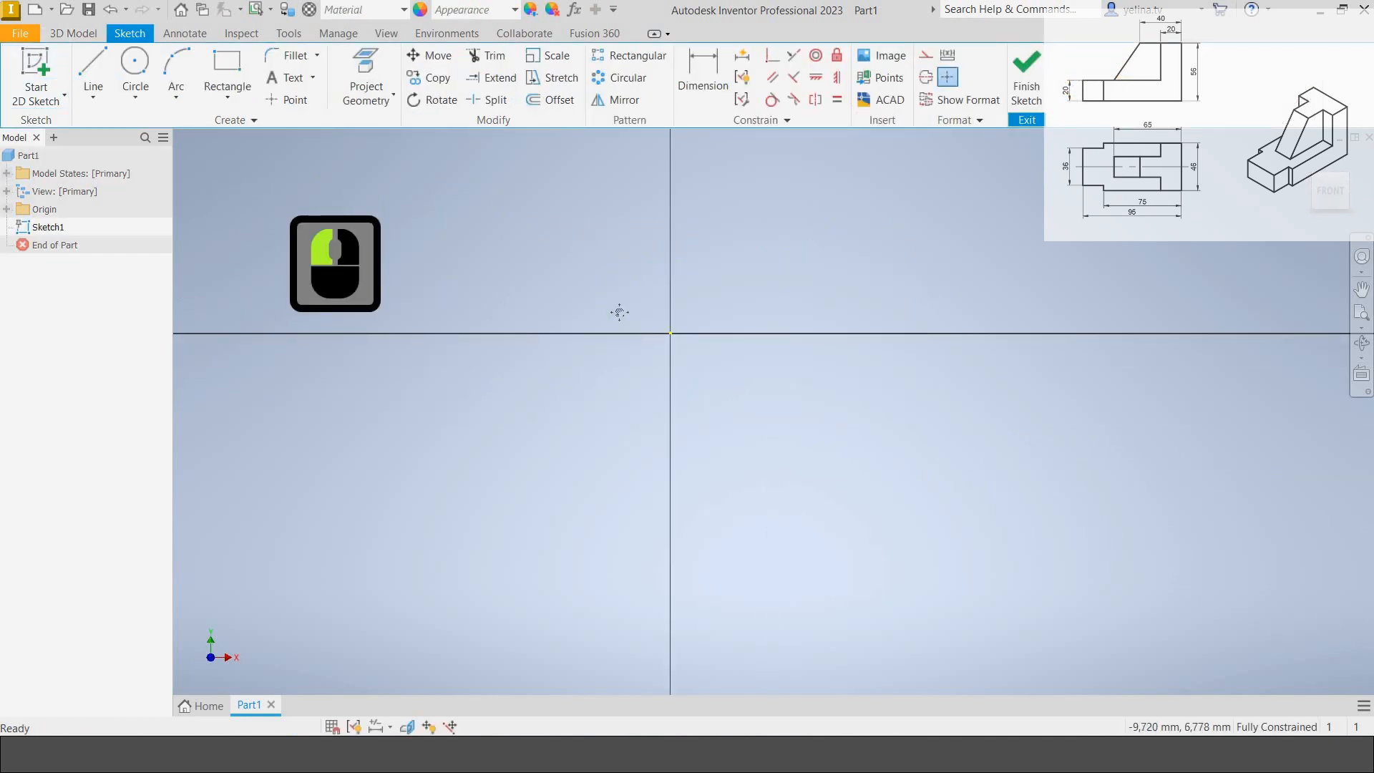
middle_drag(611, 286, 625, 362)
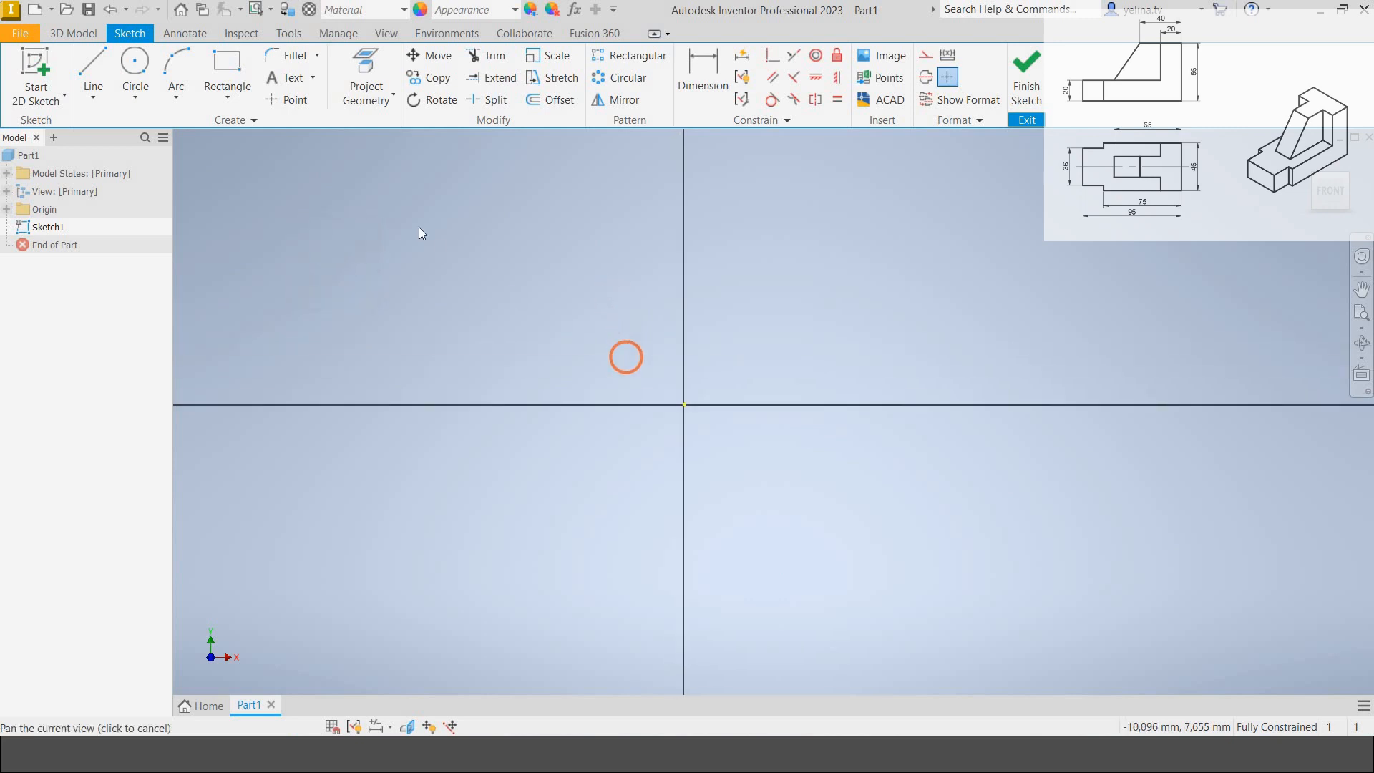
Sketch a 20 mm horizontal line above the origin and a 5 mm vertical line down from its right end.
click(93, 75)
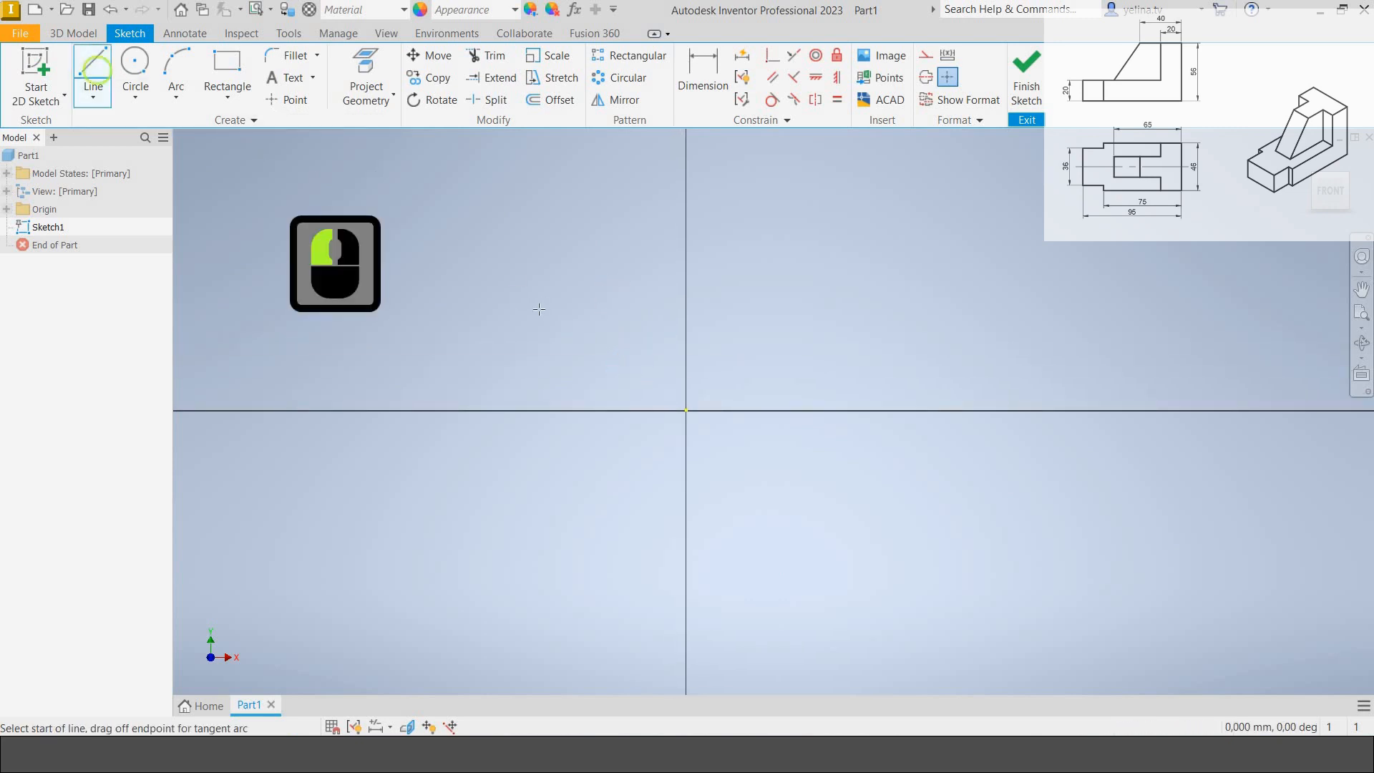
click(495, 333)
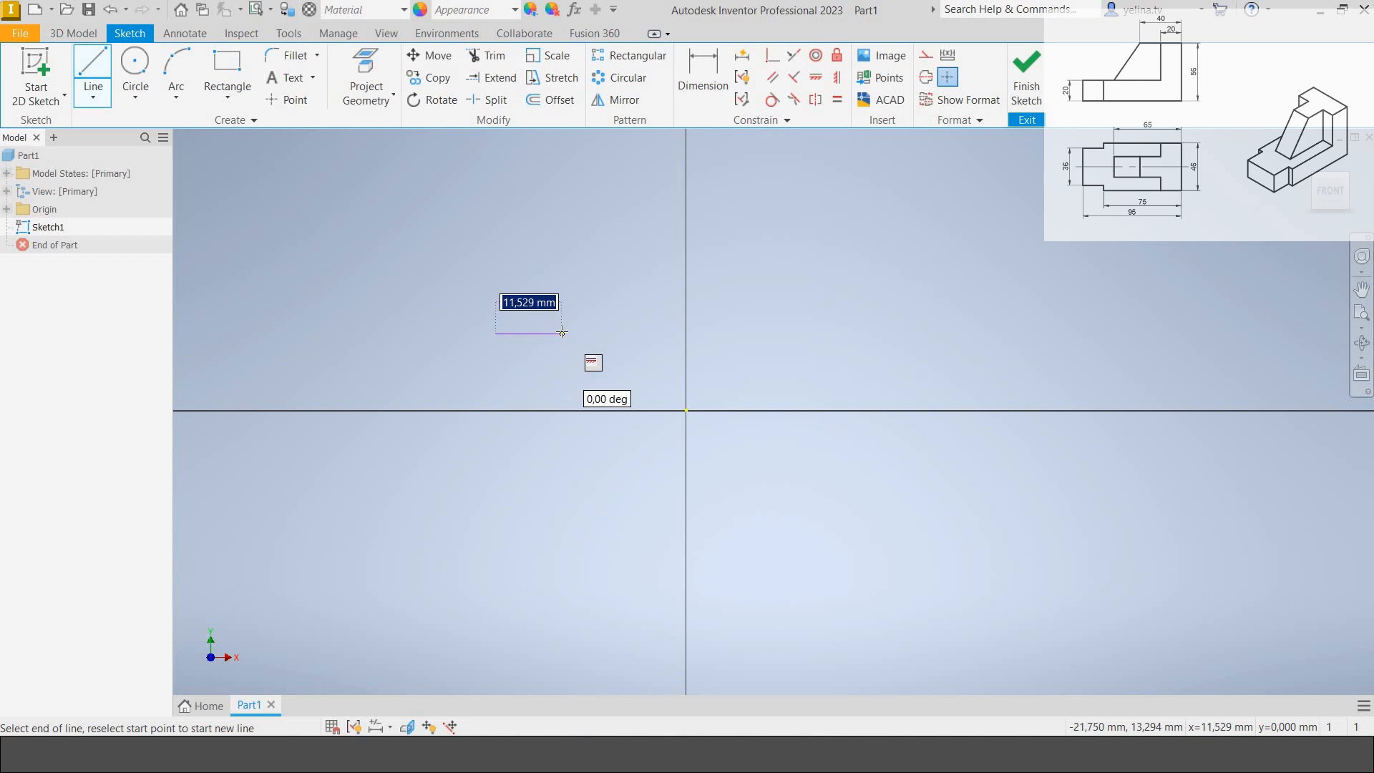
text(2)
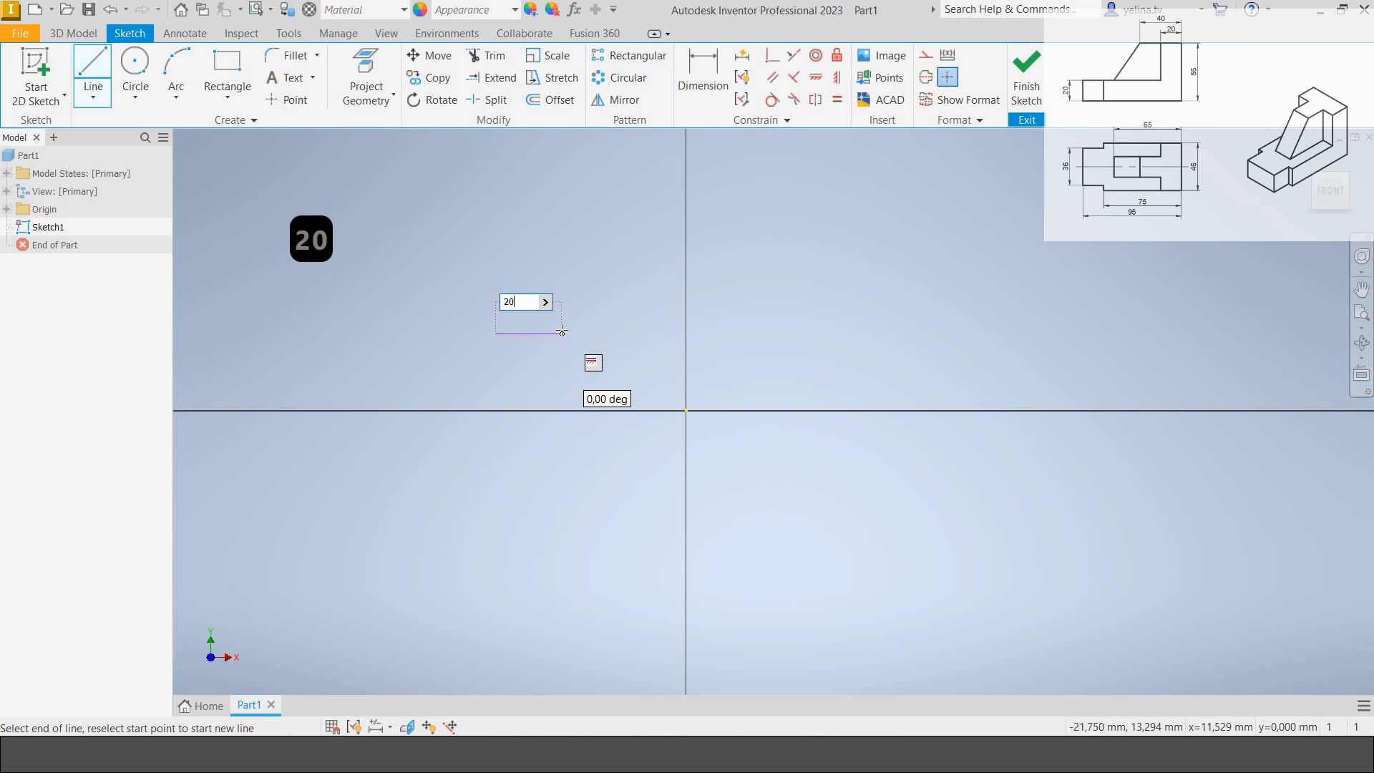
text(0)
key(Return)
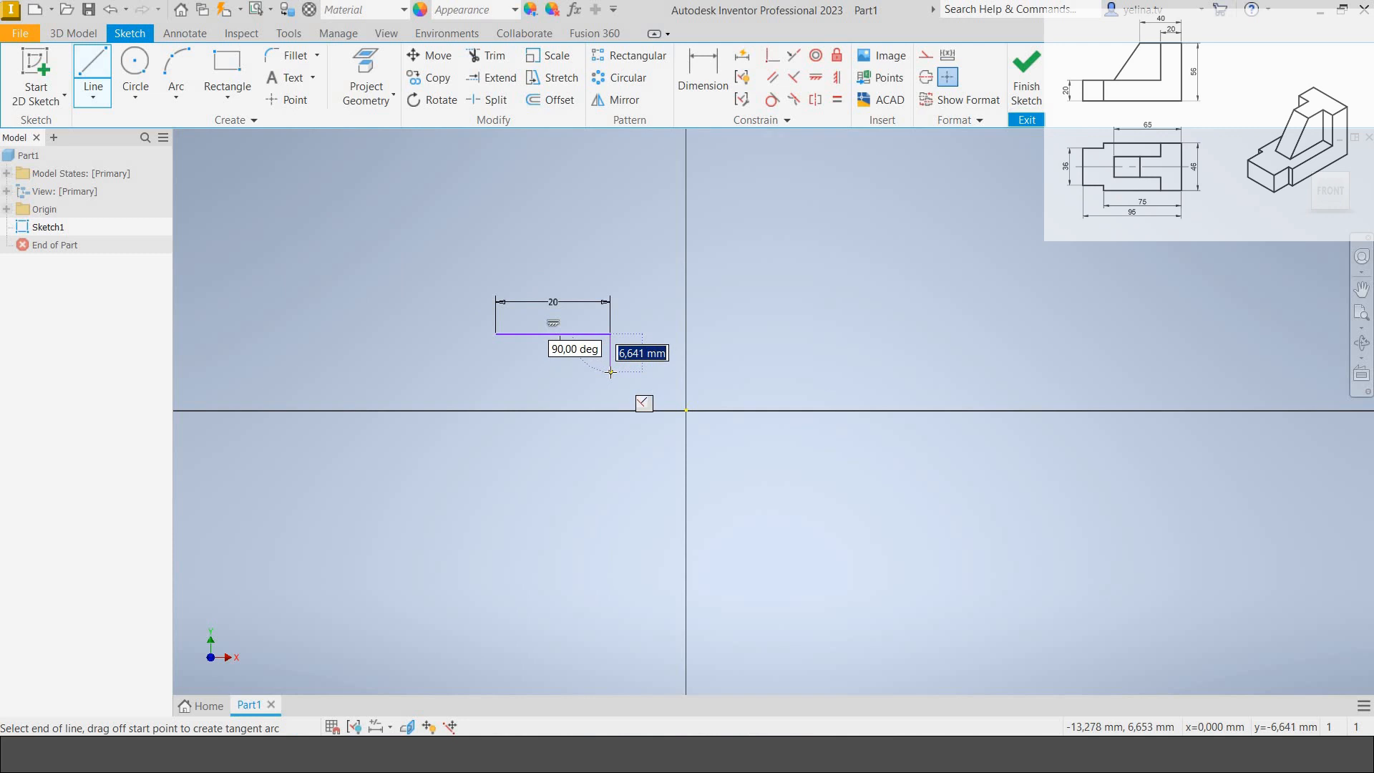
text(5)
key(Return)
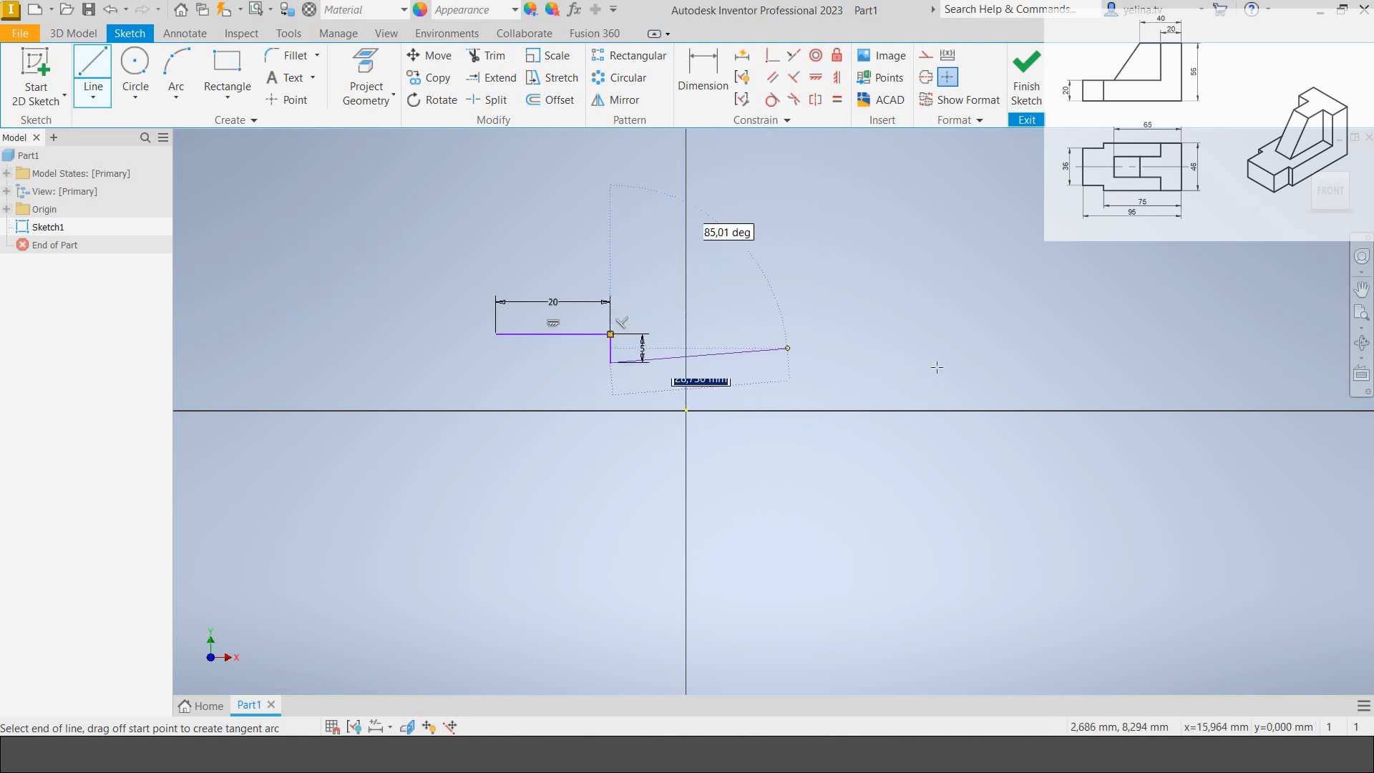
Continue the outline with a 75 mm horizontal line to the right and a 46 mm vertical line upward.
text(75)
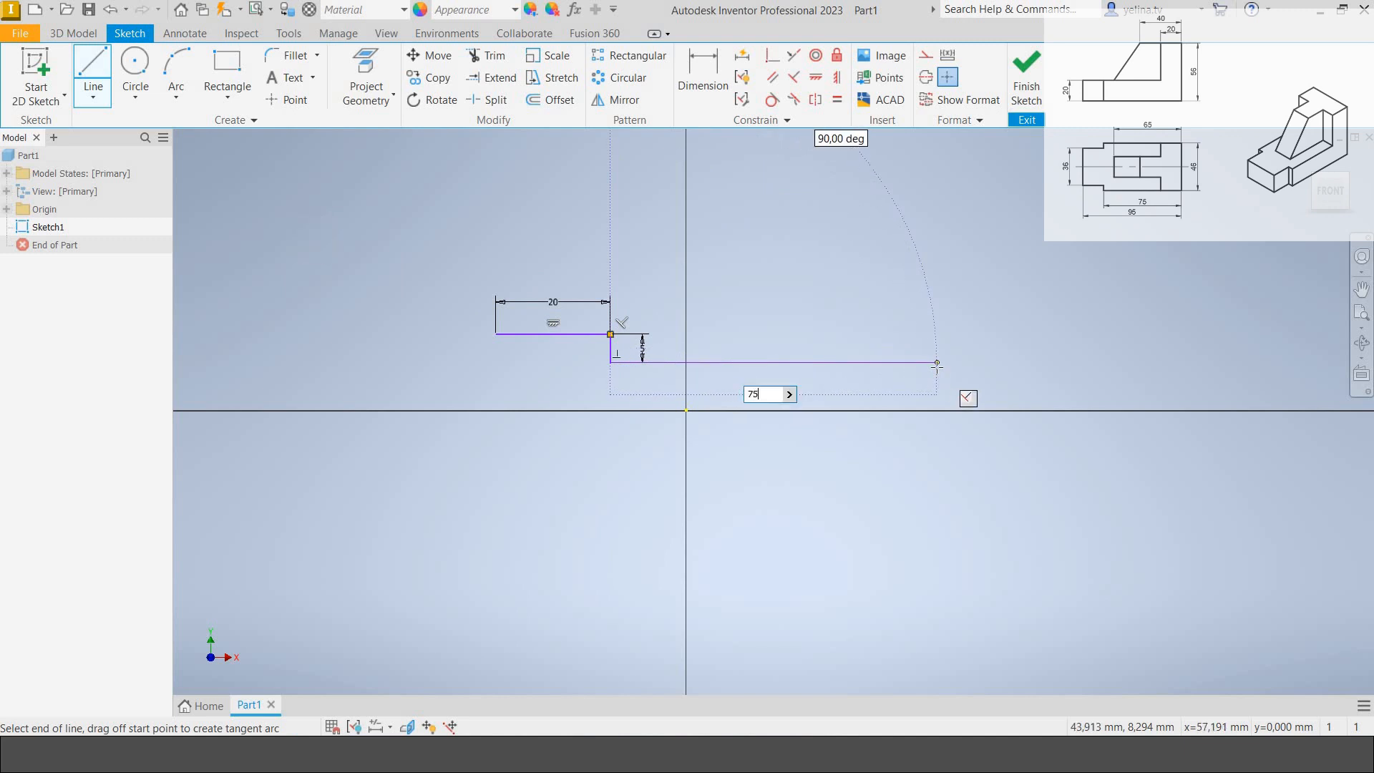
click(874, 439)
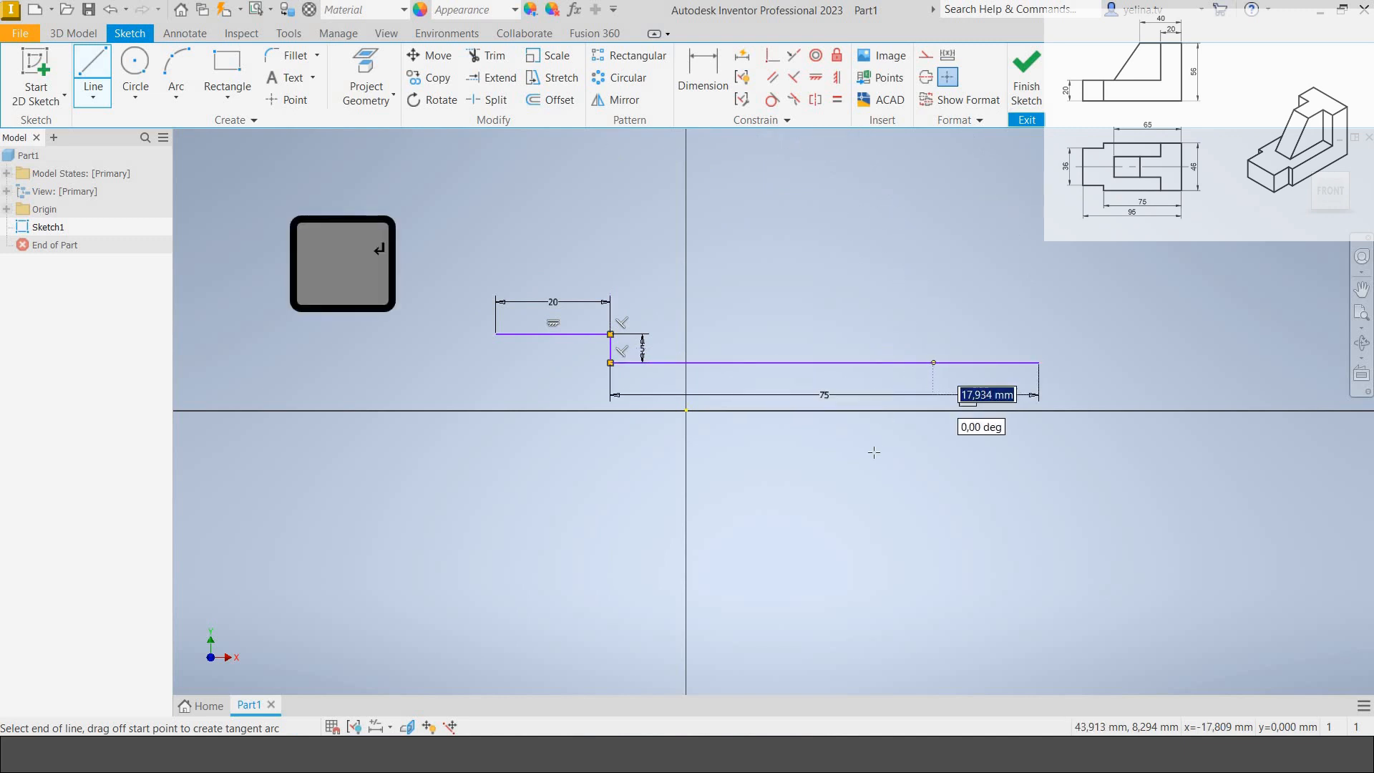
scroll(873, 439, up, 2)
scroll(881, 449, down, 4)
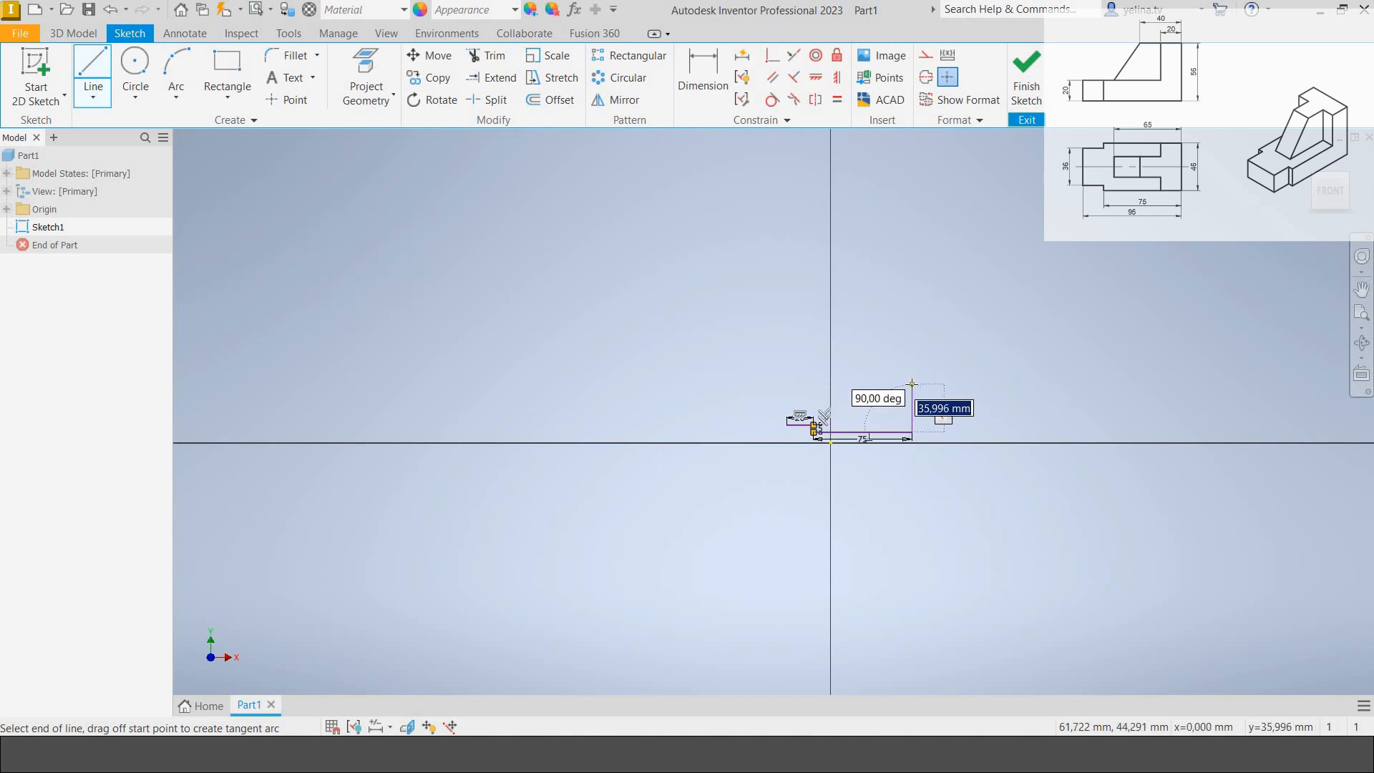
text(46)
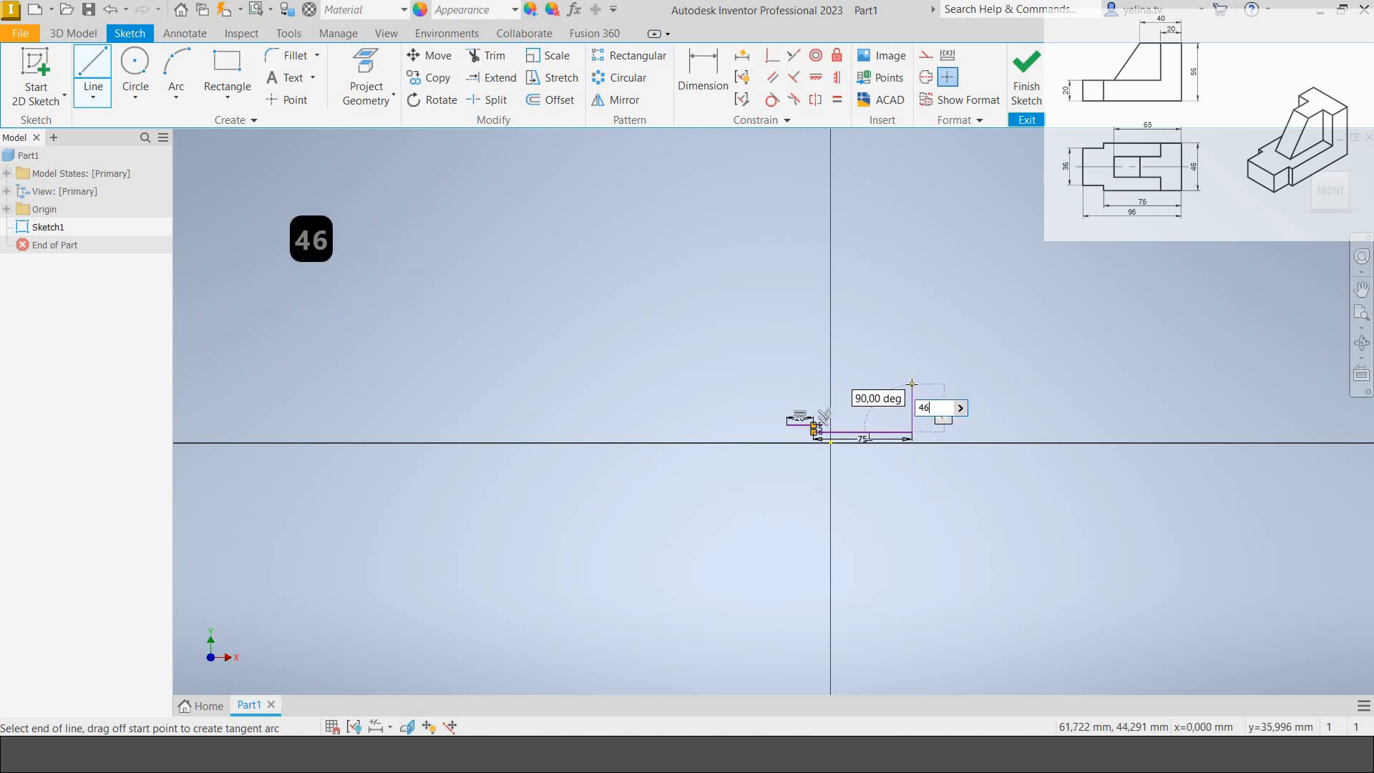
key(Return)
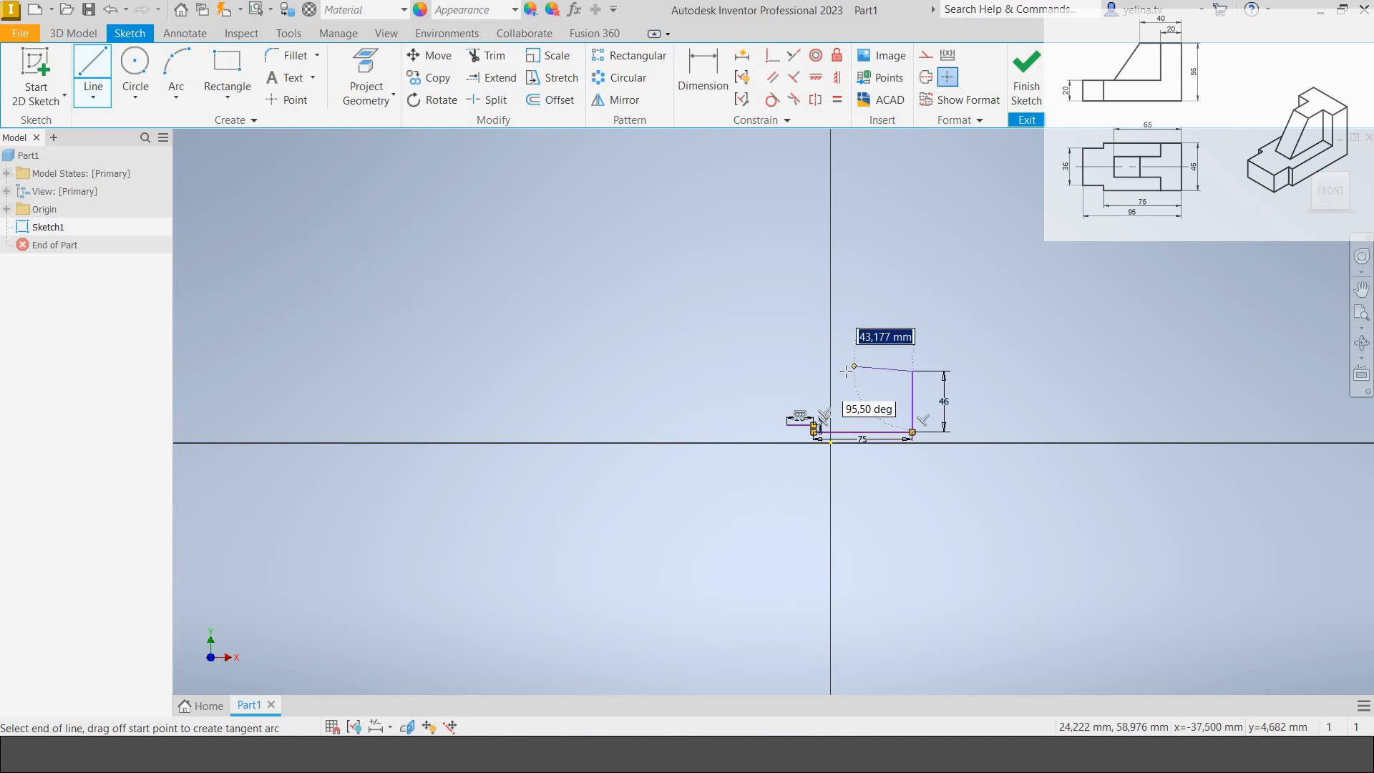
Continue the outline with a 75 mm horizontal top edge to the left and a 5 mm vertical line downward.
text(7)
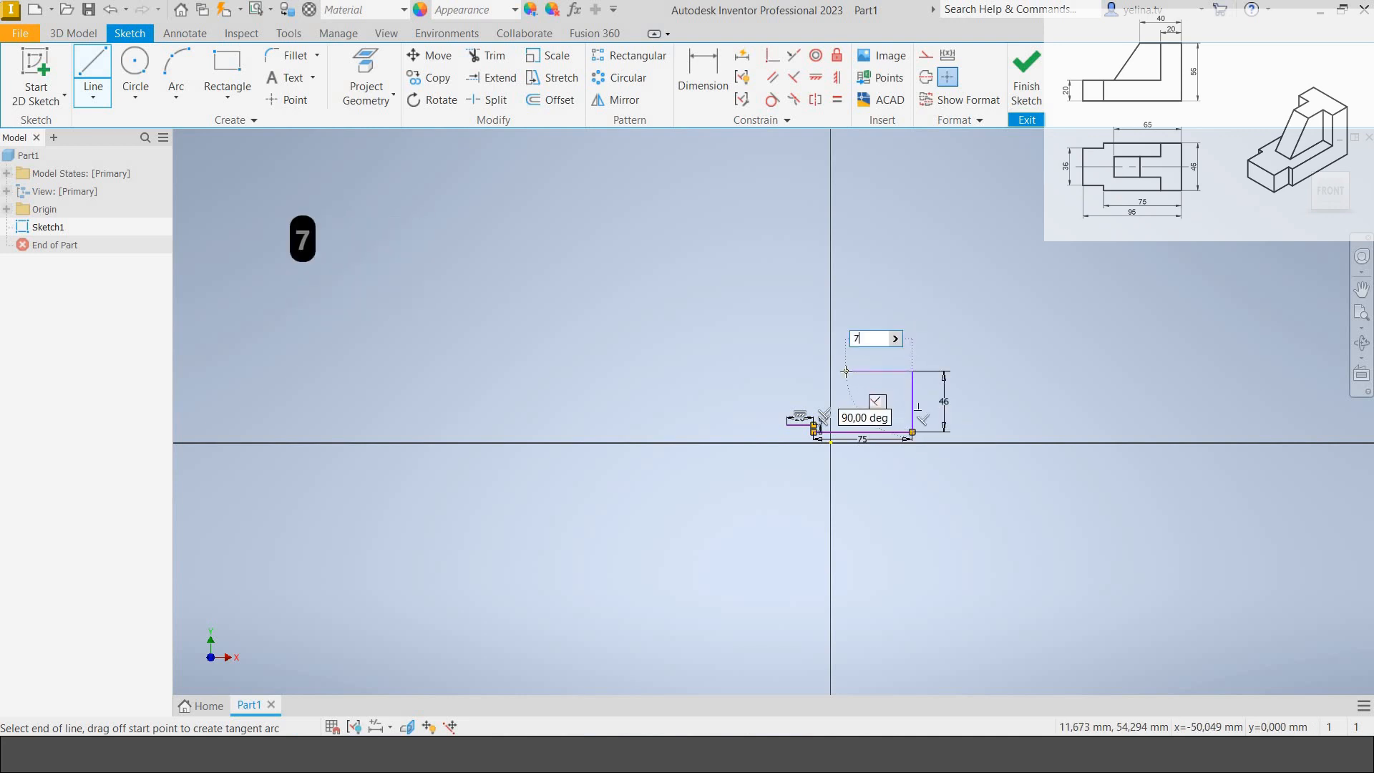
text(5)
key(Return)
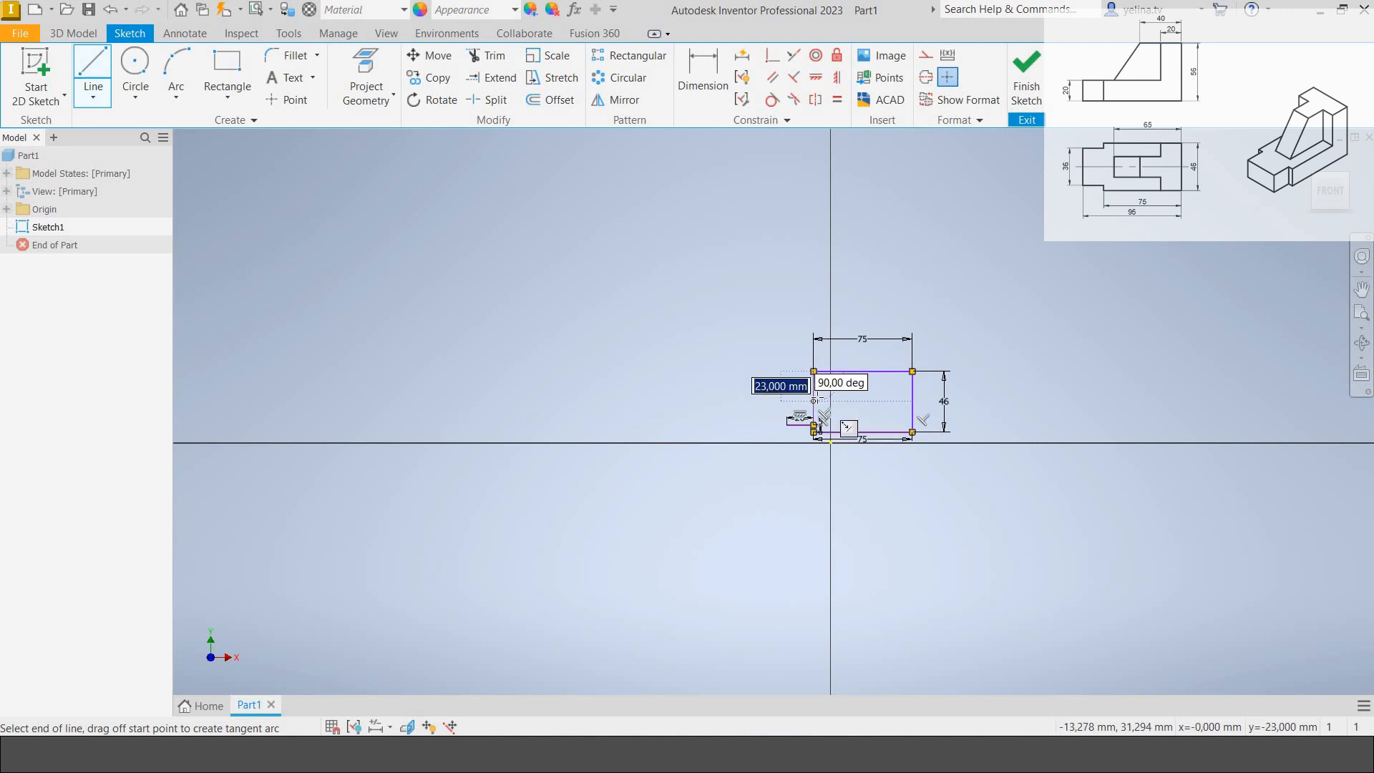
scroll(814, 400, up, 3)
scroll(814, 401, down, 5)
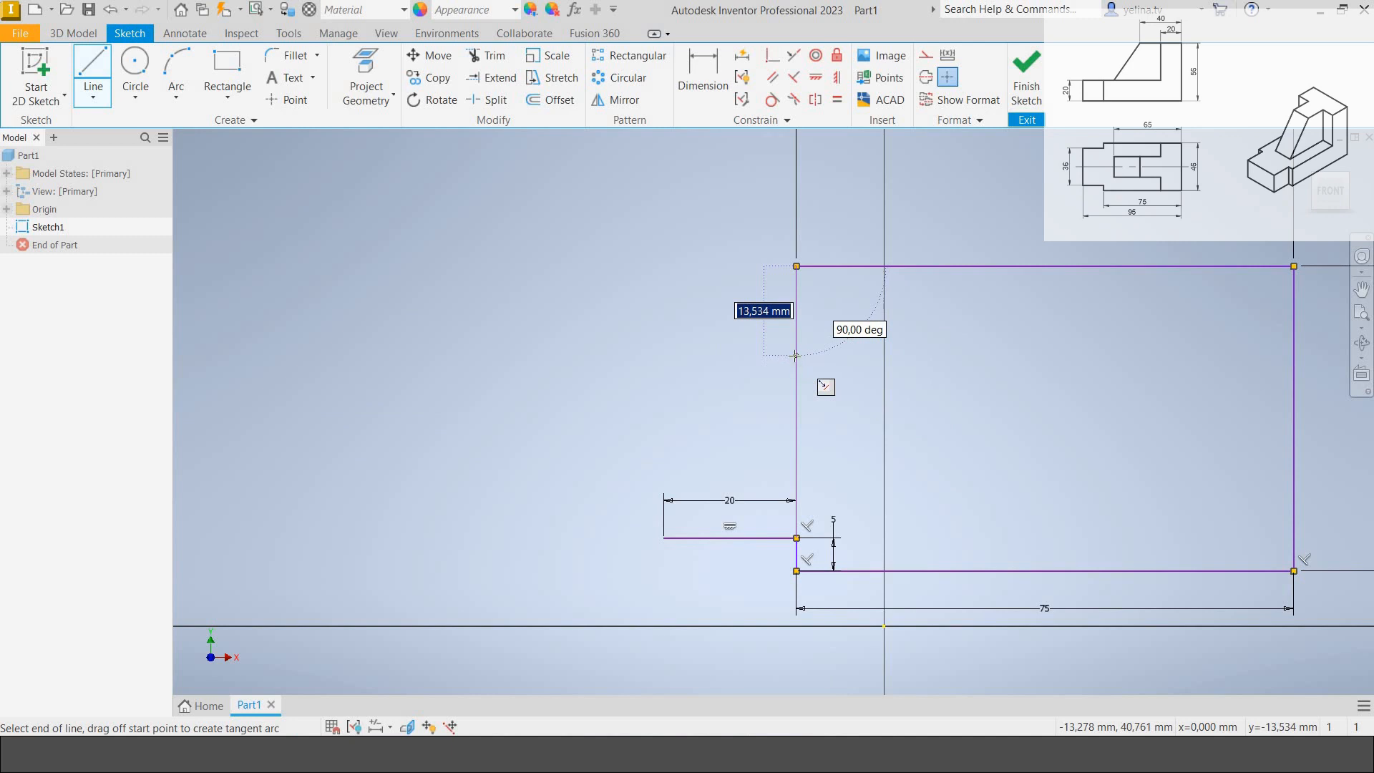
key(Return)
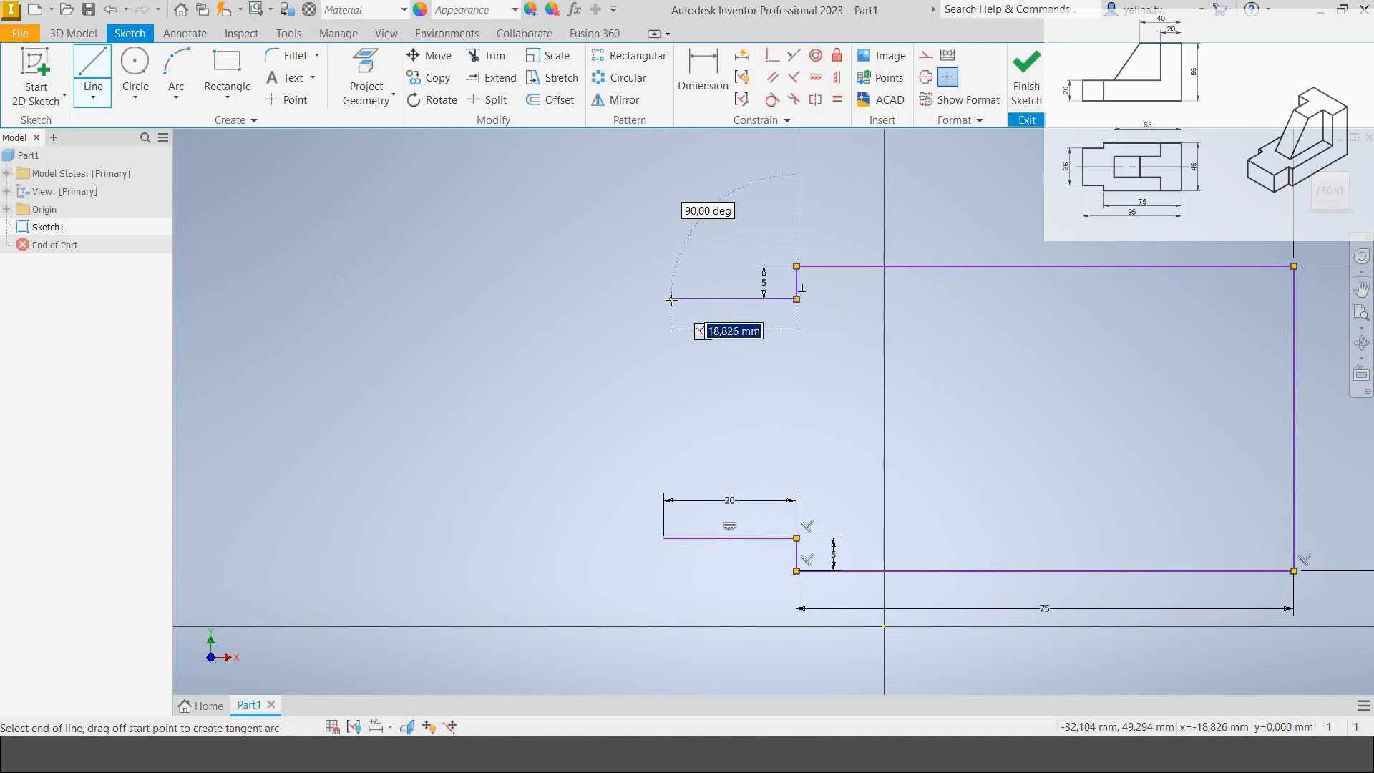
Add a 20 mm horizontal line to the left and close the outline with a vertical line to its starting point.
text(2)
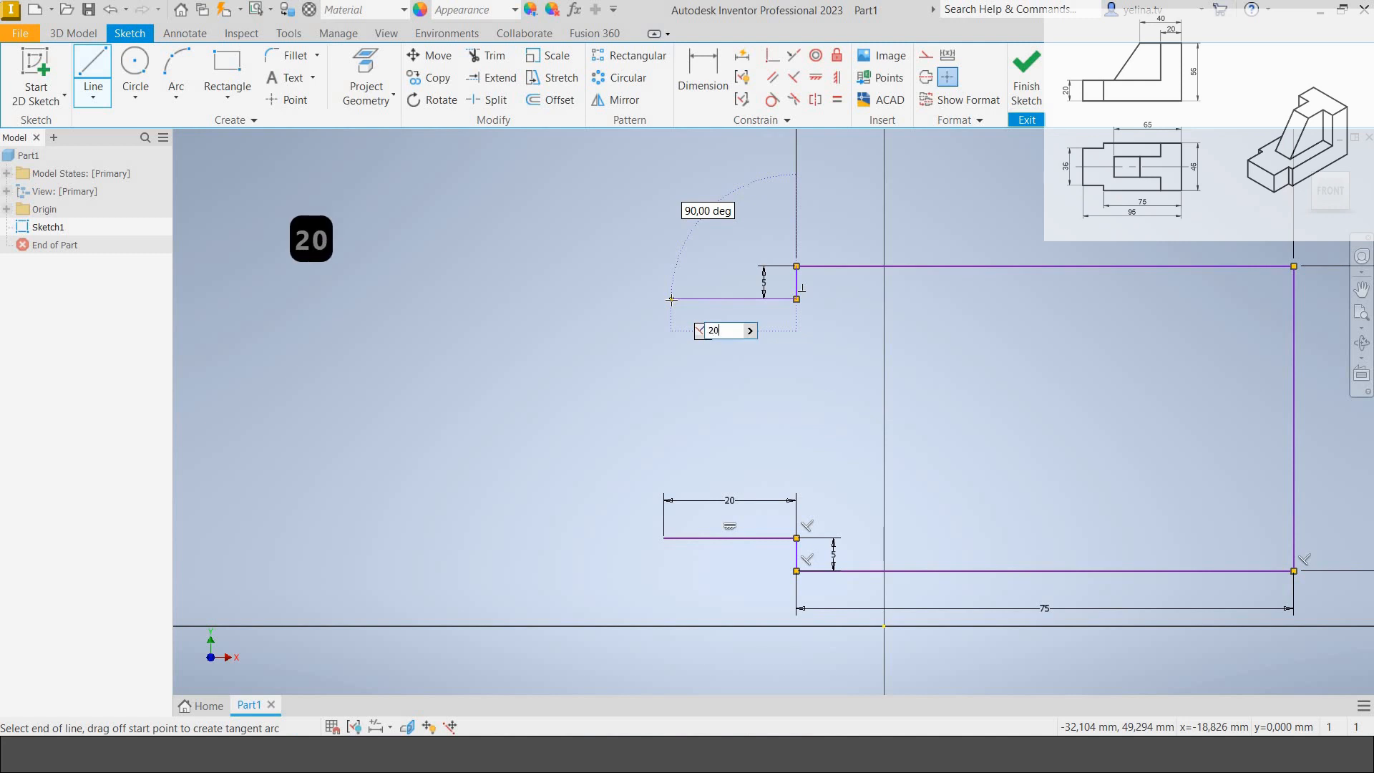
text(0)
key(Return)
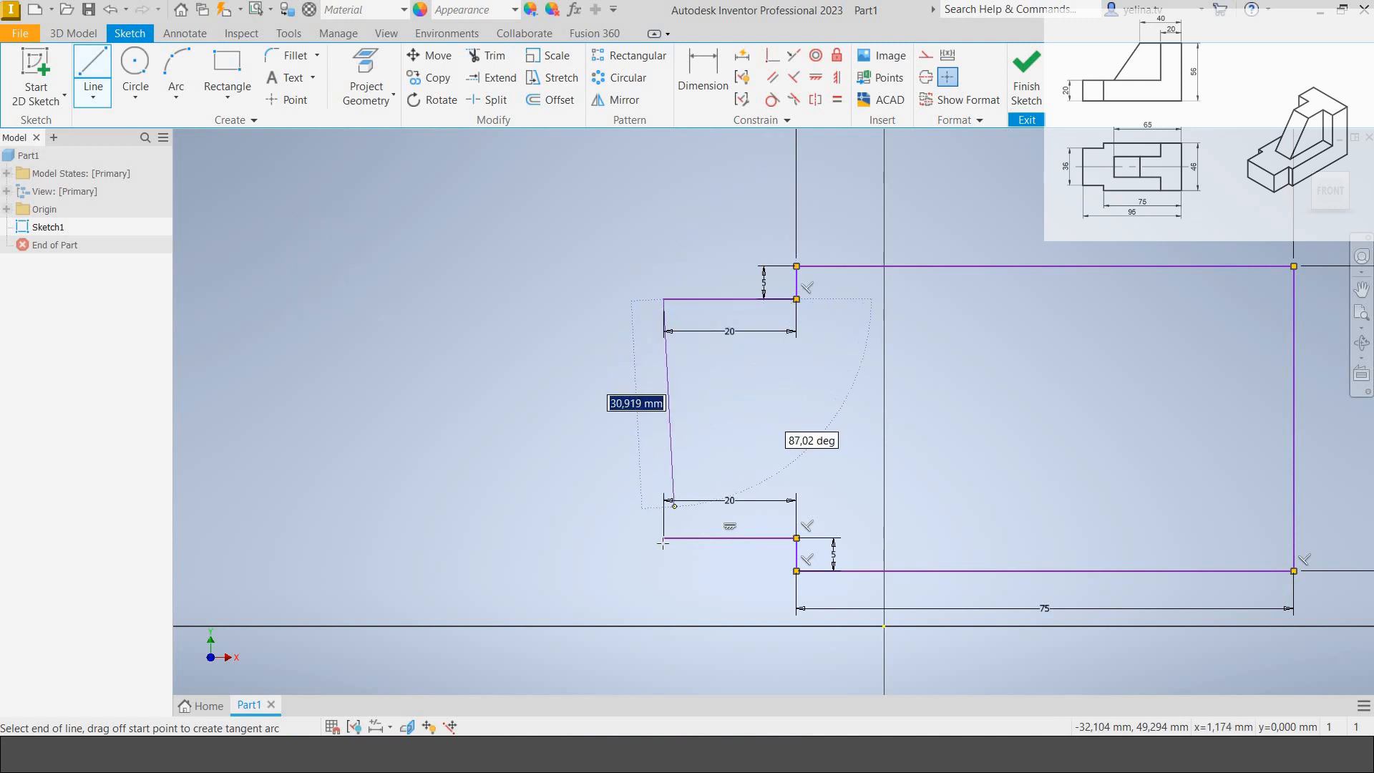
click(664, 537)
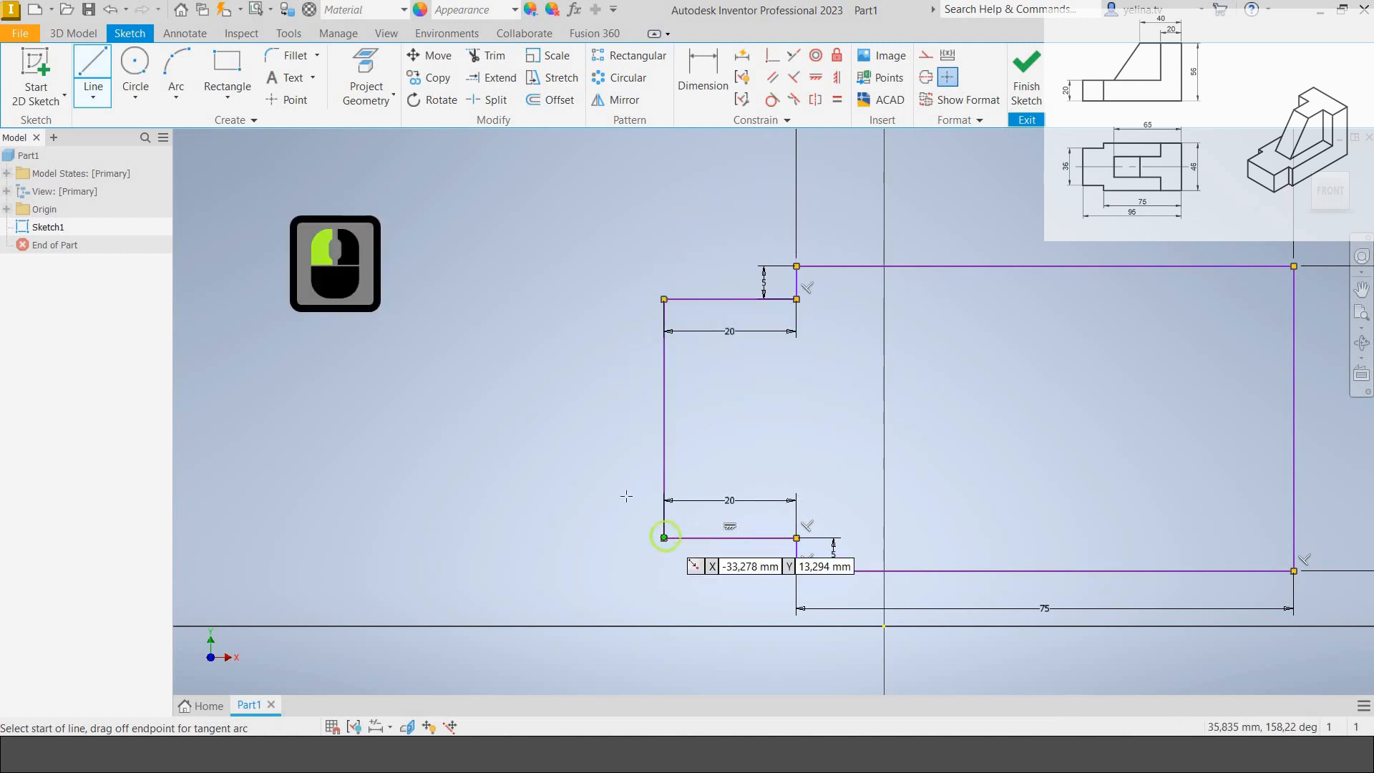
key(Escape)
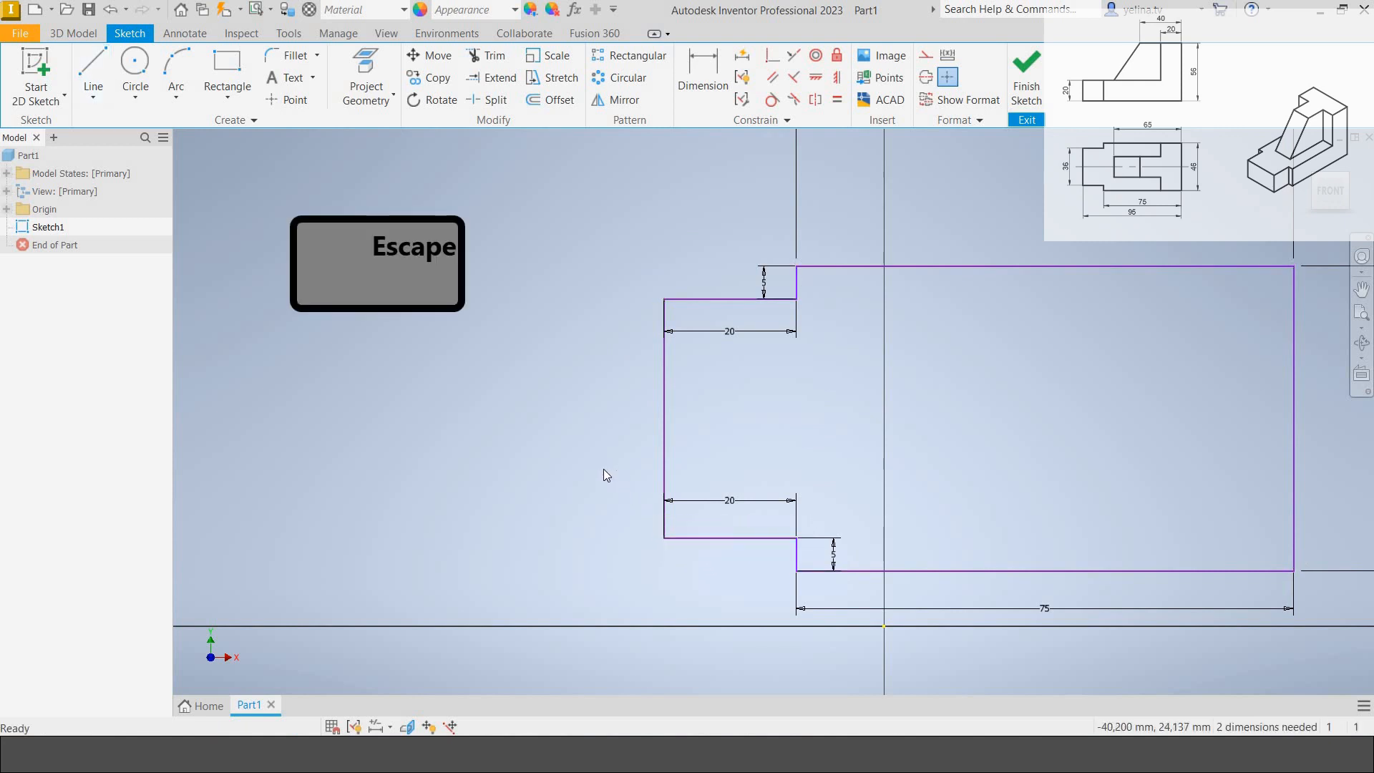
middle_click(604, 469)
middle_click(604, 469)
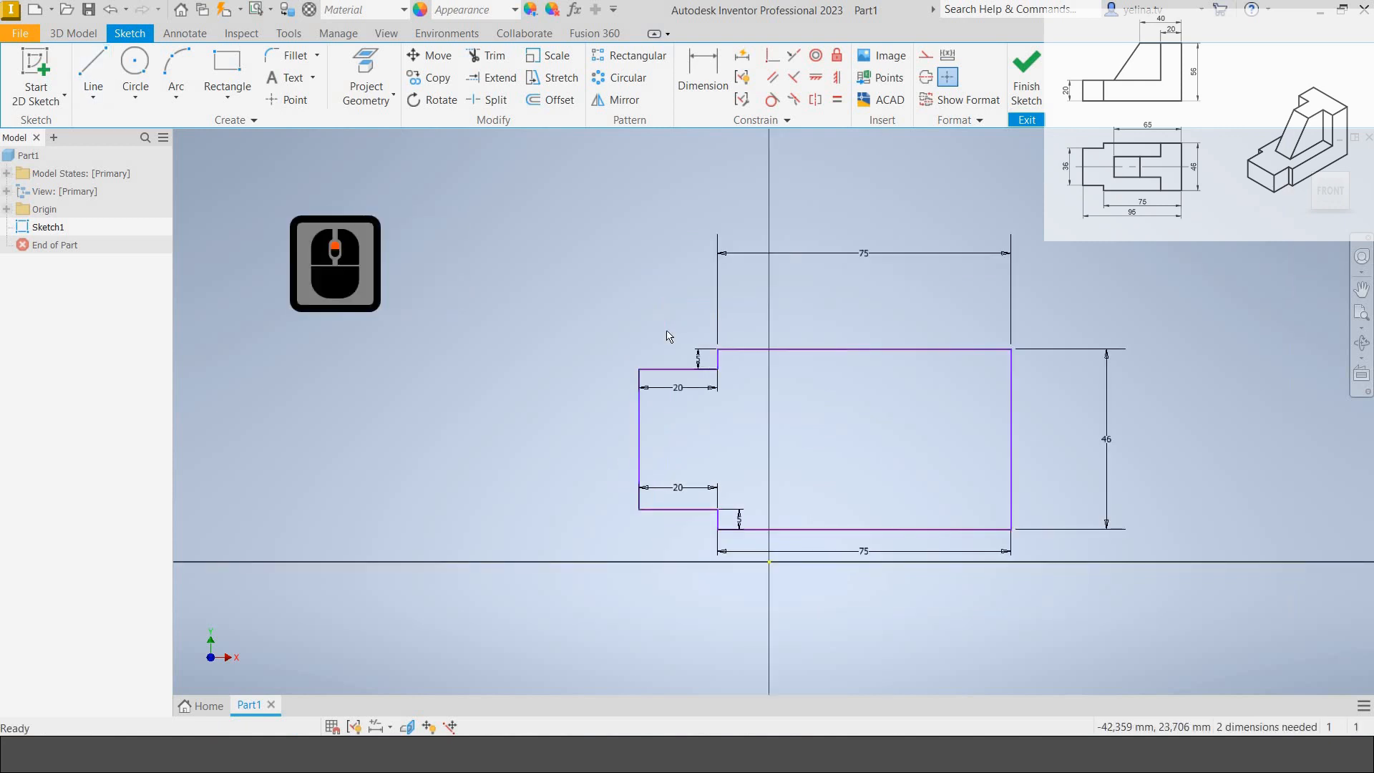
Constrain the midpoint of the outline's 46 mm right edge coincident with the sketch origin.
click(773, 55)
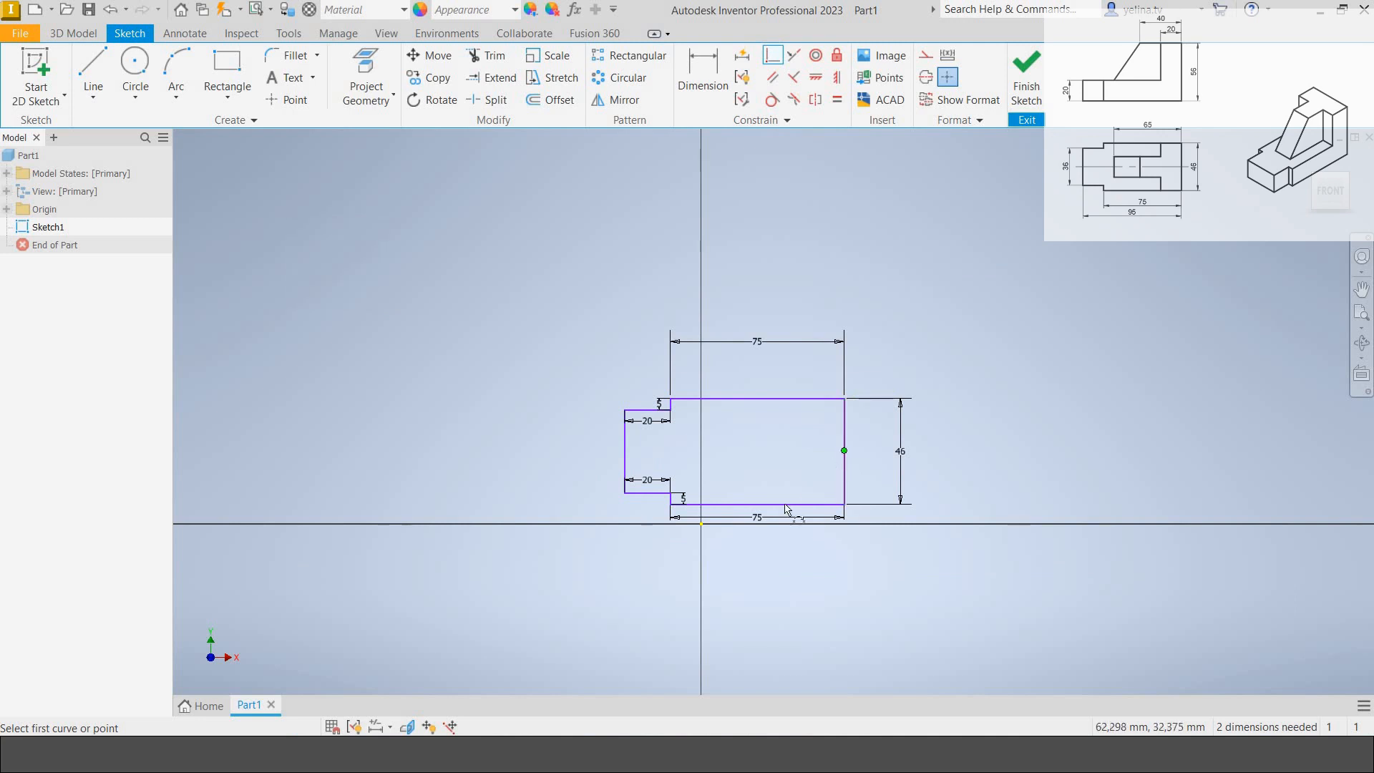
click(844, 451)
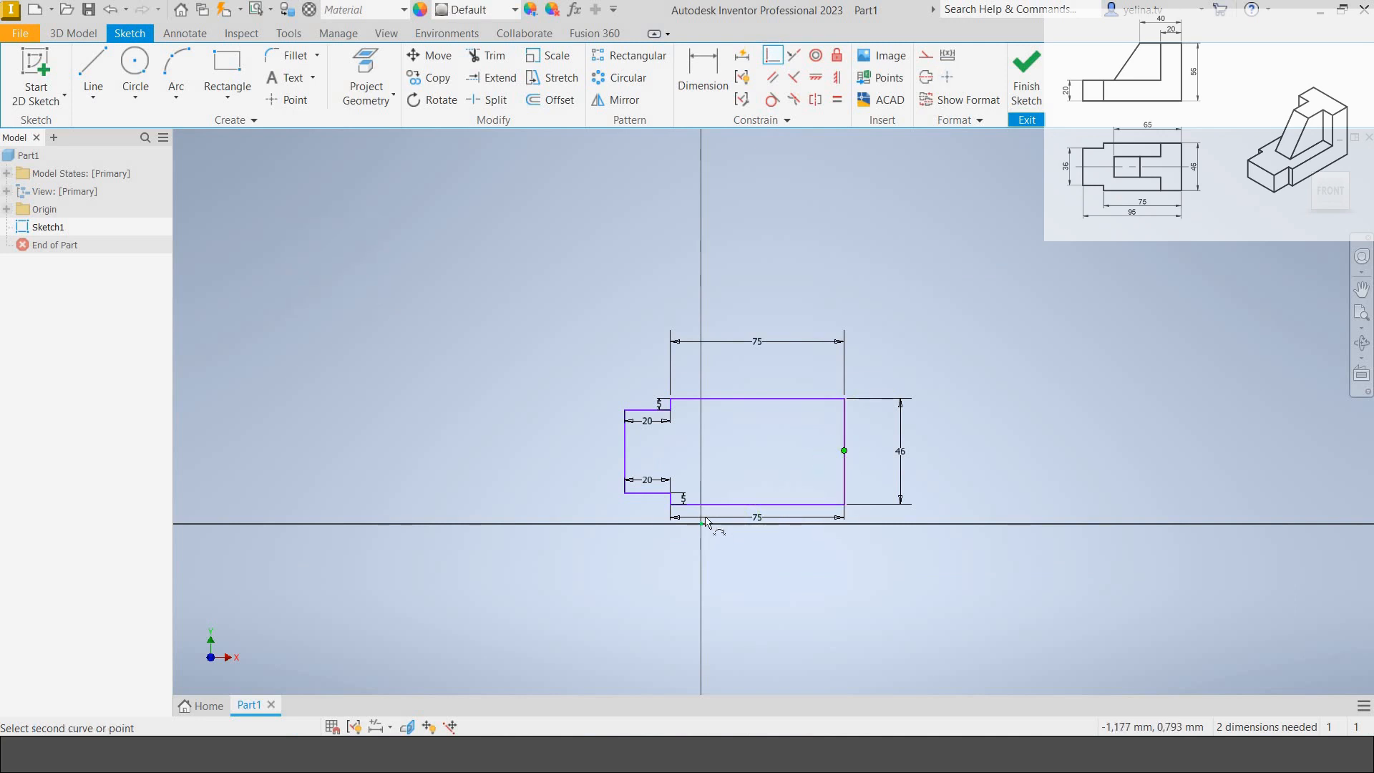
click(703, 523)
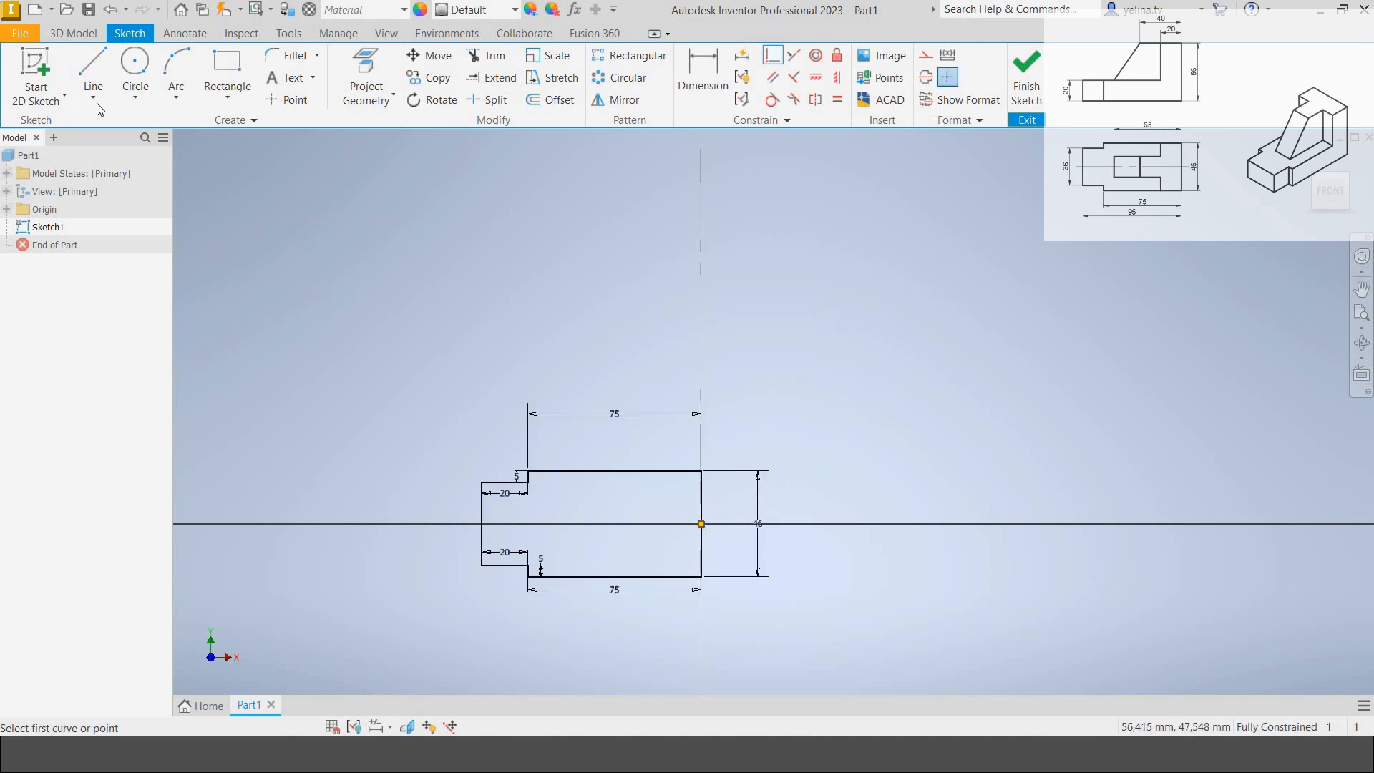
Draw a 13 mm vertical line down from the outline's top edge, near the right edge.
click(93, 77)
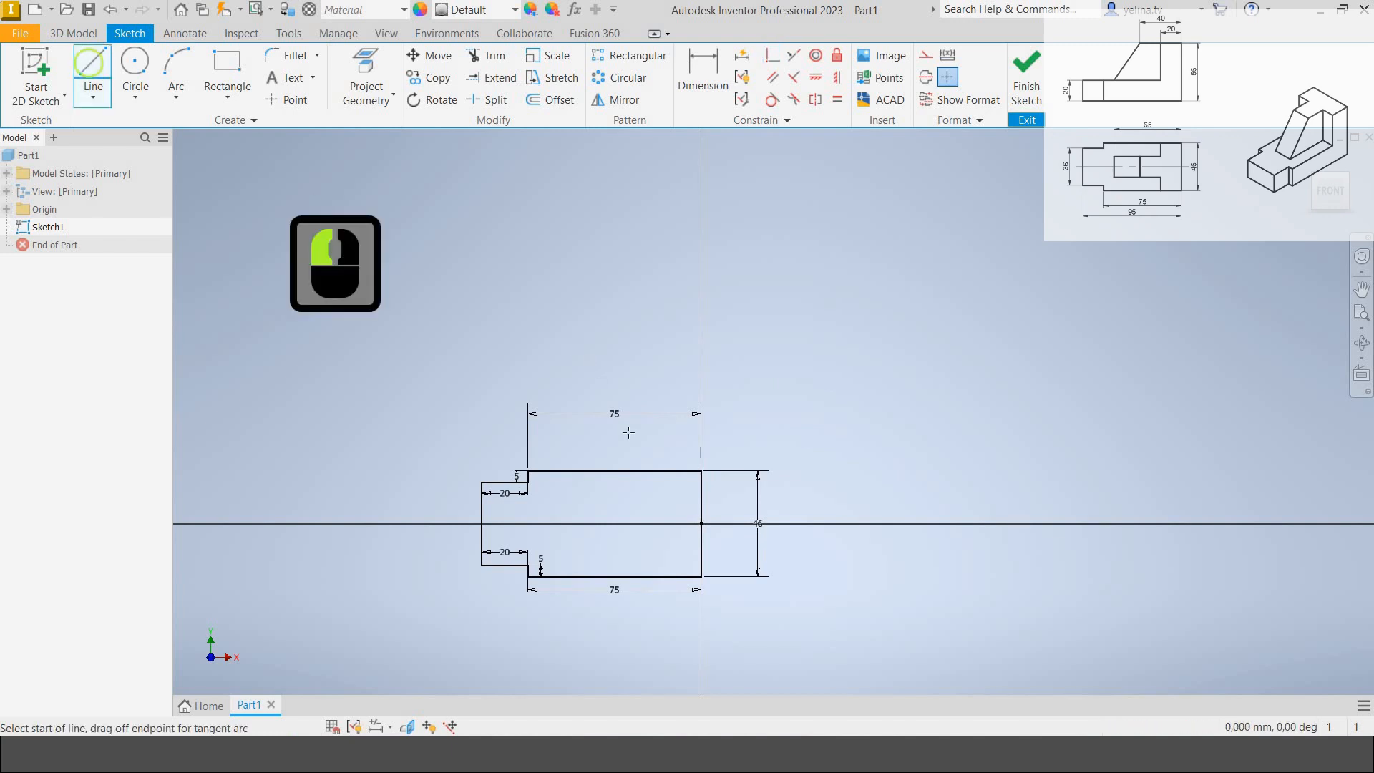
click(659, 490)
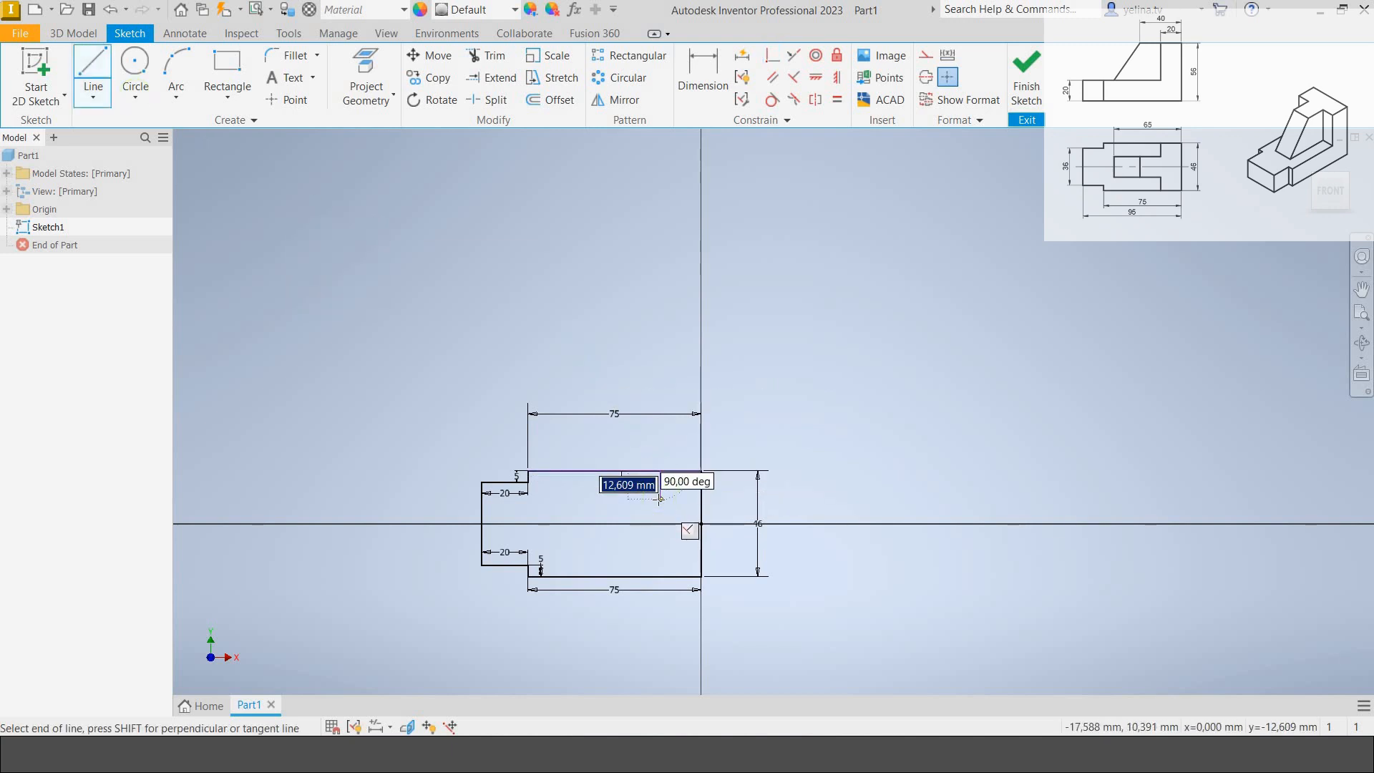
text(13)
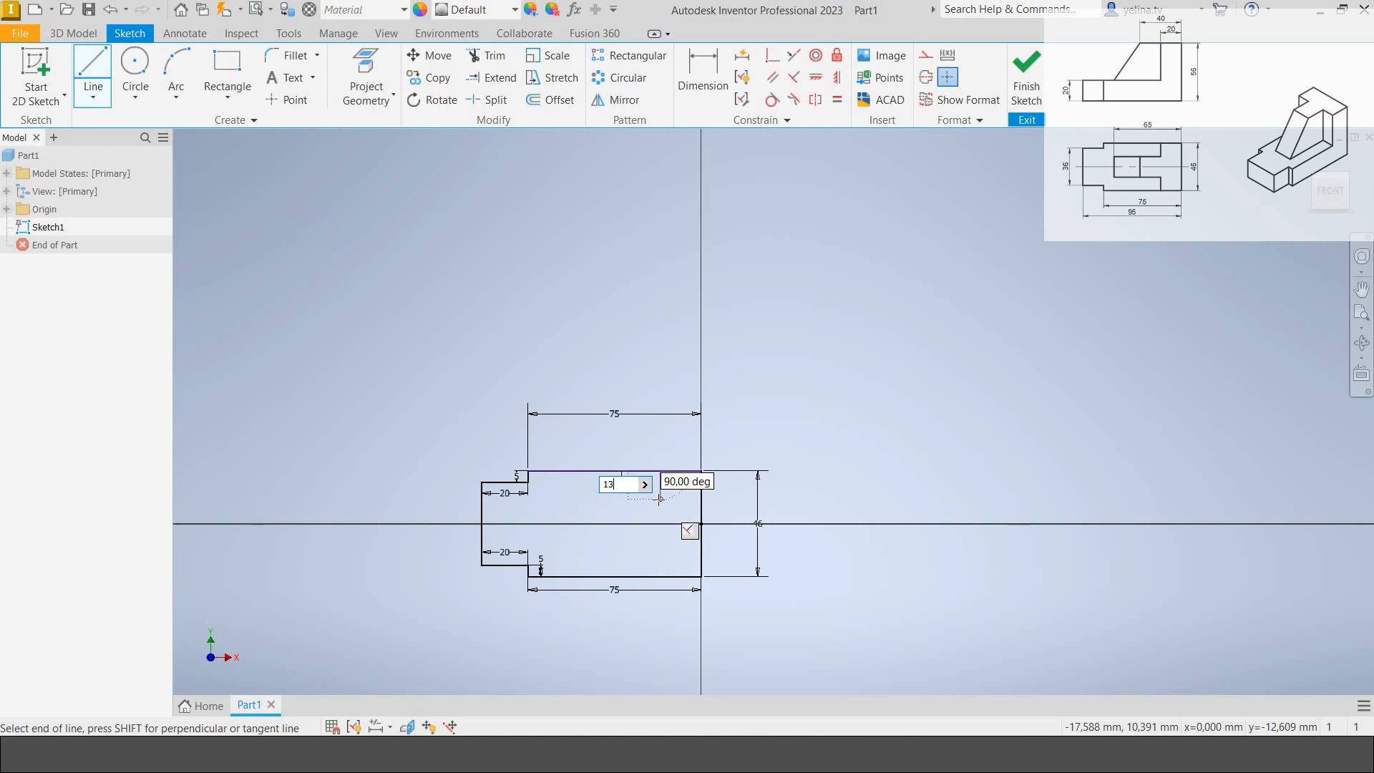
key(Return)
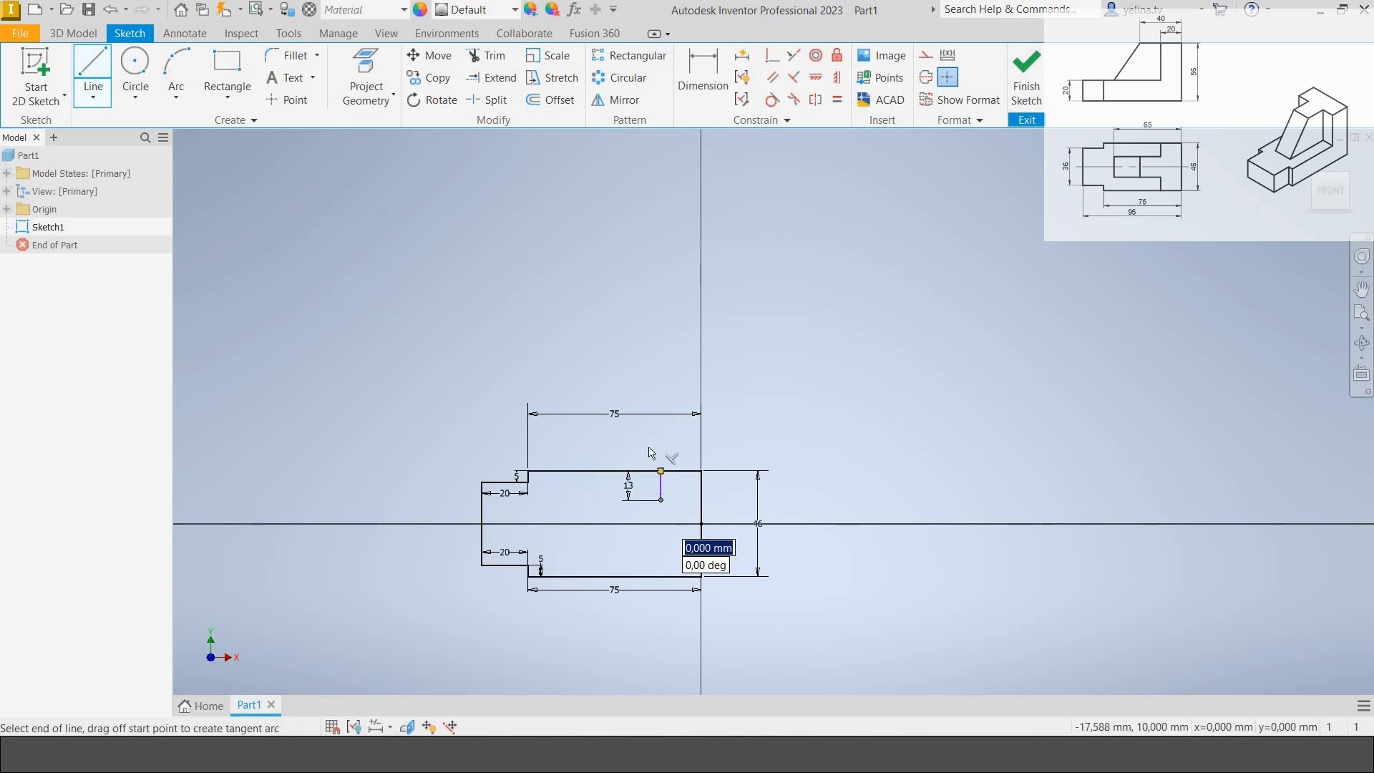
key(Escape)
key(Escape)
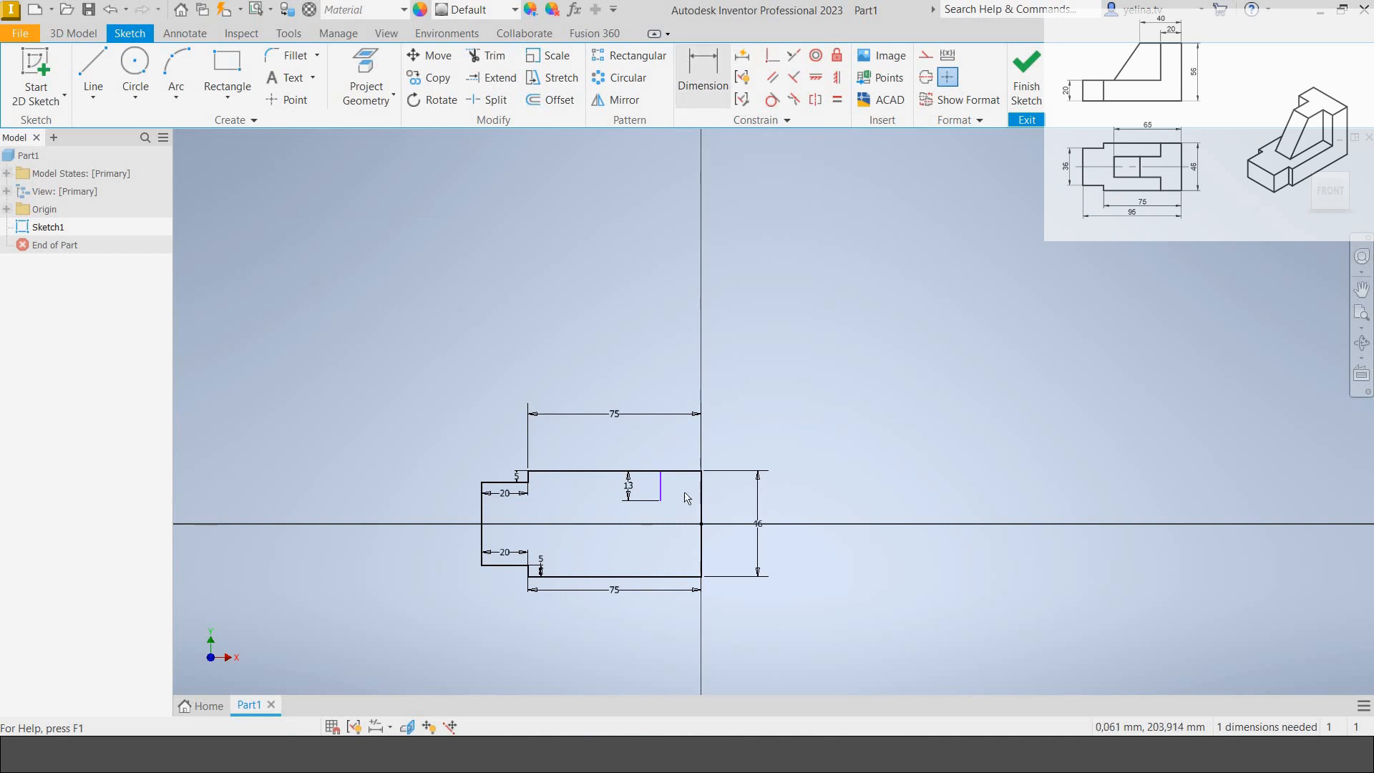
Dimension the distance between the 13 mm line and the outline's right edge as 20 mm.
click(702, 66)
click(662, 492)
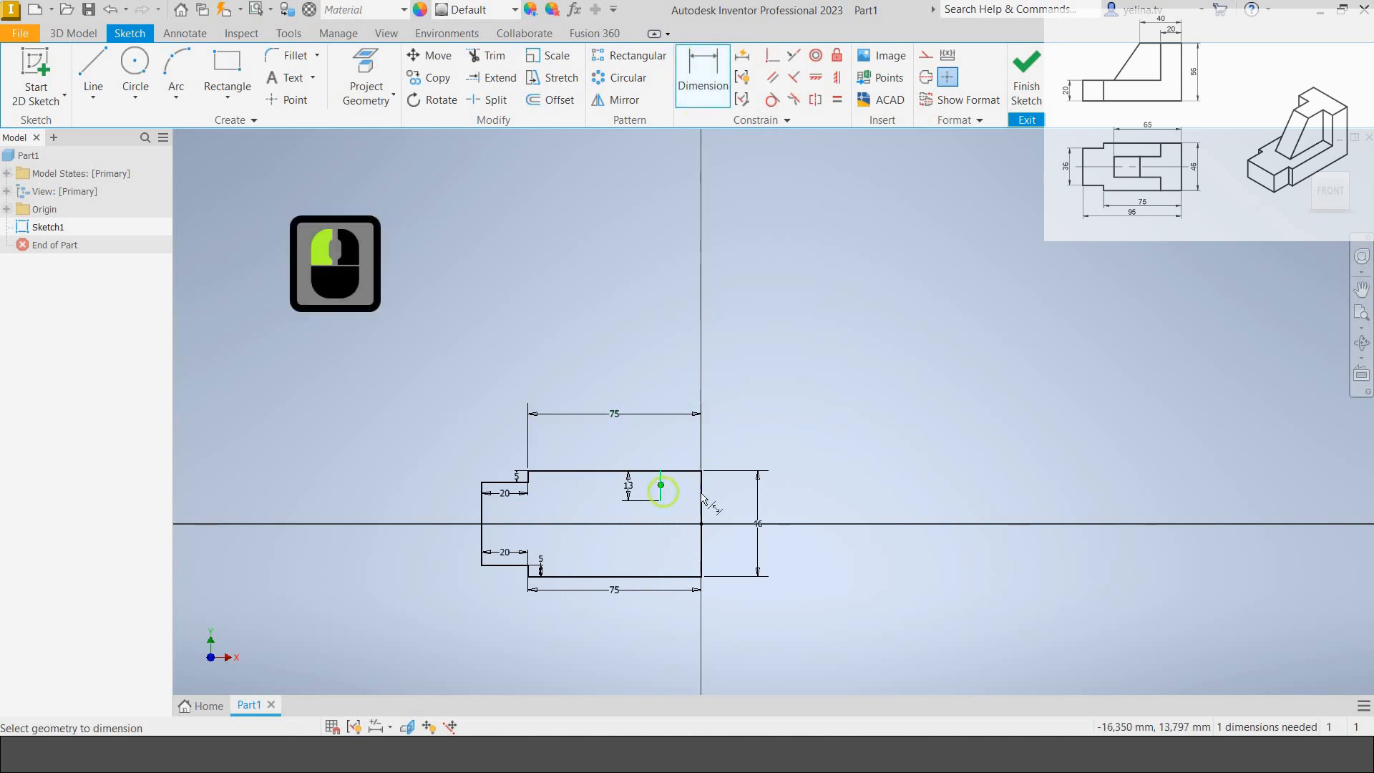
click(700, 474)
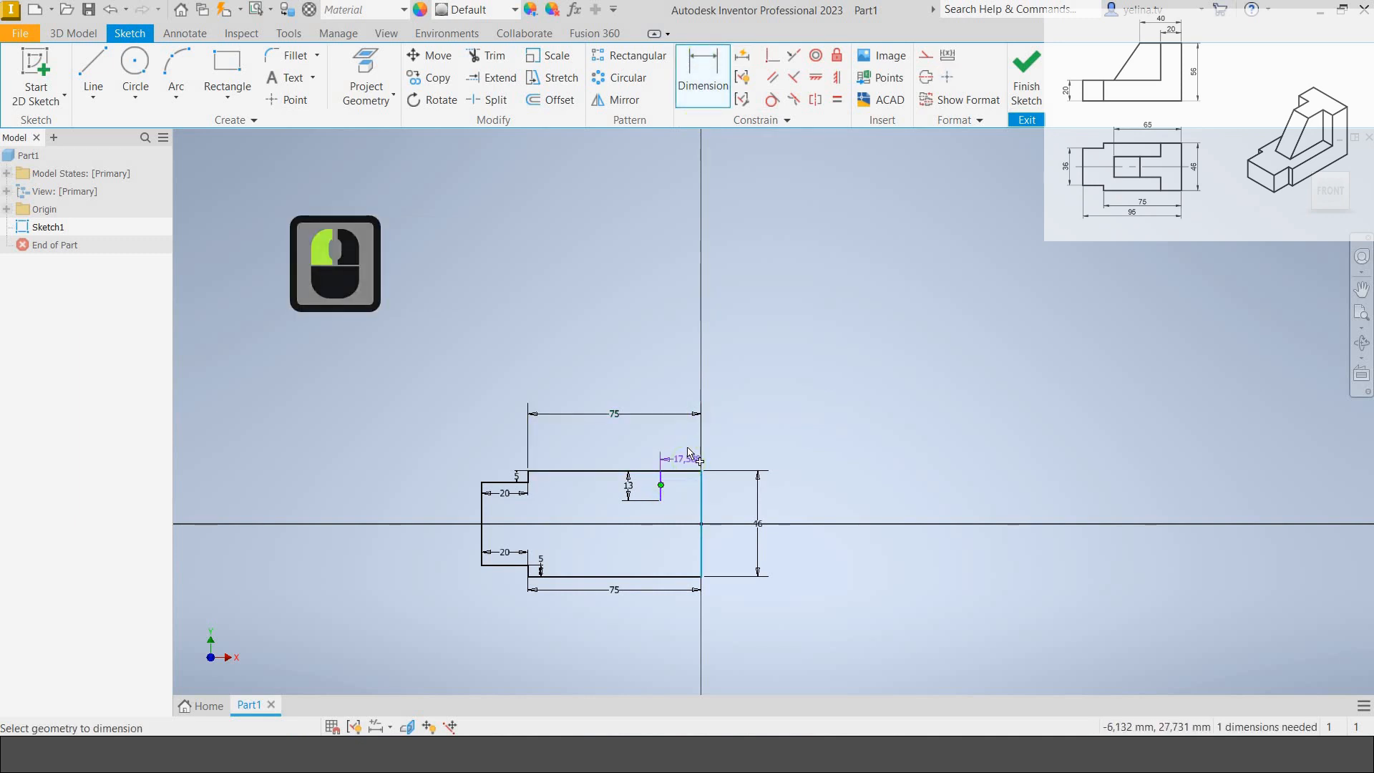
click(689, 450)
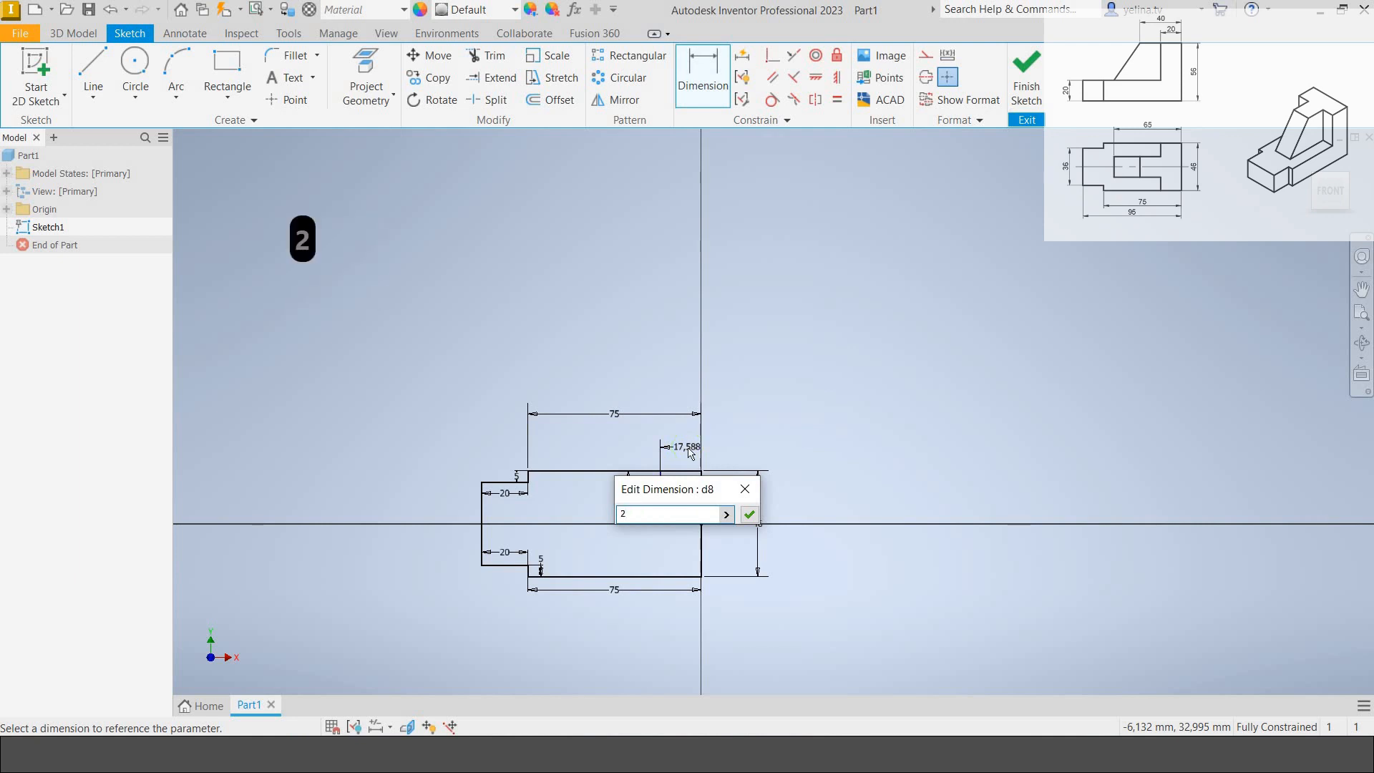
text(20)
key(Return)
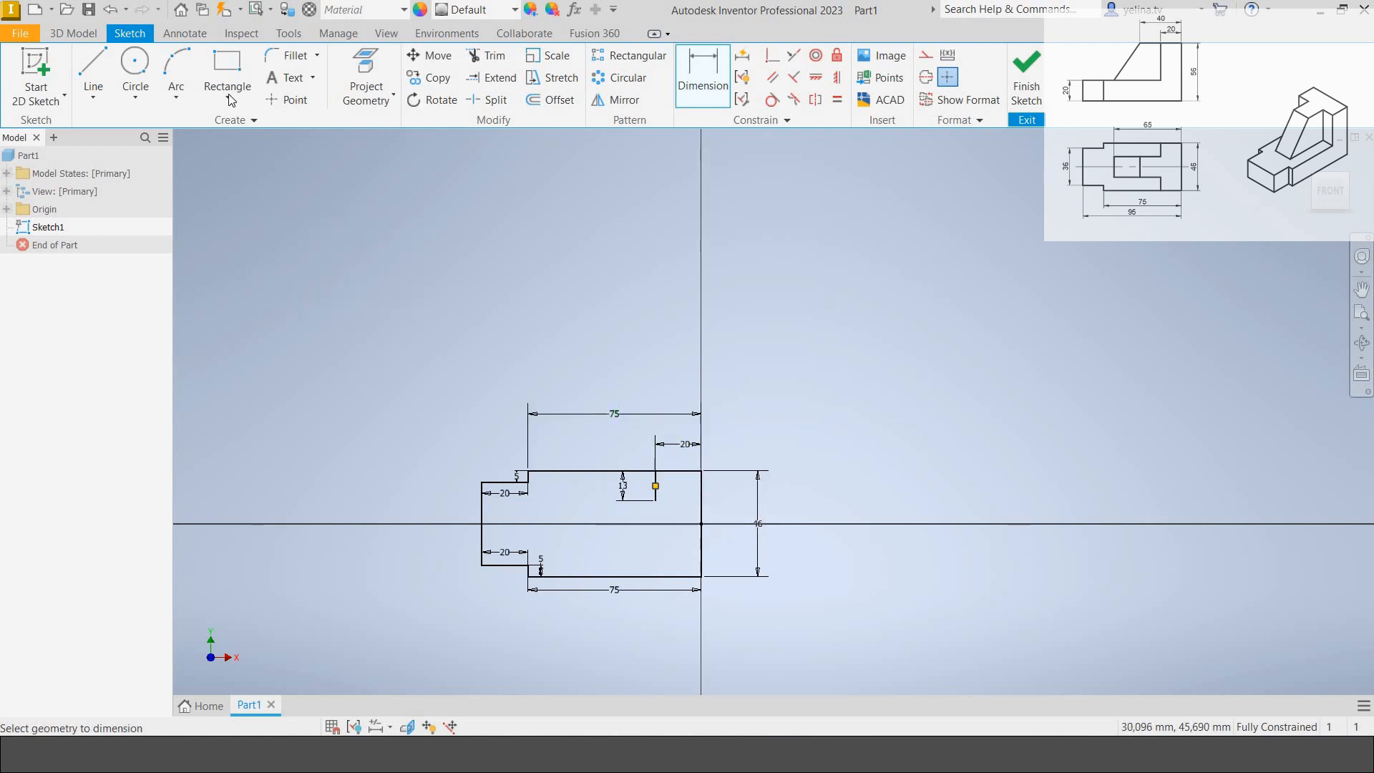
Draw a 45 mm horizontal line left from the lower end of the 13 mm line, followed by a 20 mm vertical line down.
click(93, 75)
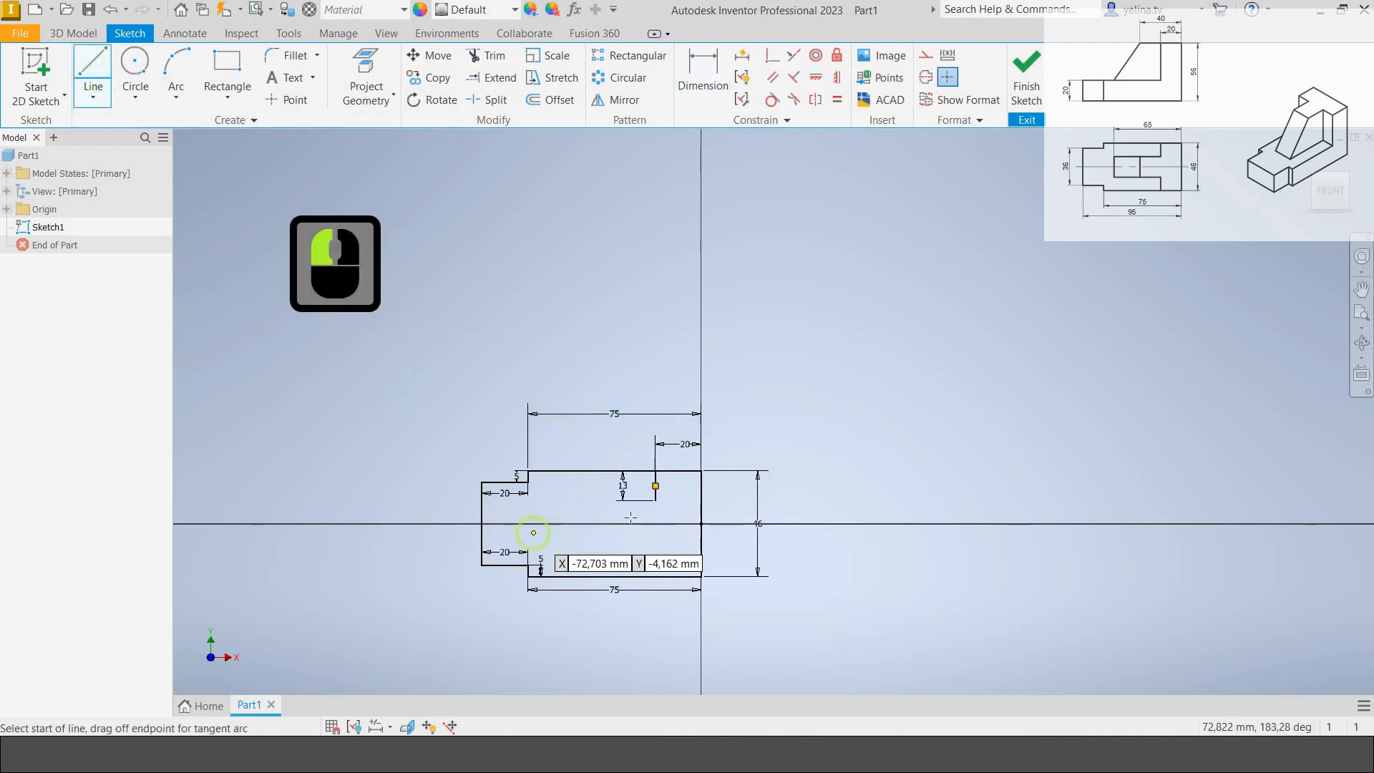
click(654, 500)
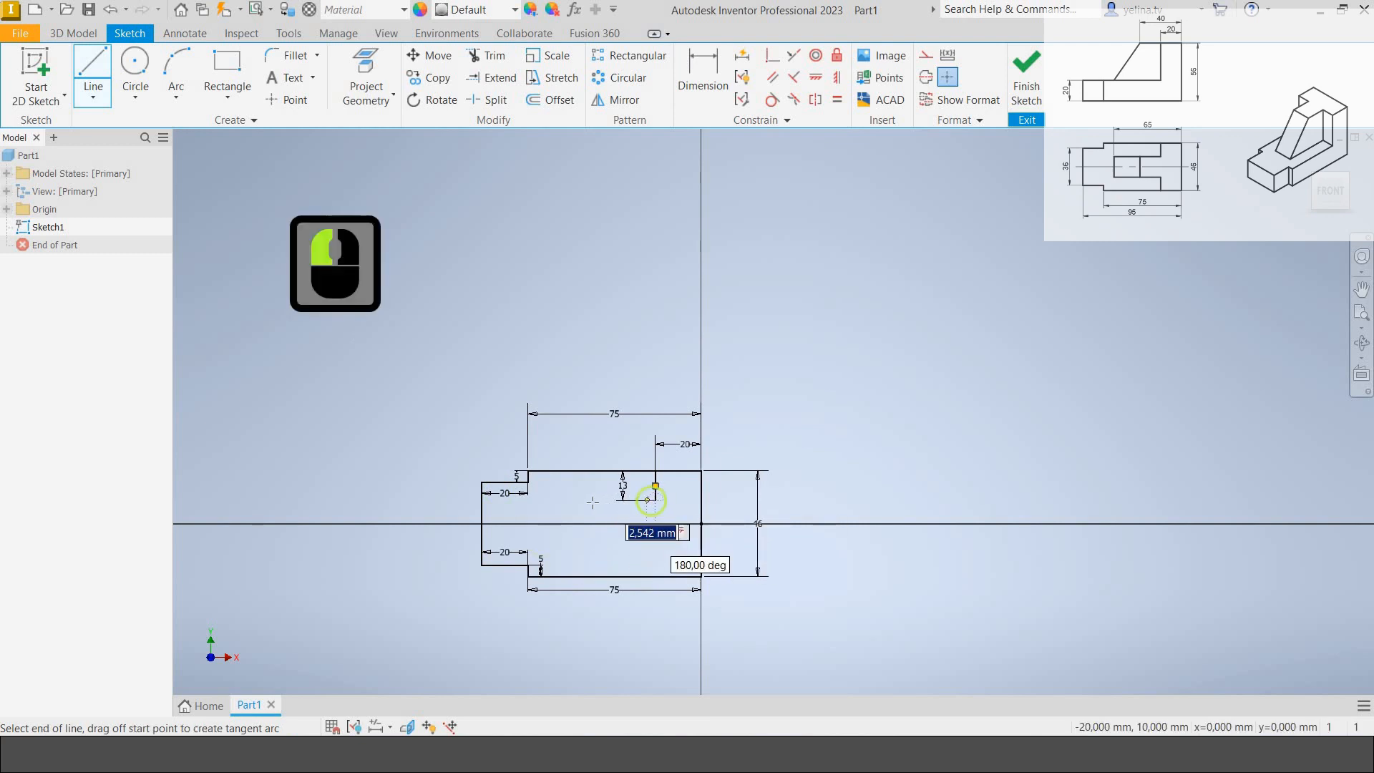
text(45)
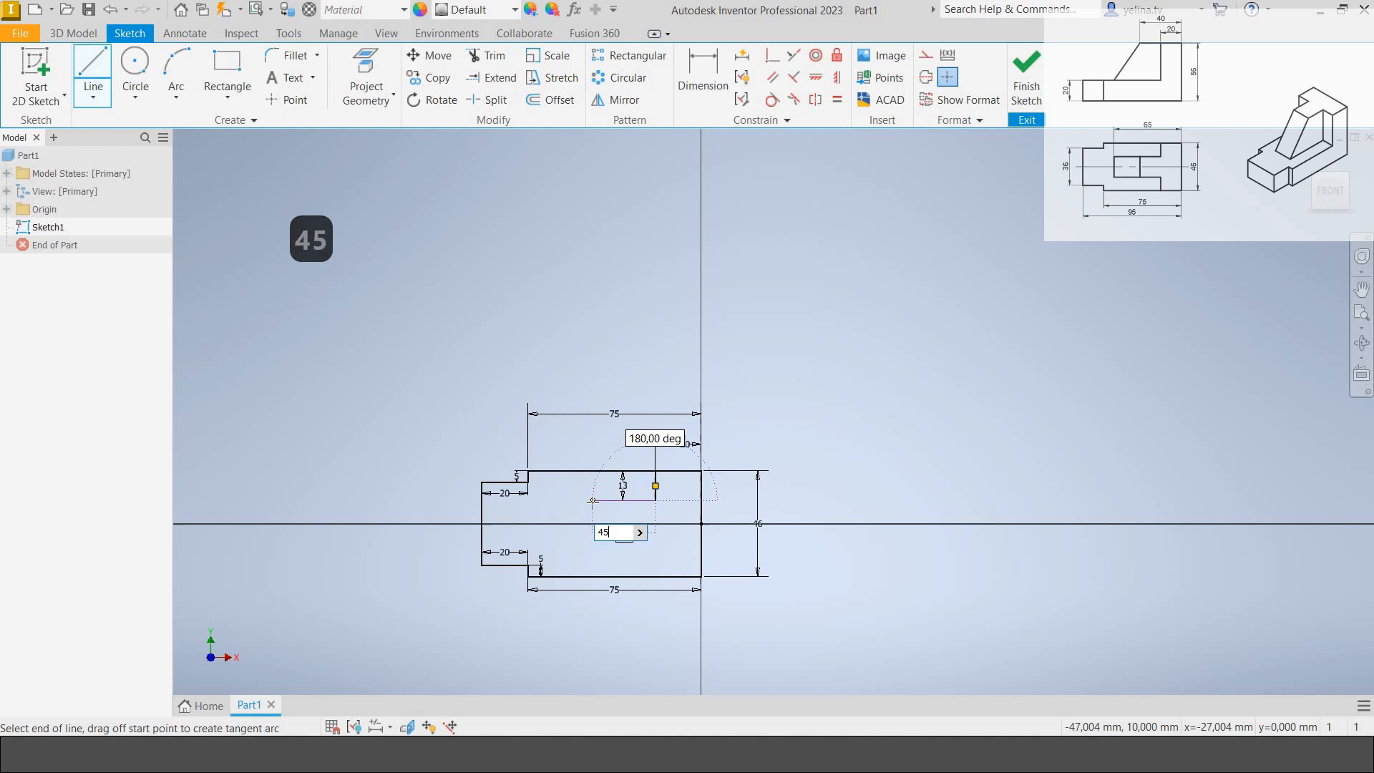
key(Return)
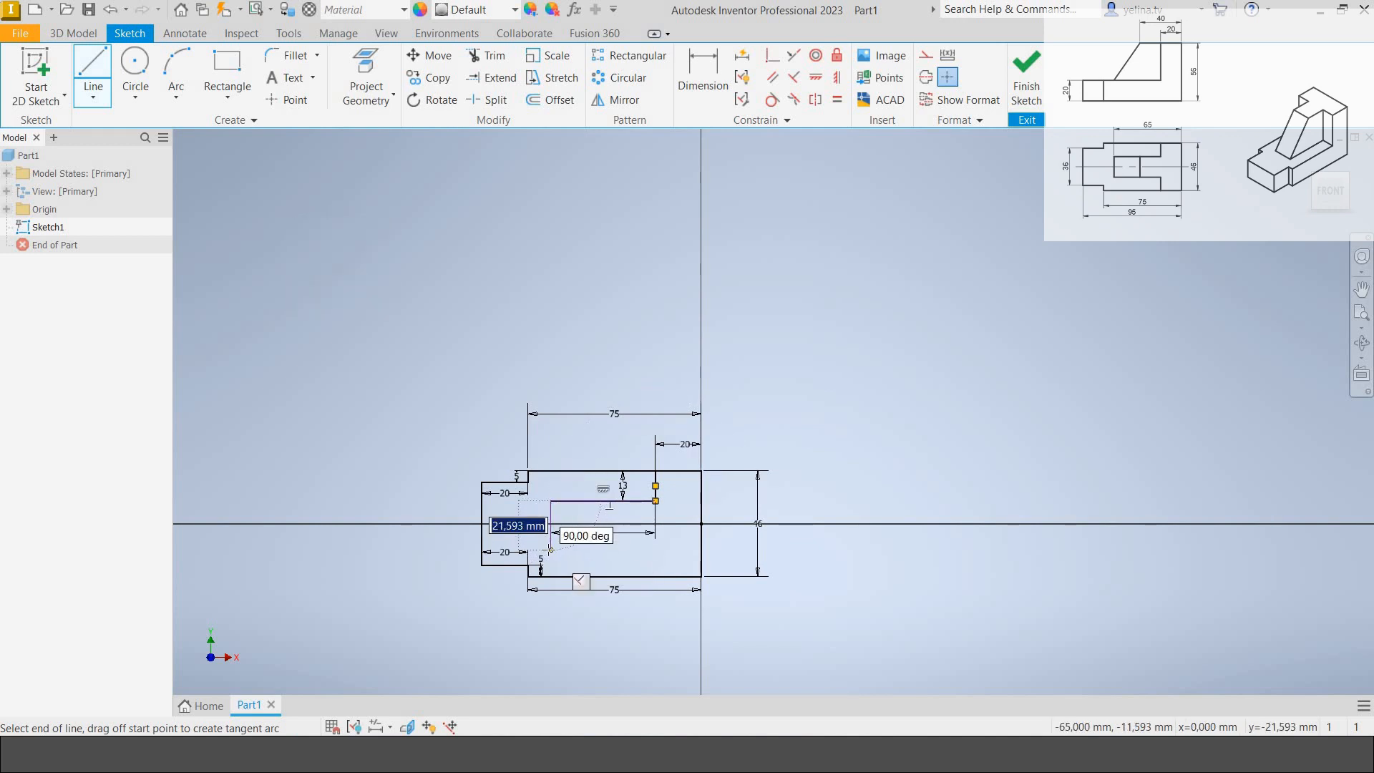
scroll(549, 549, down, 3)
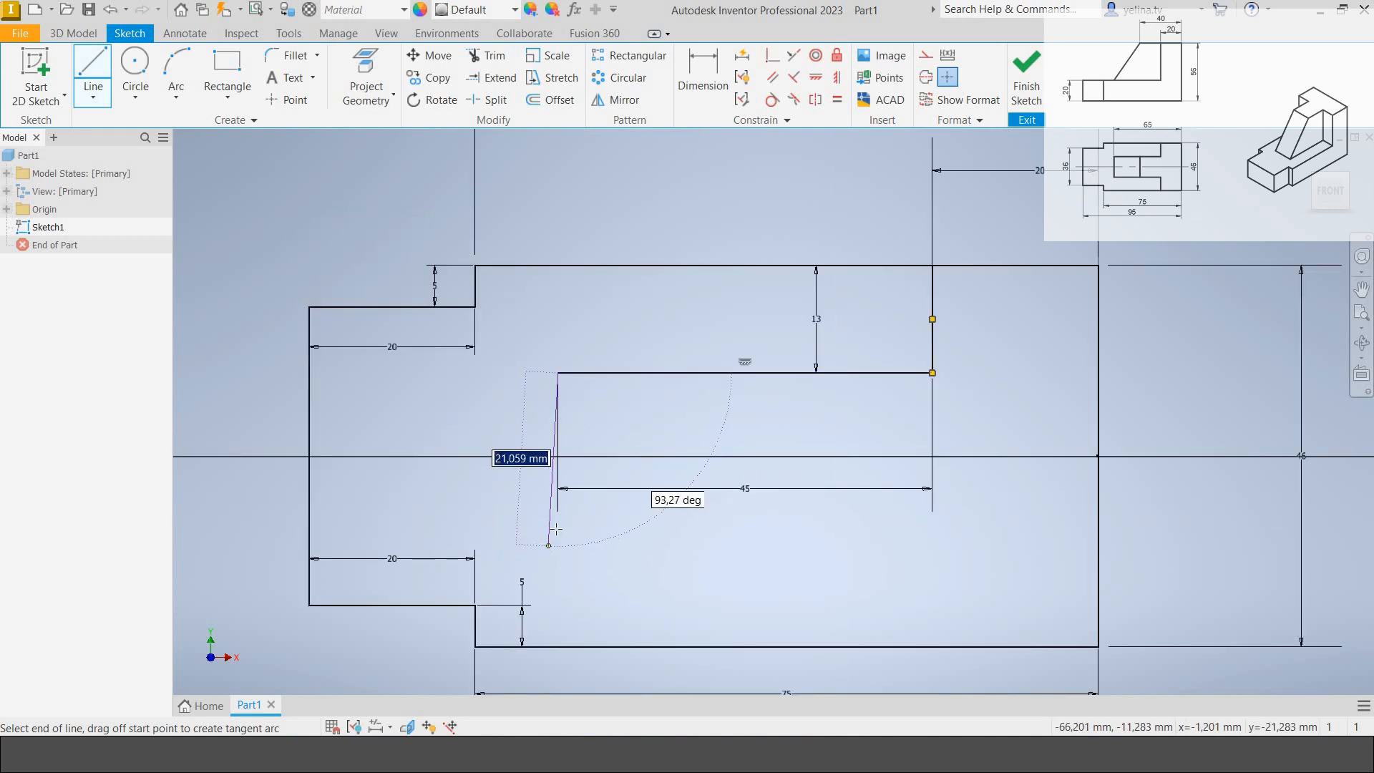
text(2)
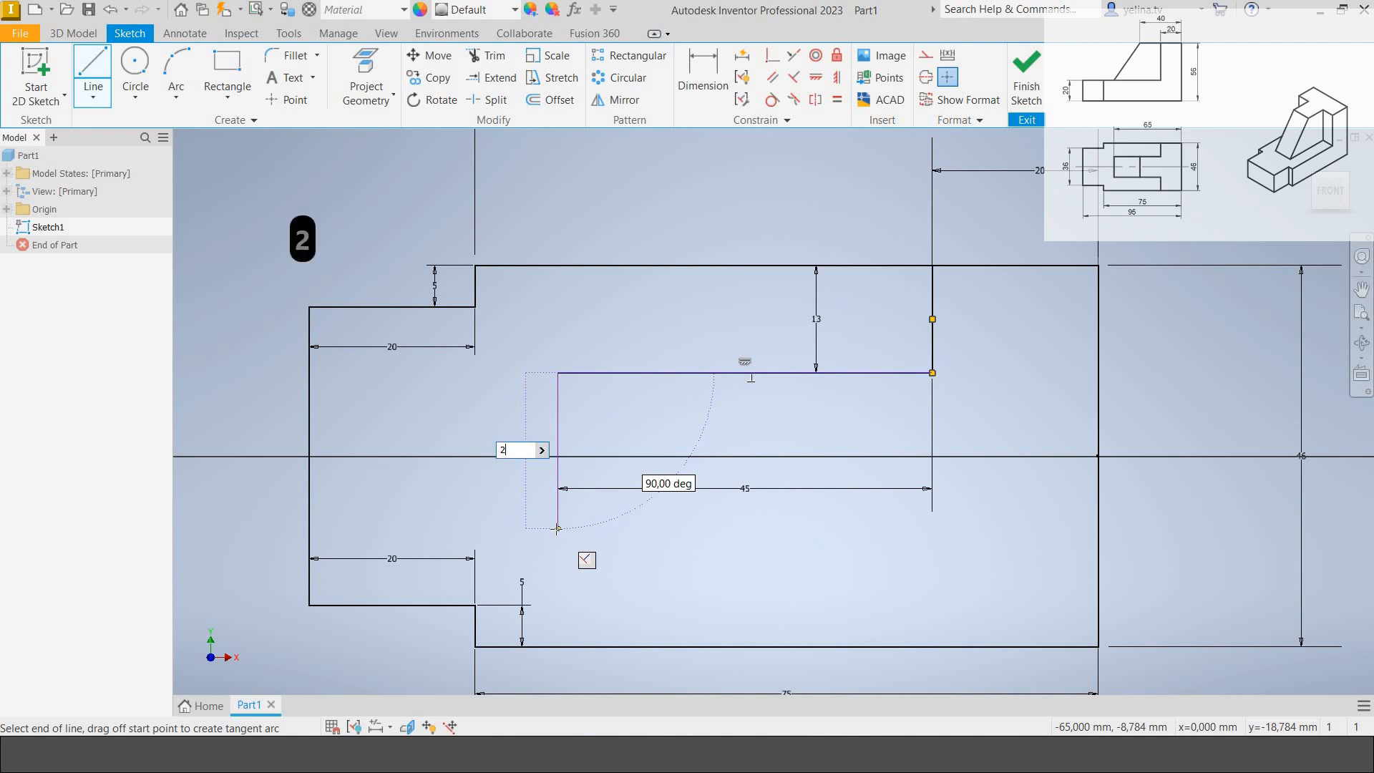
key(Return)
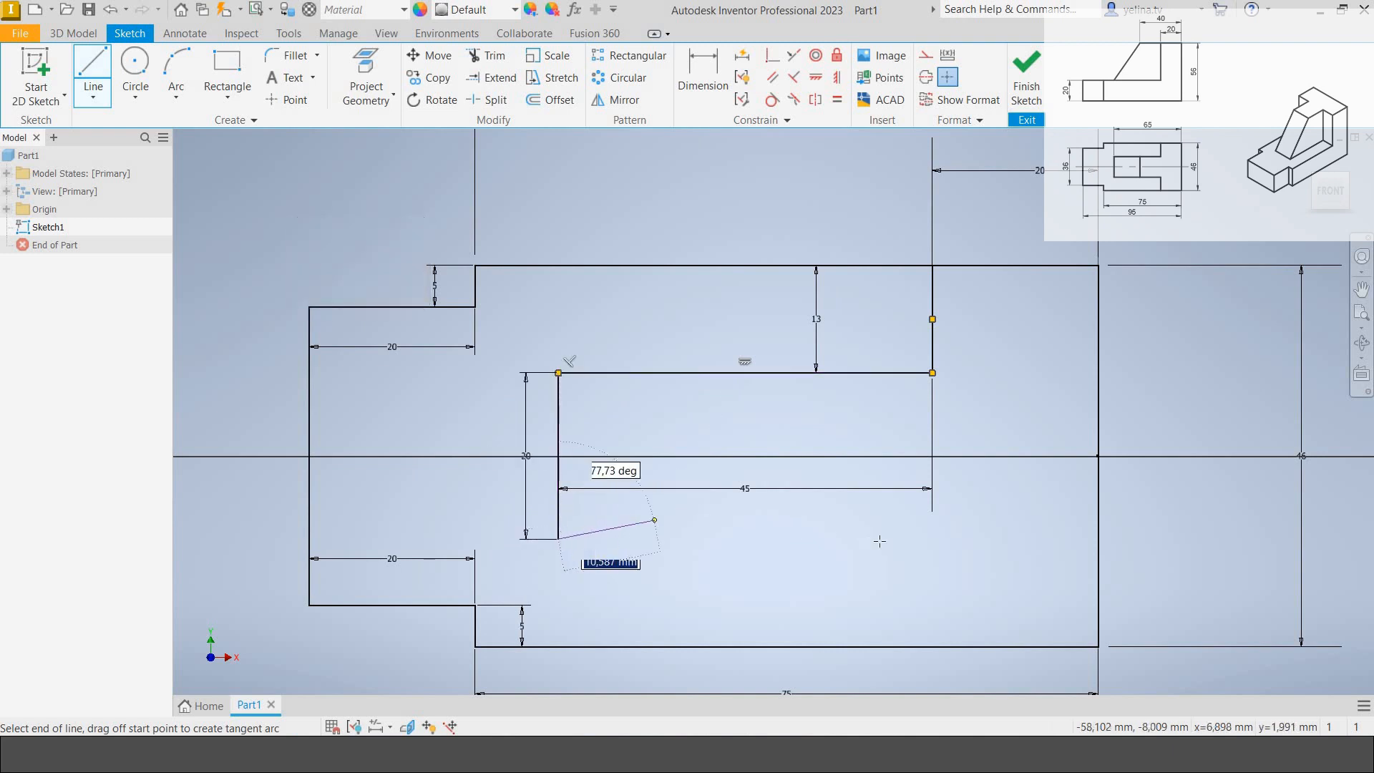
Add a 45 mm horizontal line back to the right, close the inner profile down to the outline's bottom edge, and finish the sketch.
text(45)
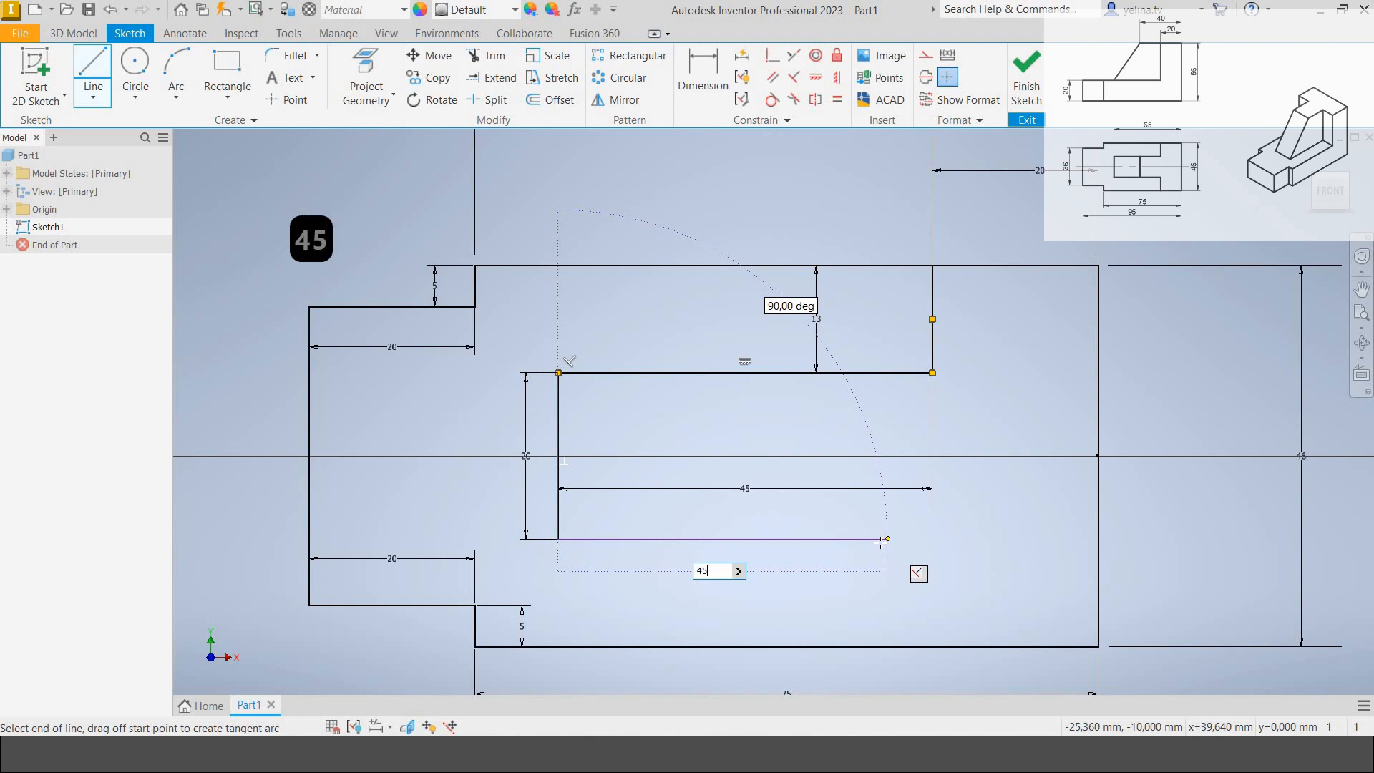
key(Return)
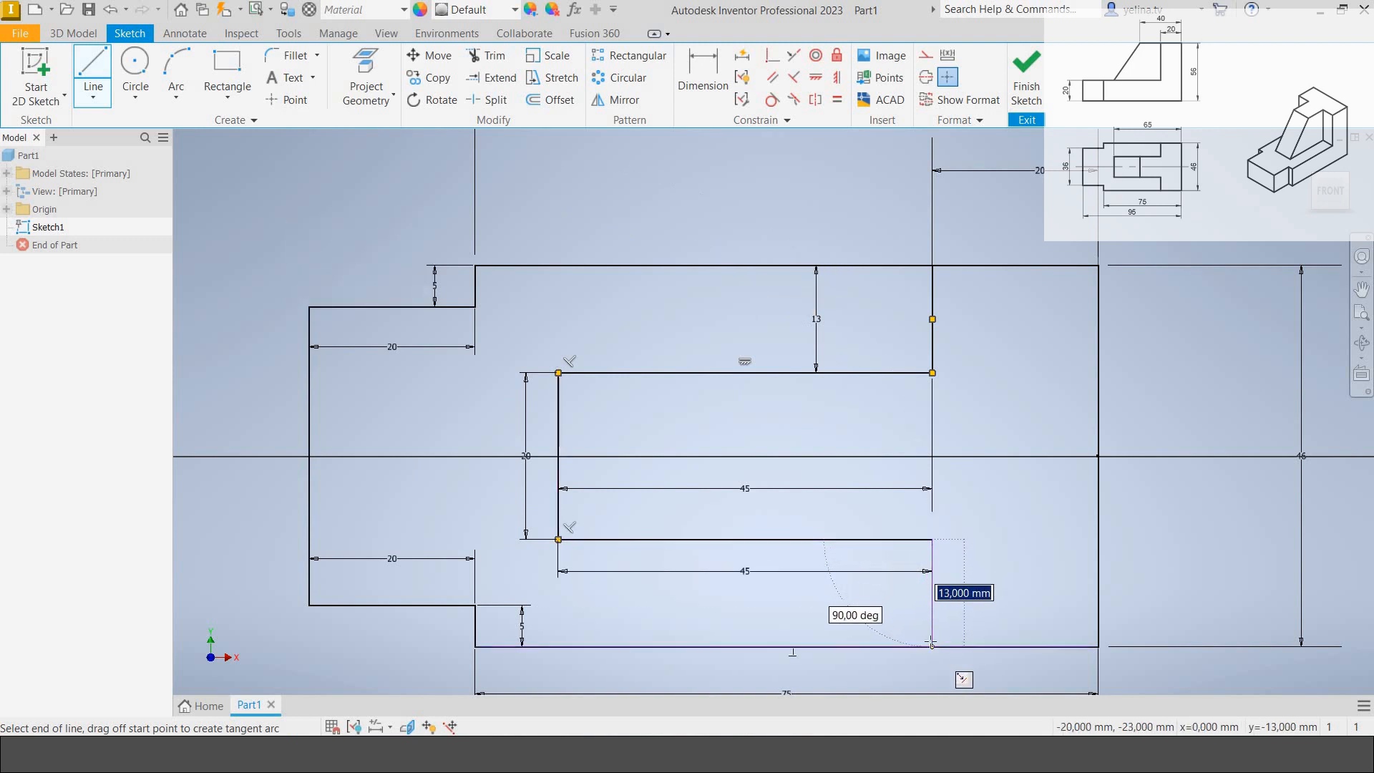
double_click(931, 645)
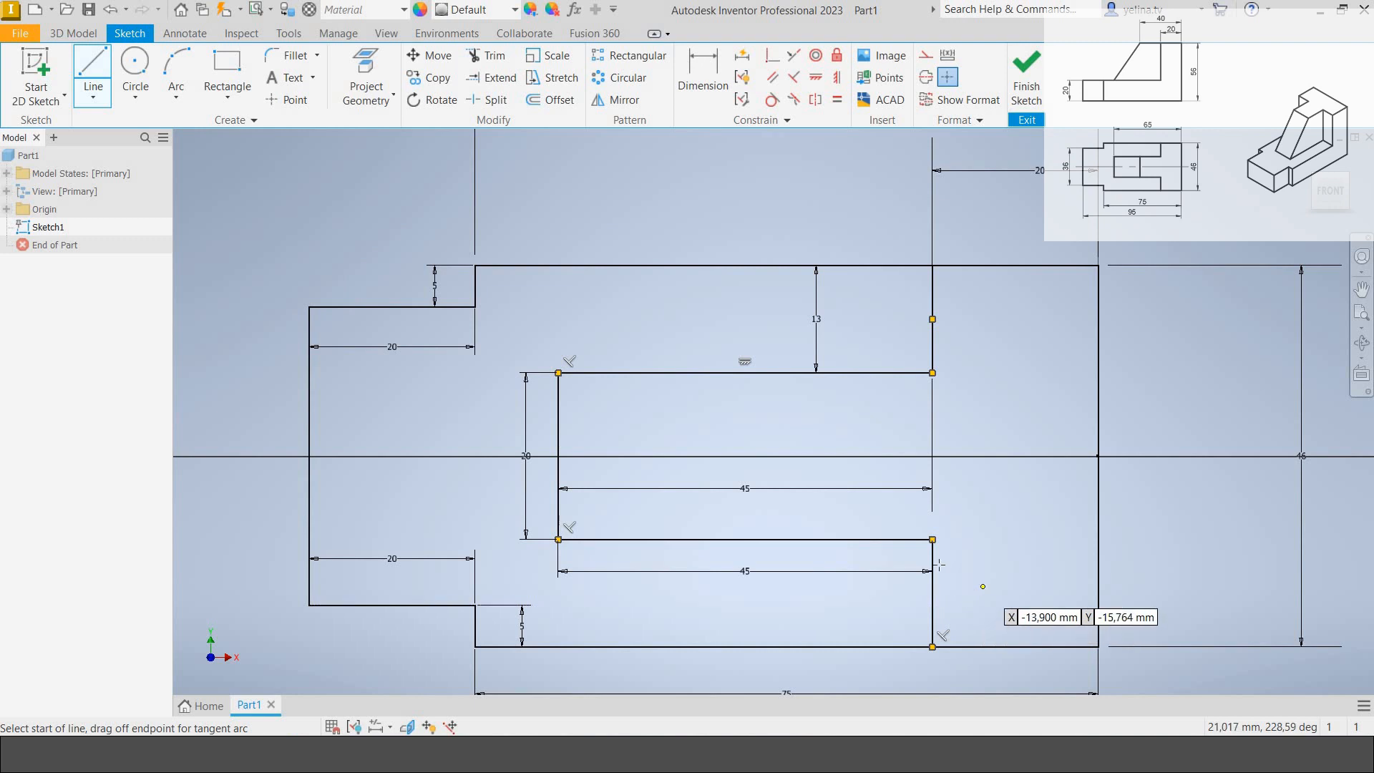
scroll(959, 584, down, 2)
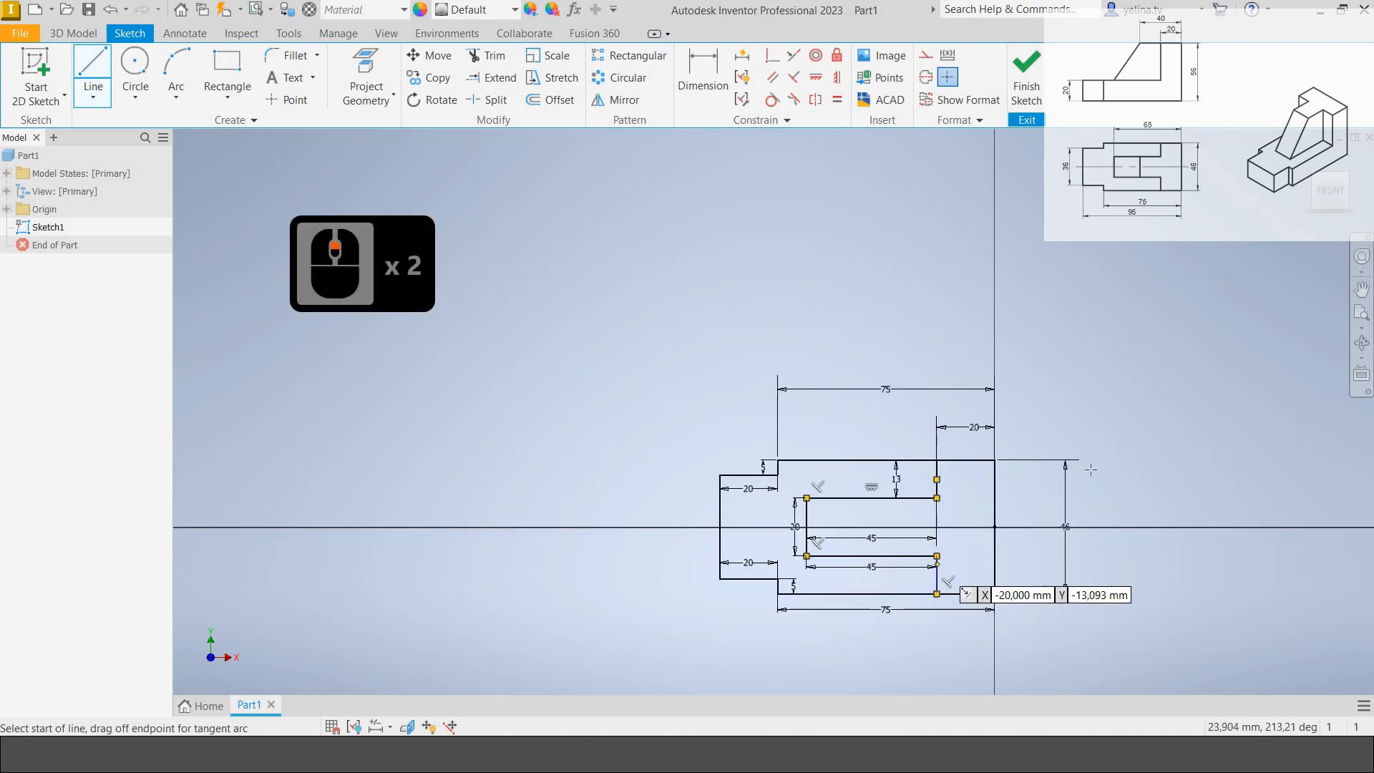
click(1026, 79)
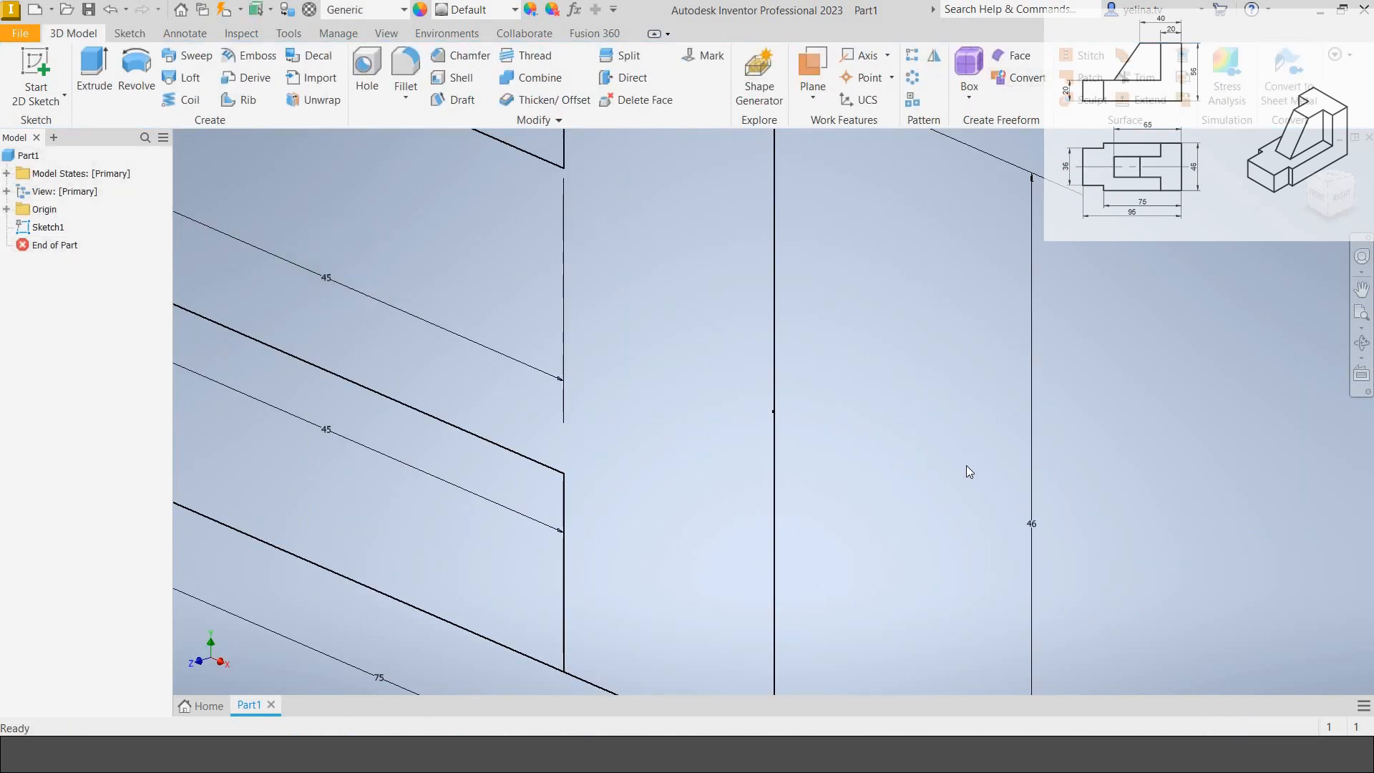
Extrude the stepped C-shaped profile 20 mm.
scroll(966, 465, down, 1)
scroll(938, 435, down, 2)
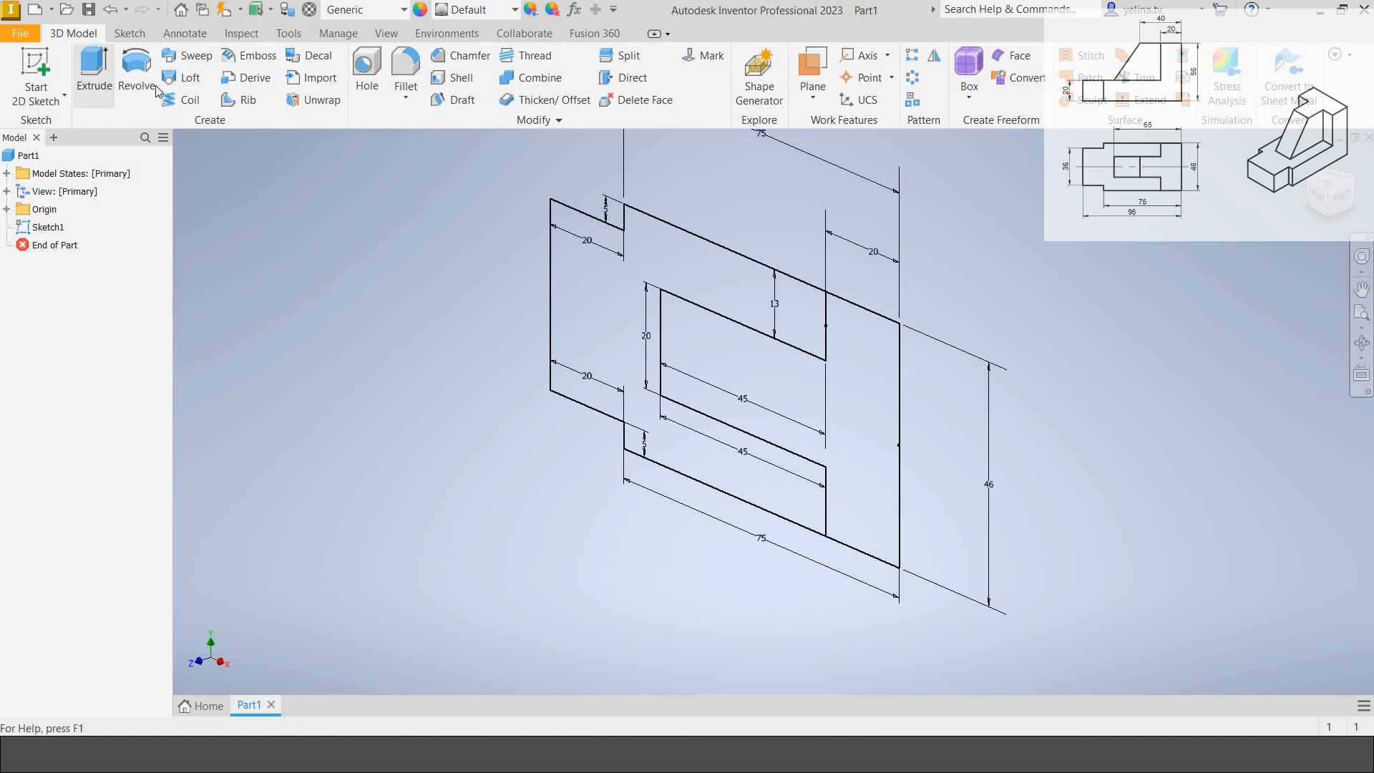
click(94, 66)
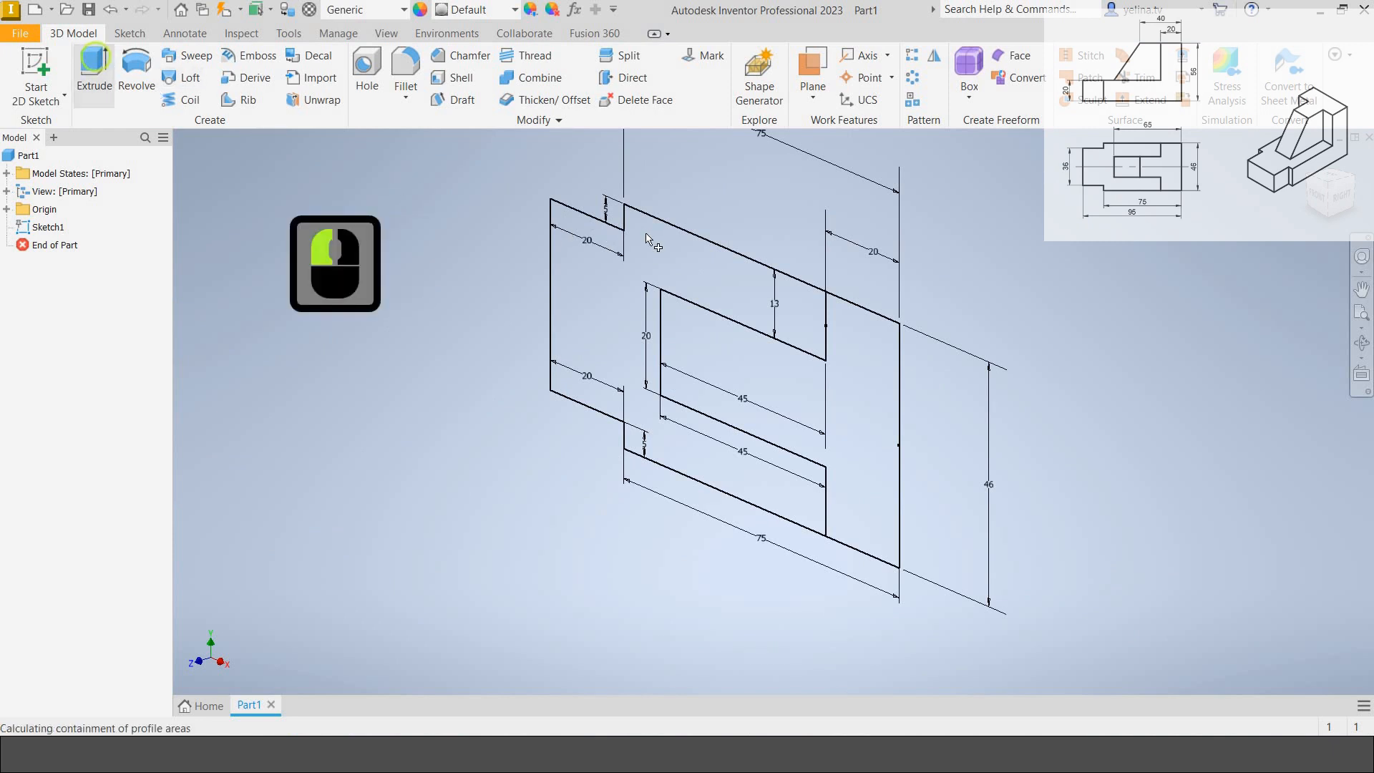
click(678, 251)
text(20)
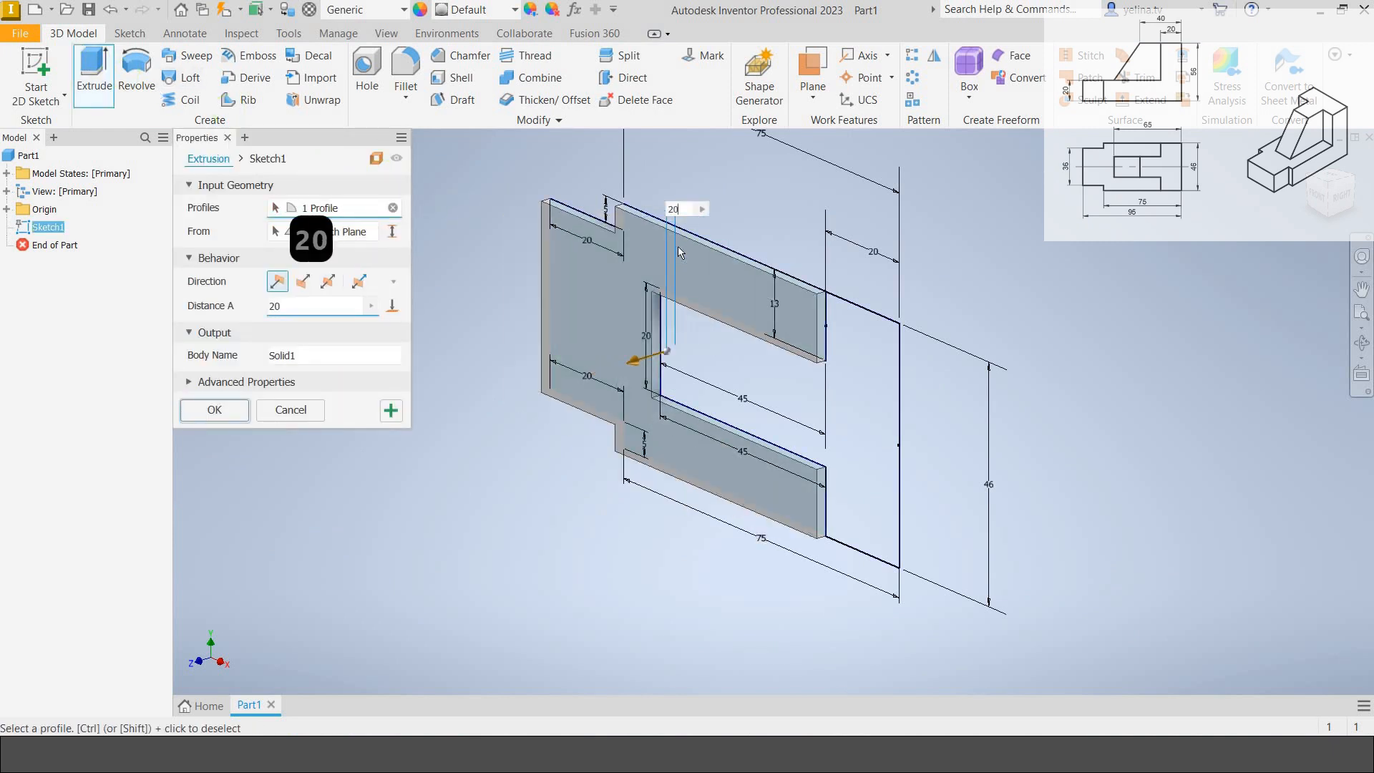
key(Return)
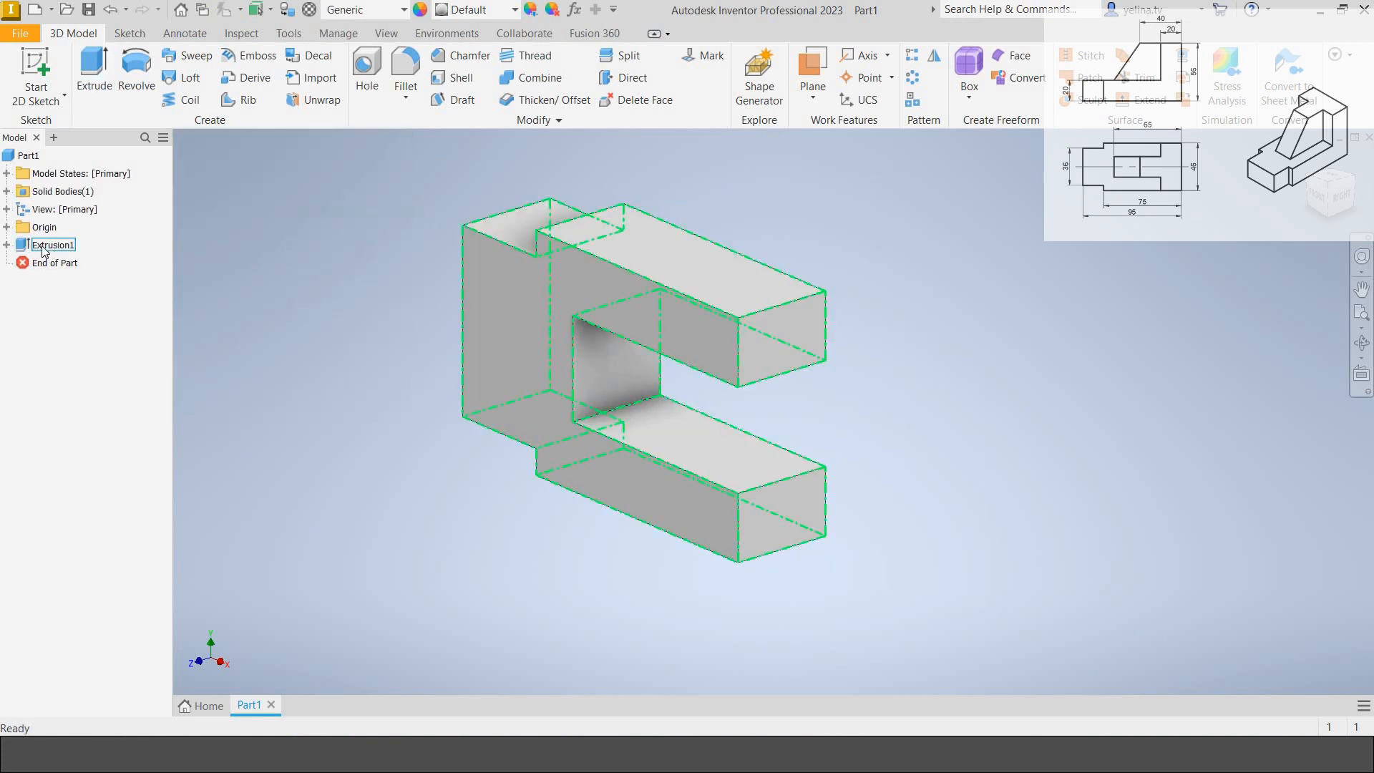
Make the base sketch under the first extrusion visible again.
click(44, 247)
click(6, 245)
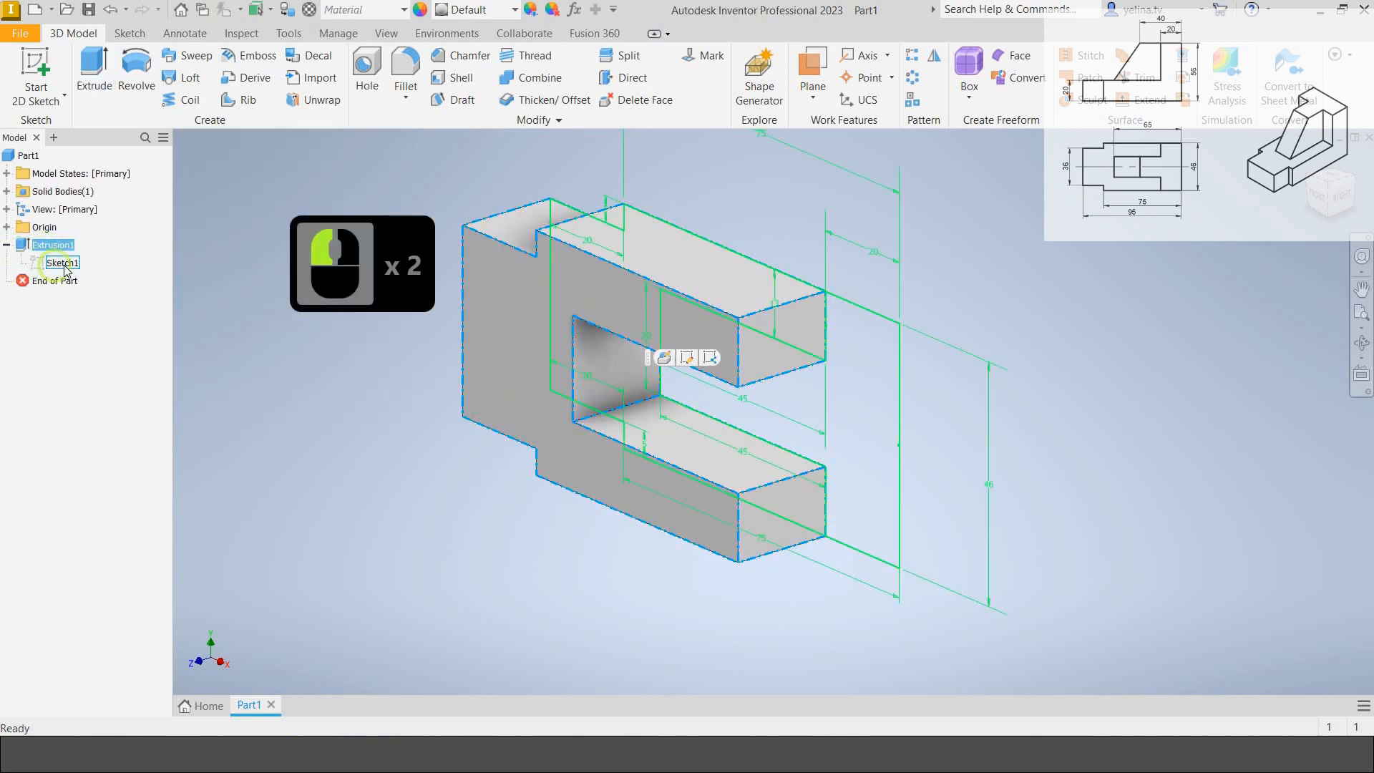
click(62, 263)
right_click(63, 264)
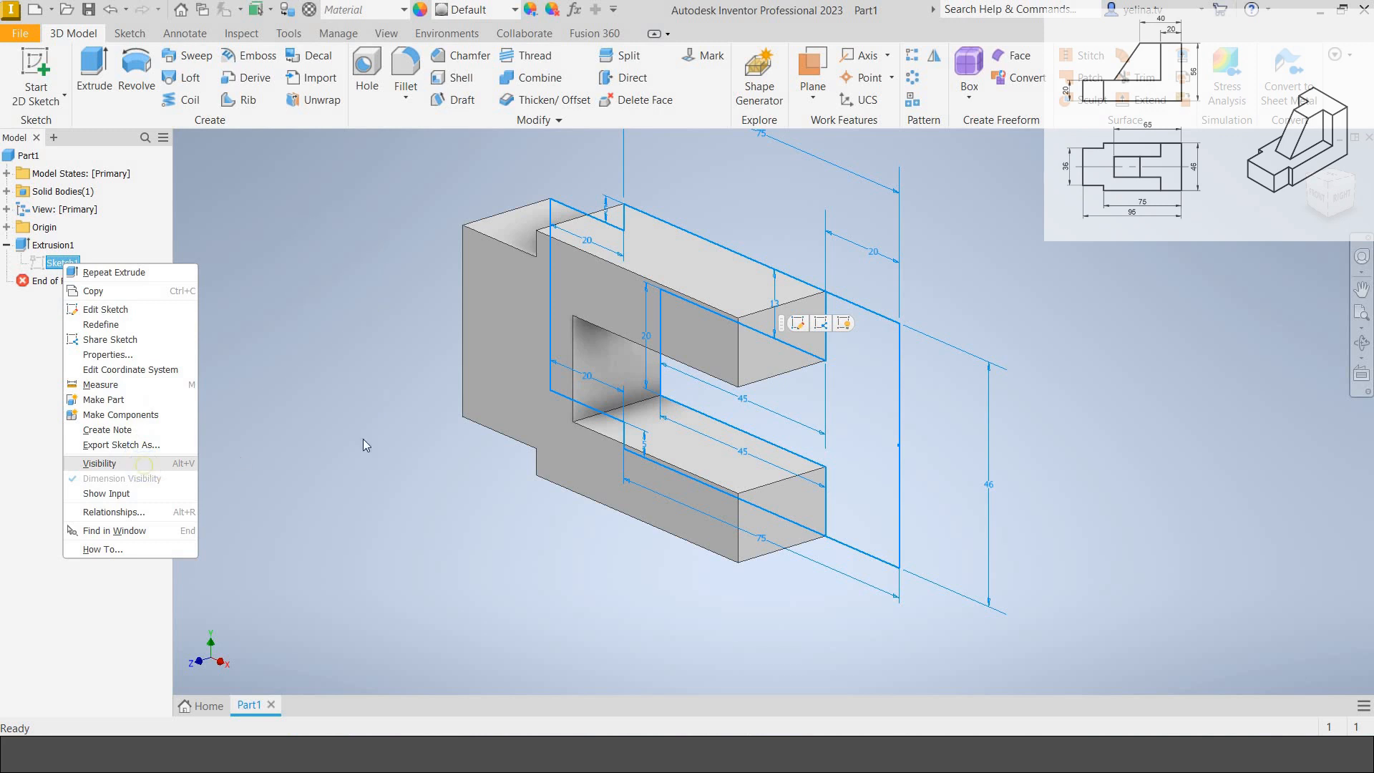
click(143, 464)
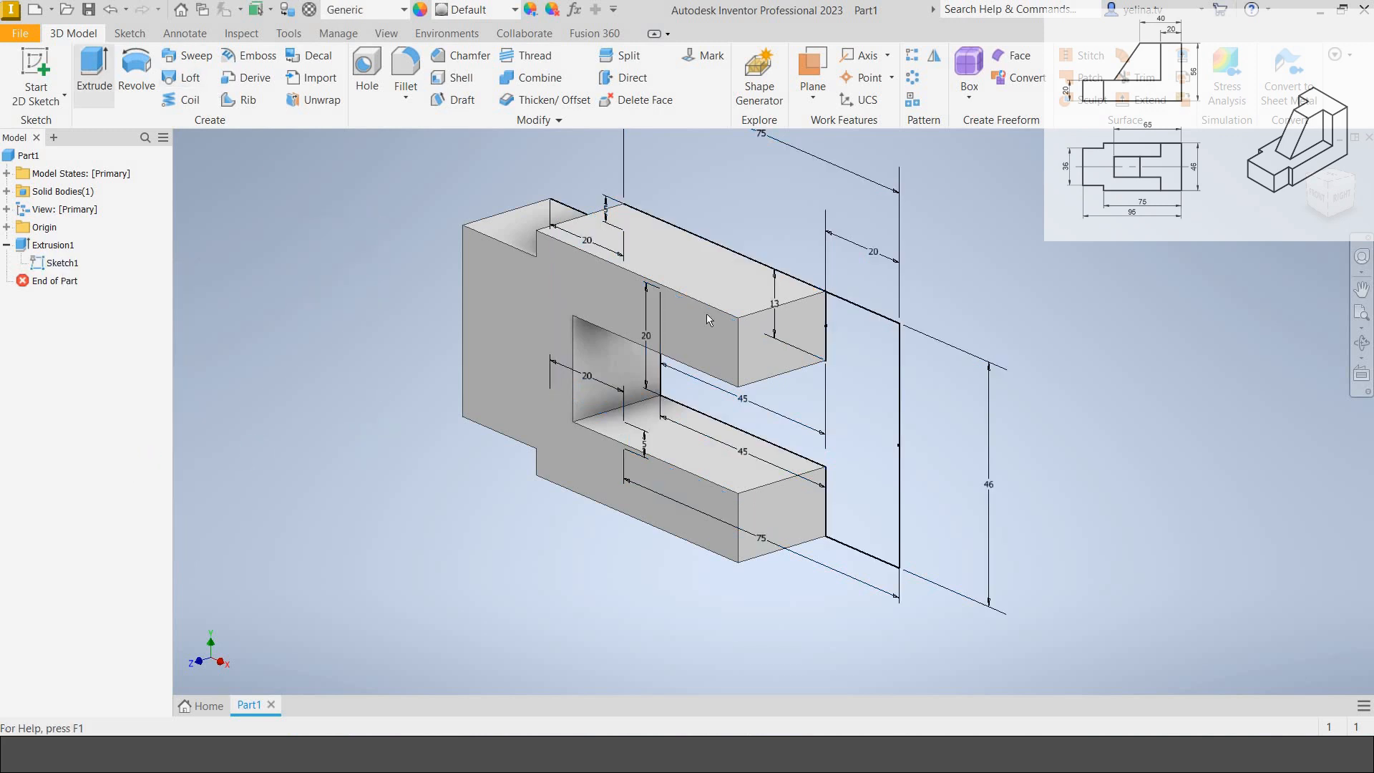
Extrude the remaining T-shaped profile 56 mm, joined to the existing solid.
click(858, 391)
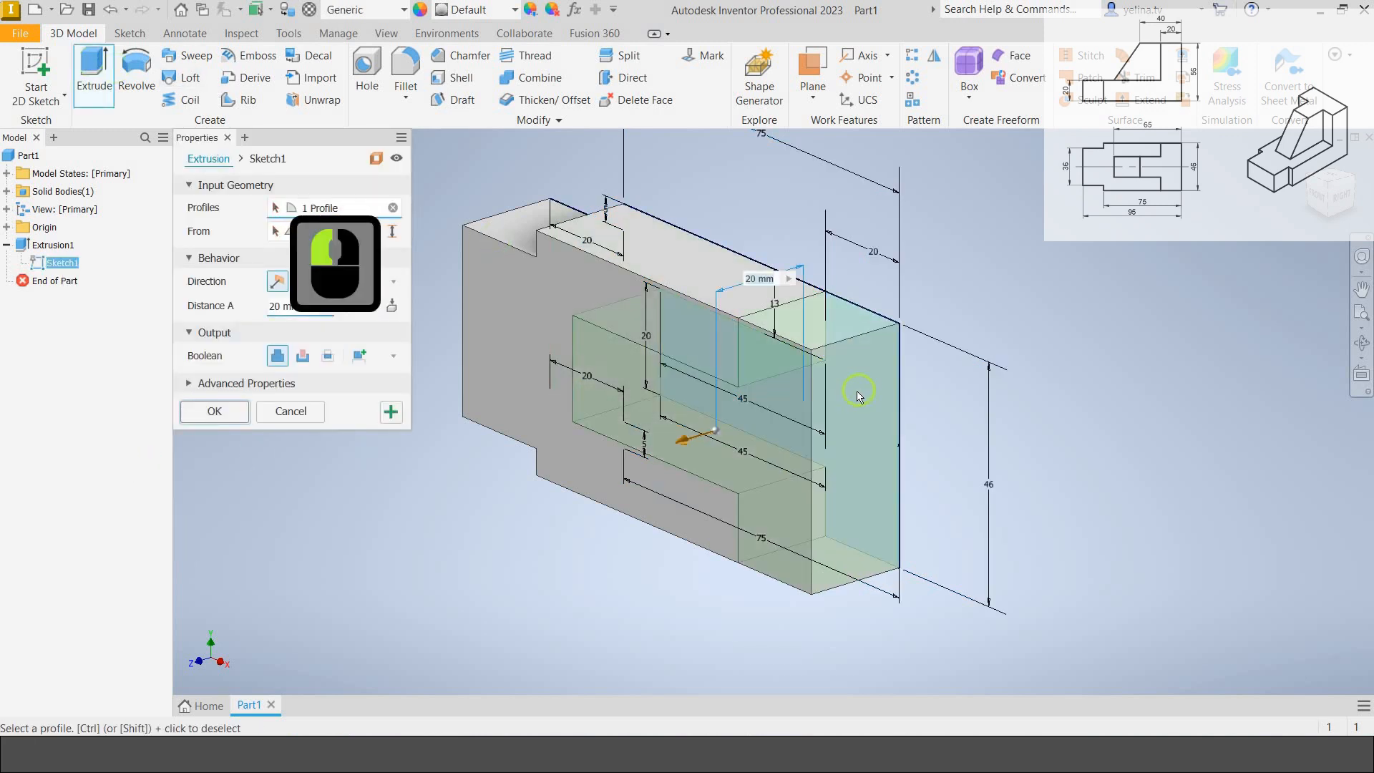
text(56)
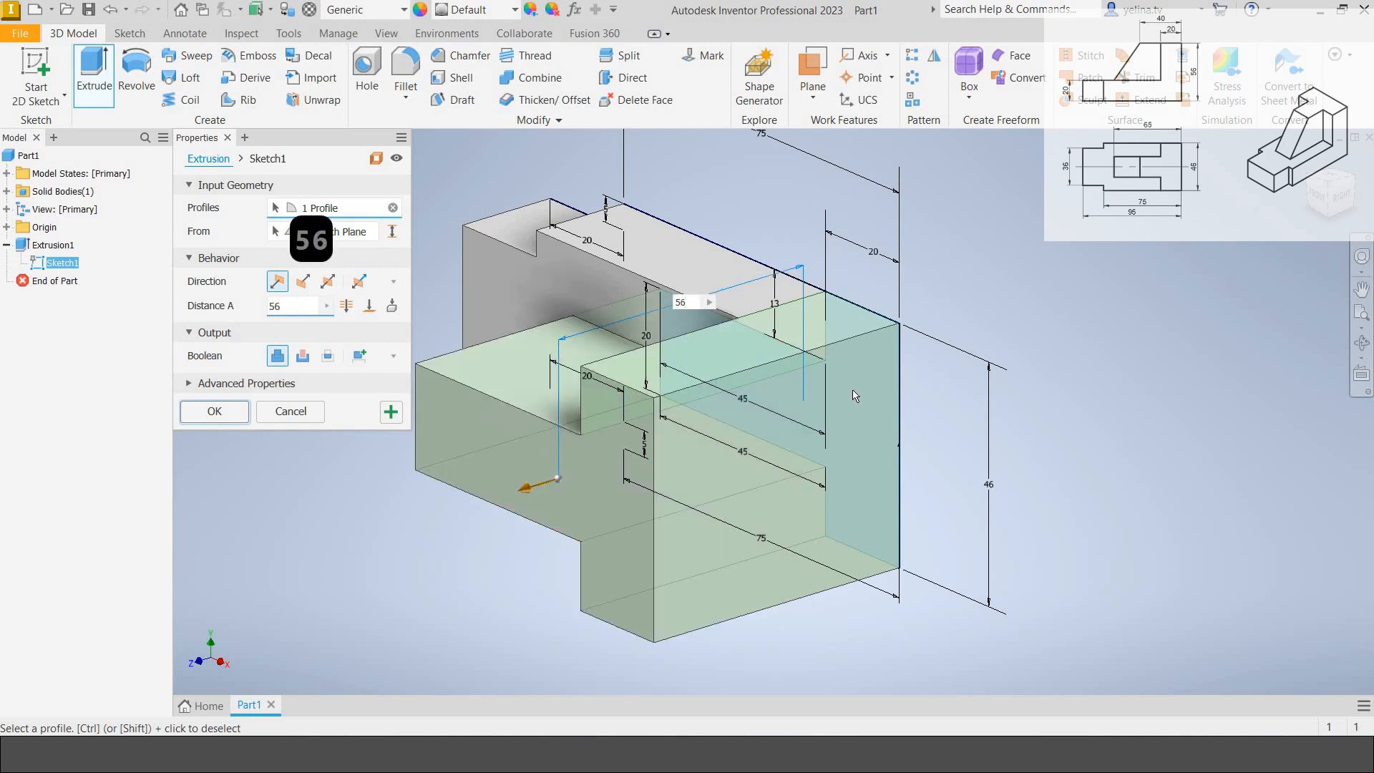
key(Return)
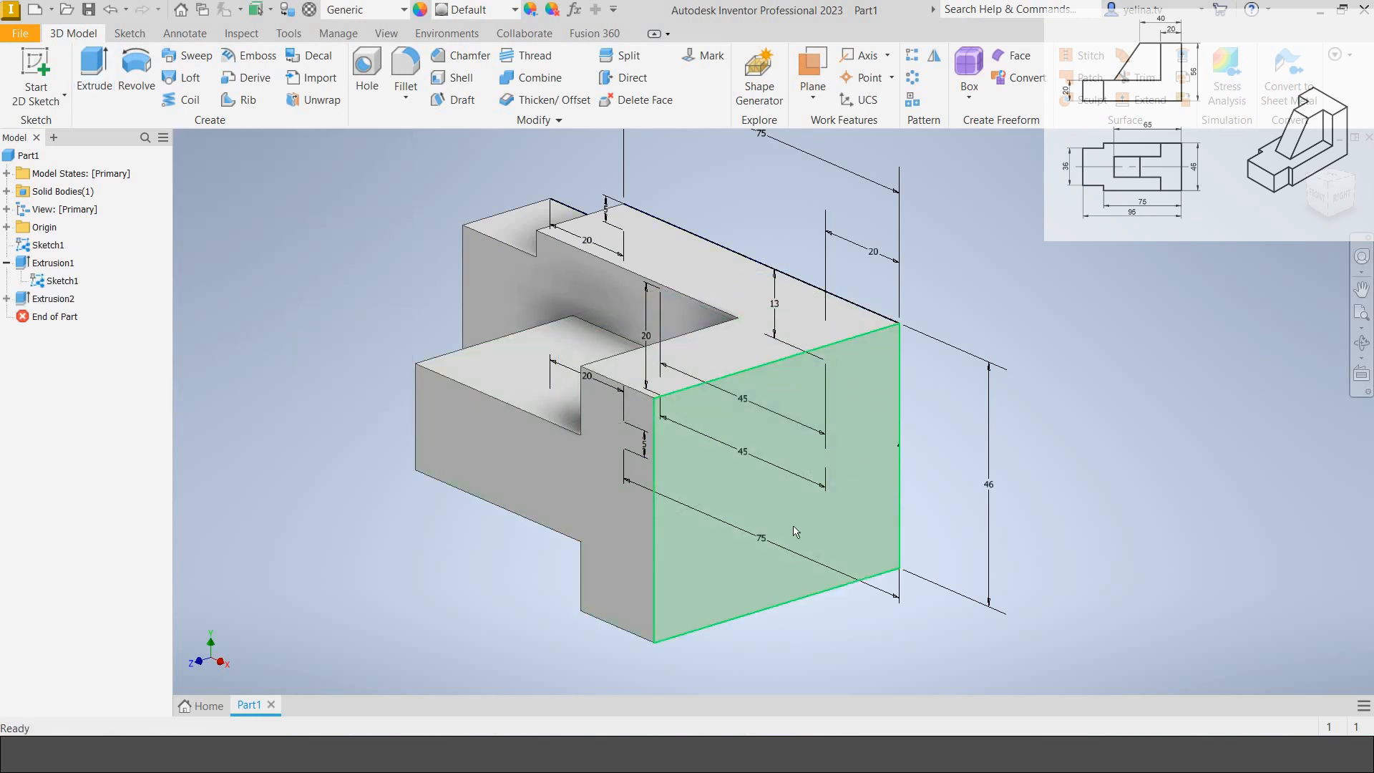
Hide the shared base sketch and its dimensions on the model.
shift+middle_drag(757, 549, 952, 422)
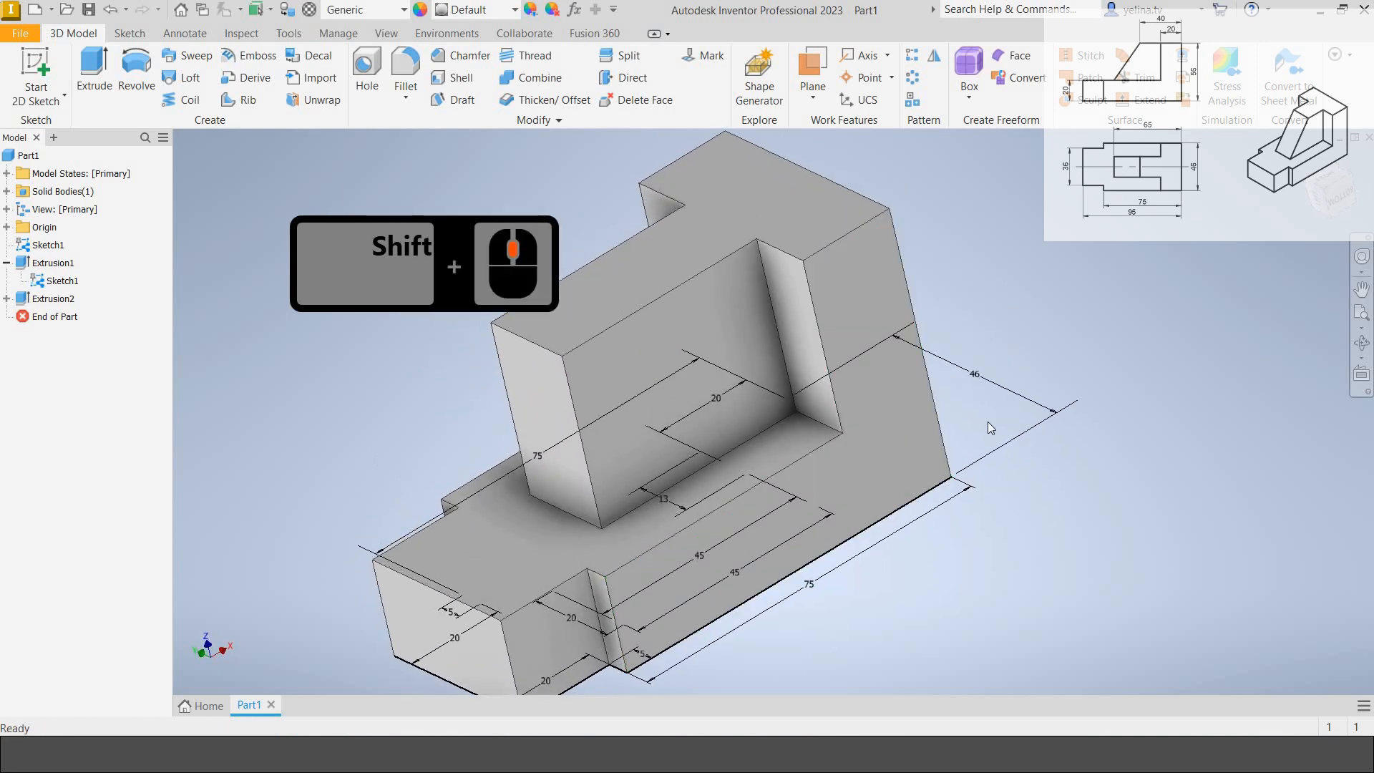
scroll(980, 423, down, 5)
middle_click(970, 425)
middle_click(970, 426)
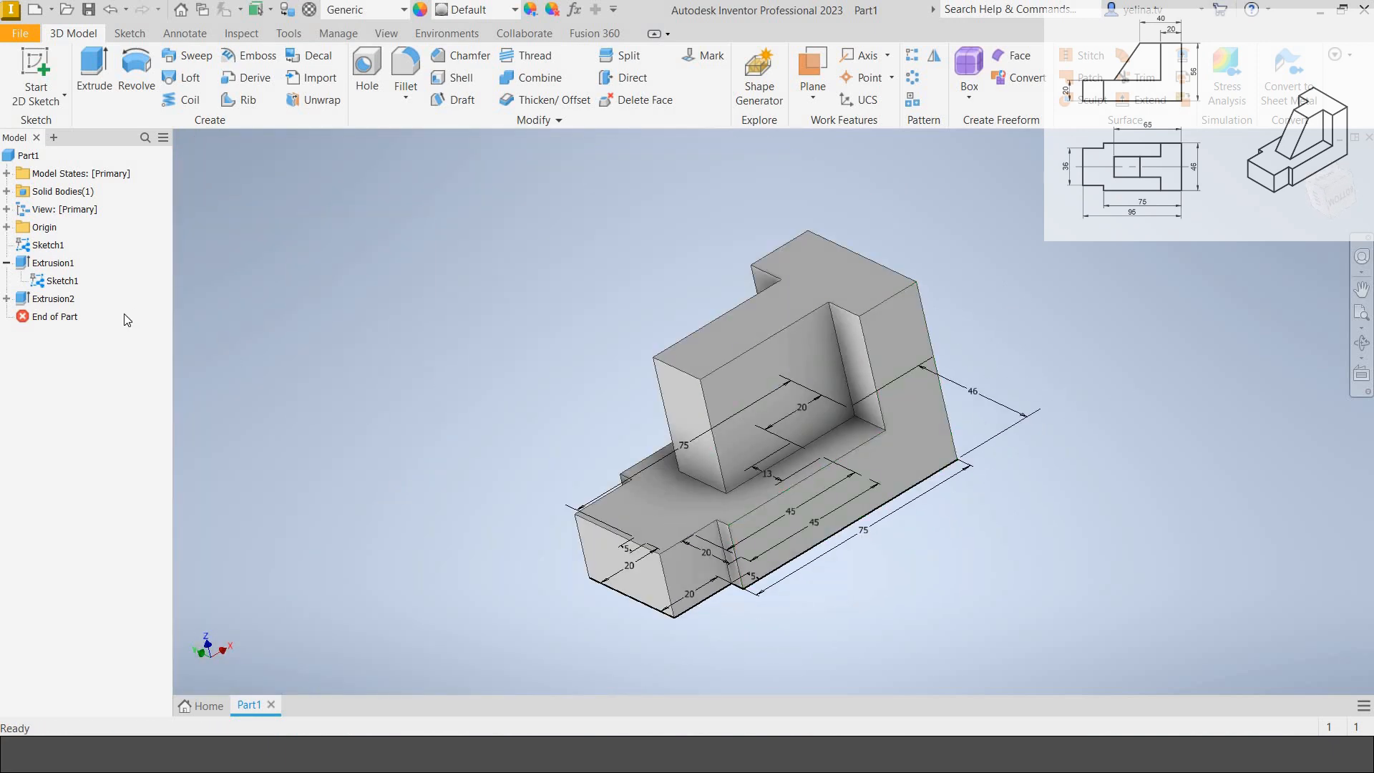
click(64, 282)
right_click(65, 284)
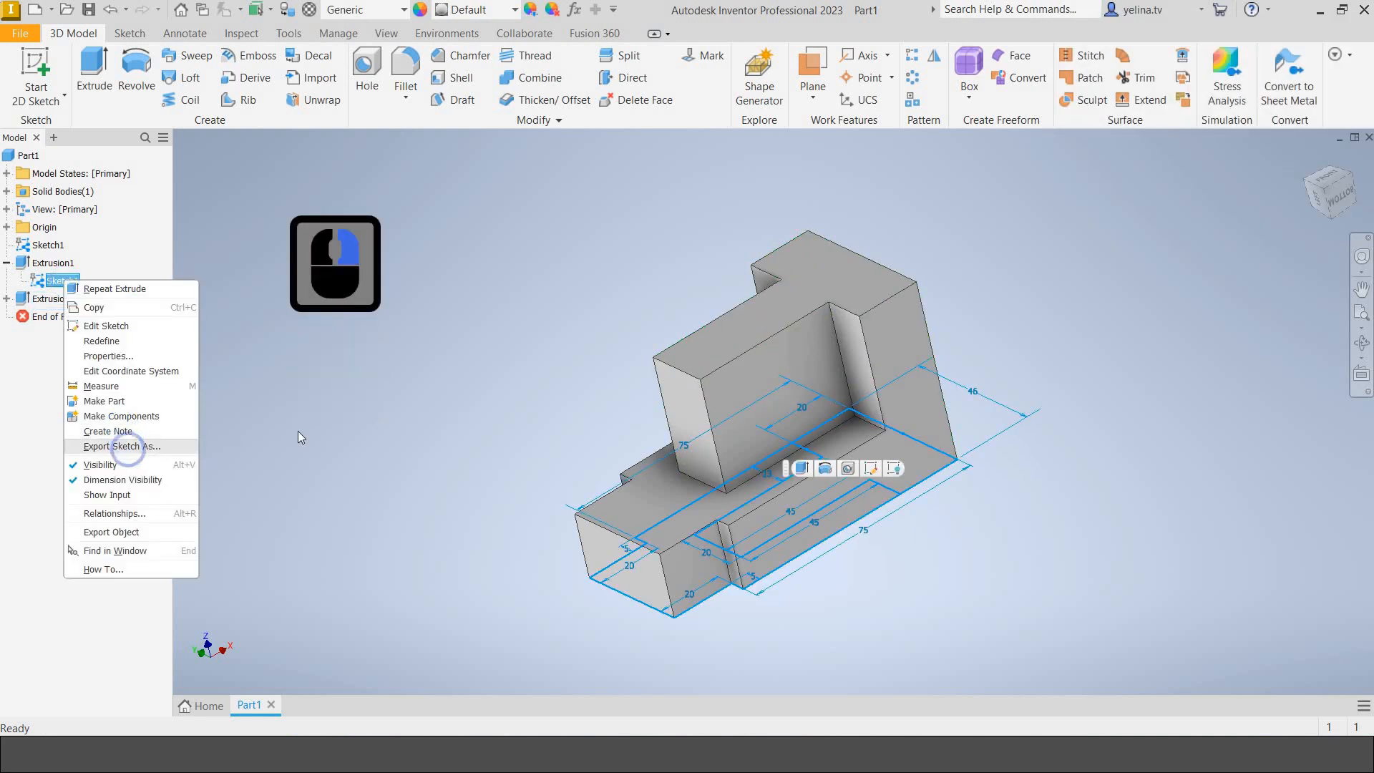
click(133, 461)
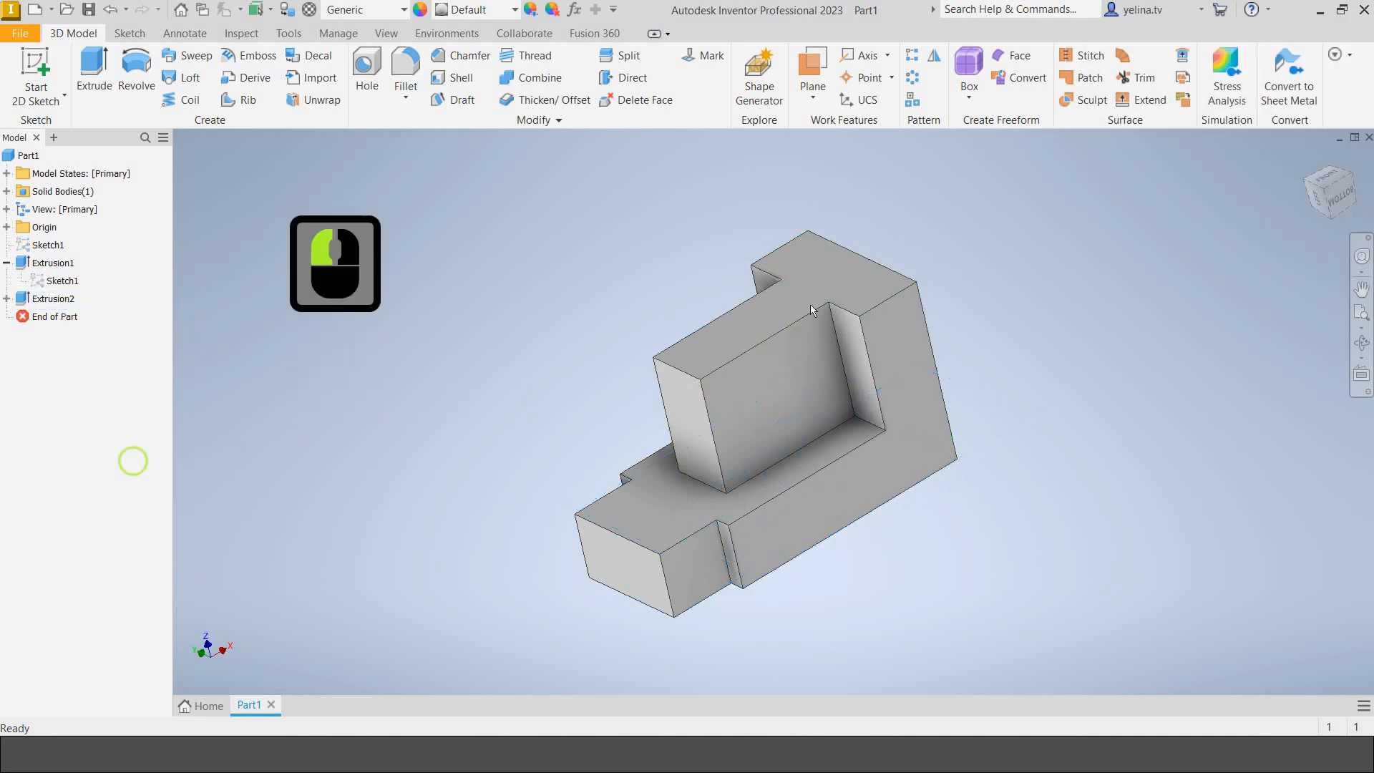
Chamfer the free upper end edge of the raised rib with two distances, 25 mm along the top and 36 mm down the end face.
click(1319, 198)
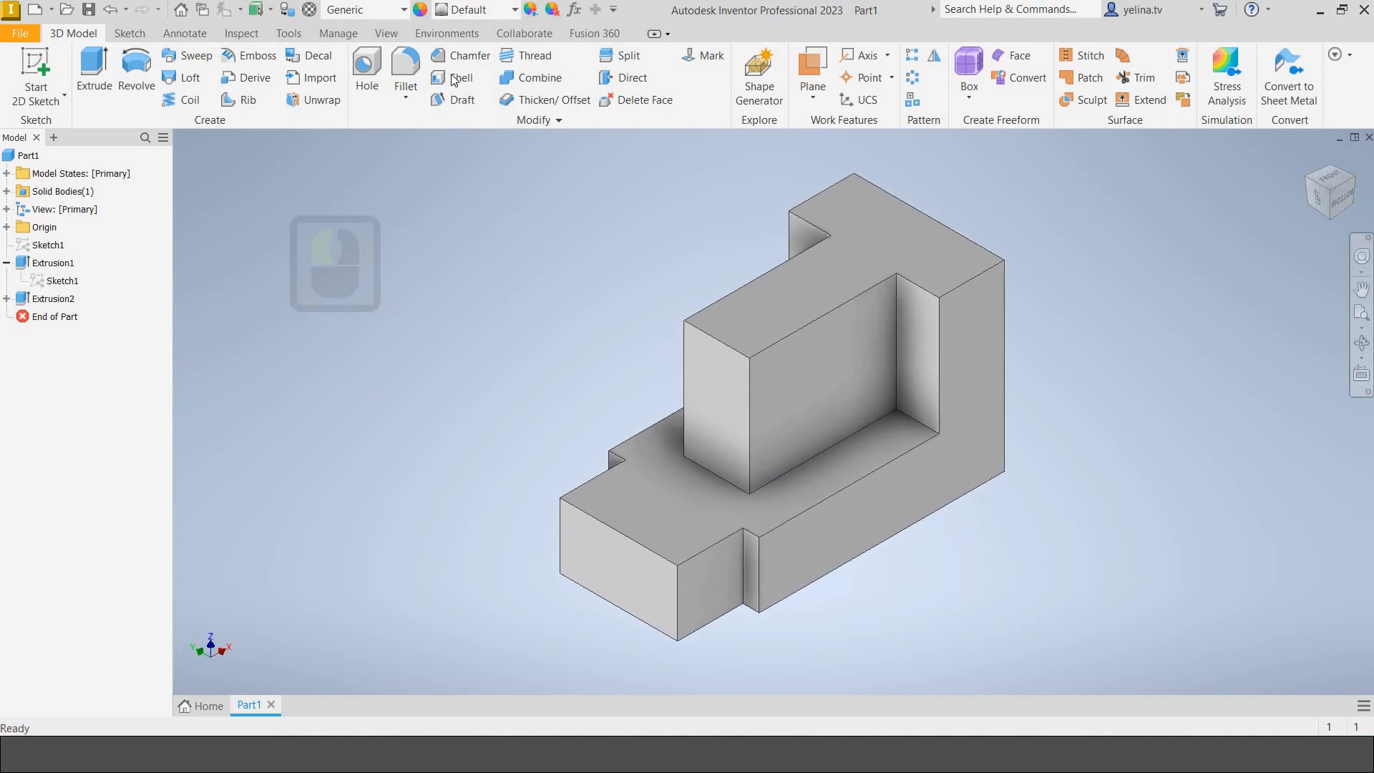
click(455, 53)
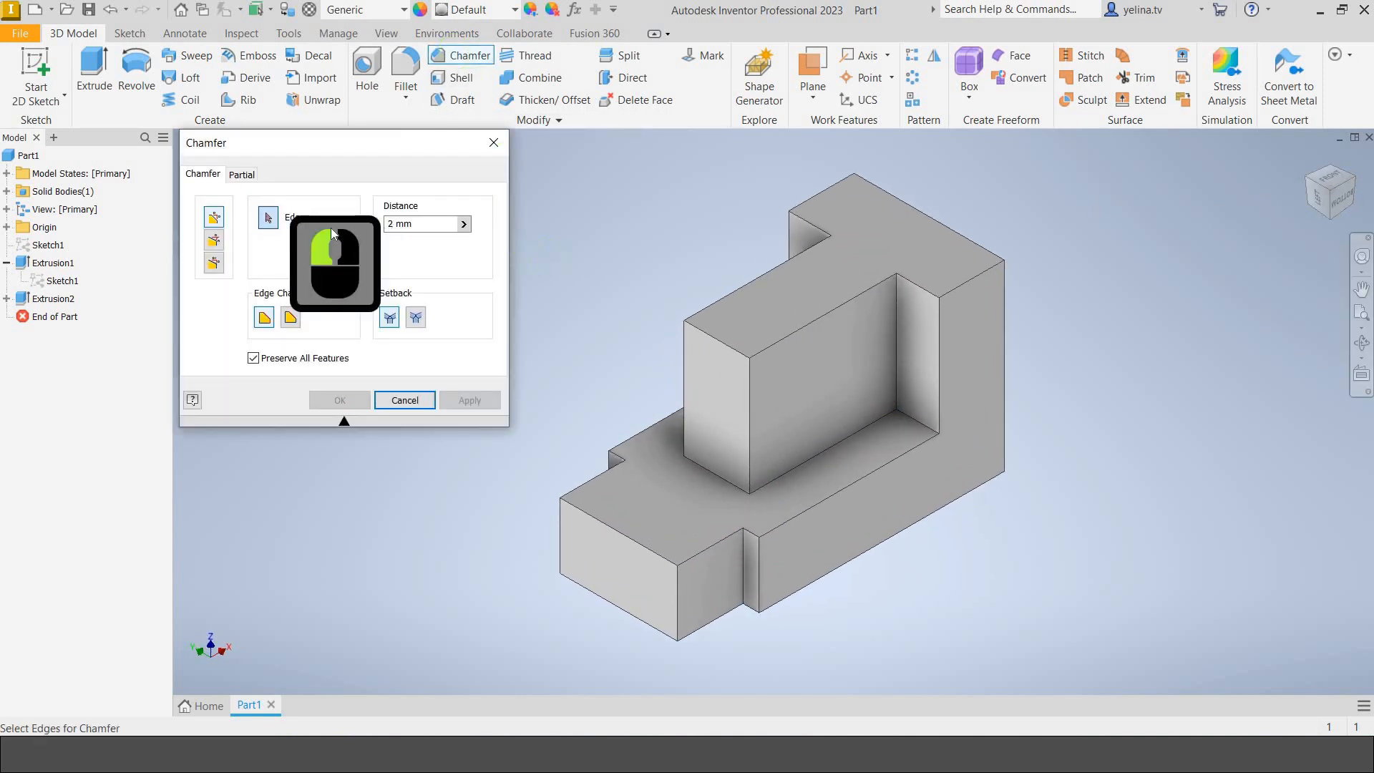
click(213, 263)
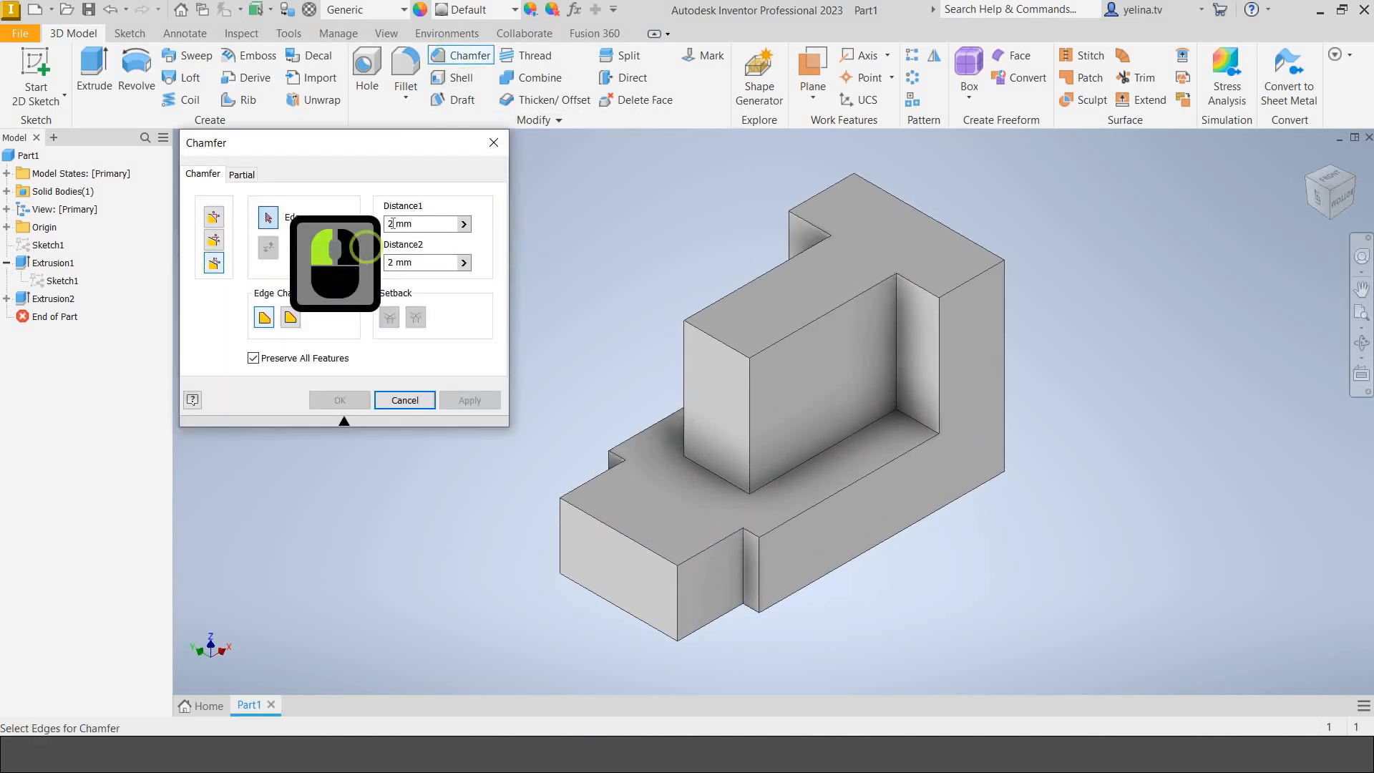
click(392, 223)
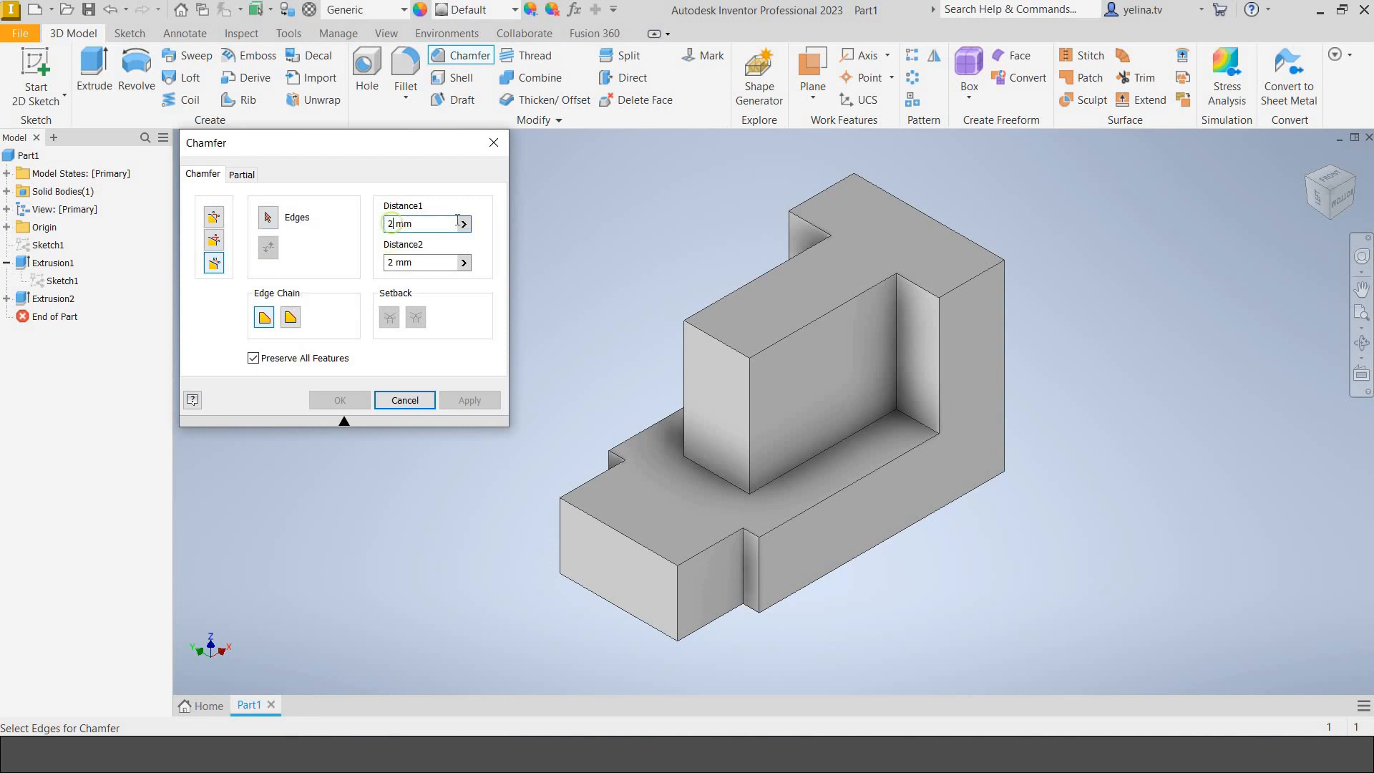
double_click(387, 263)
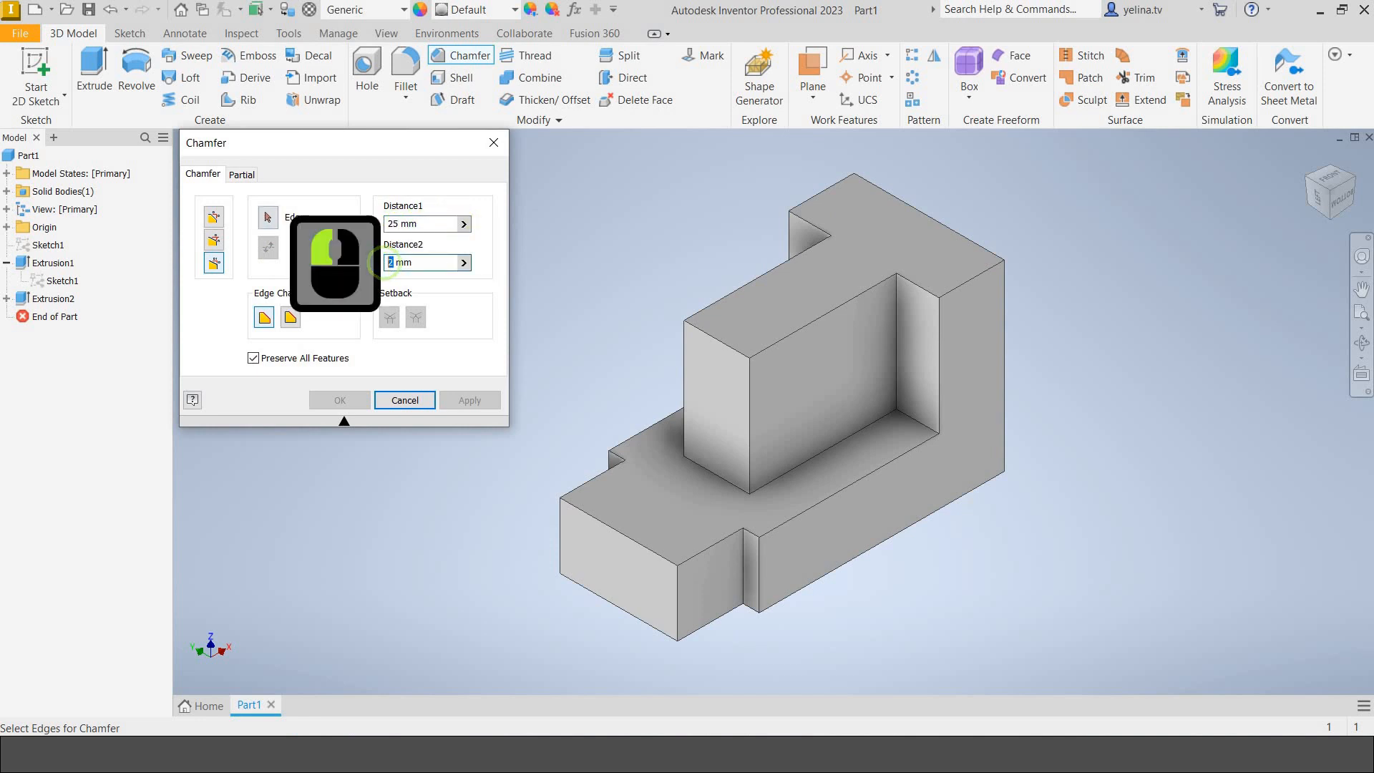
text(36)
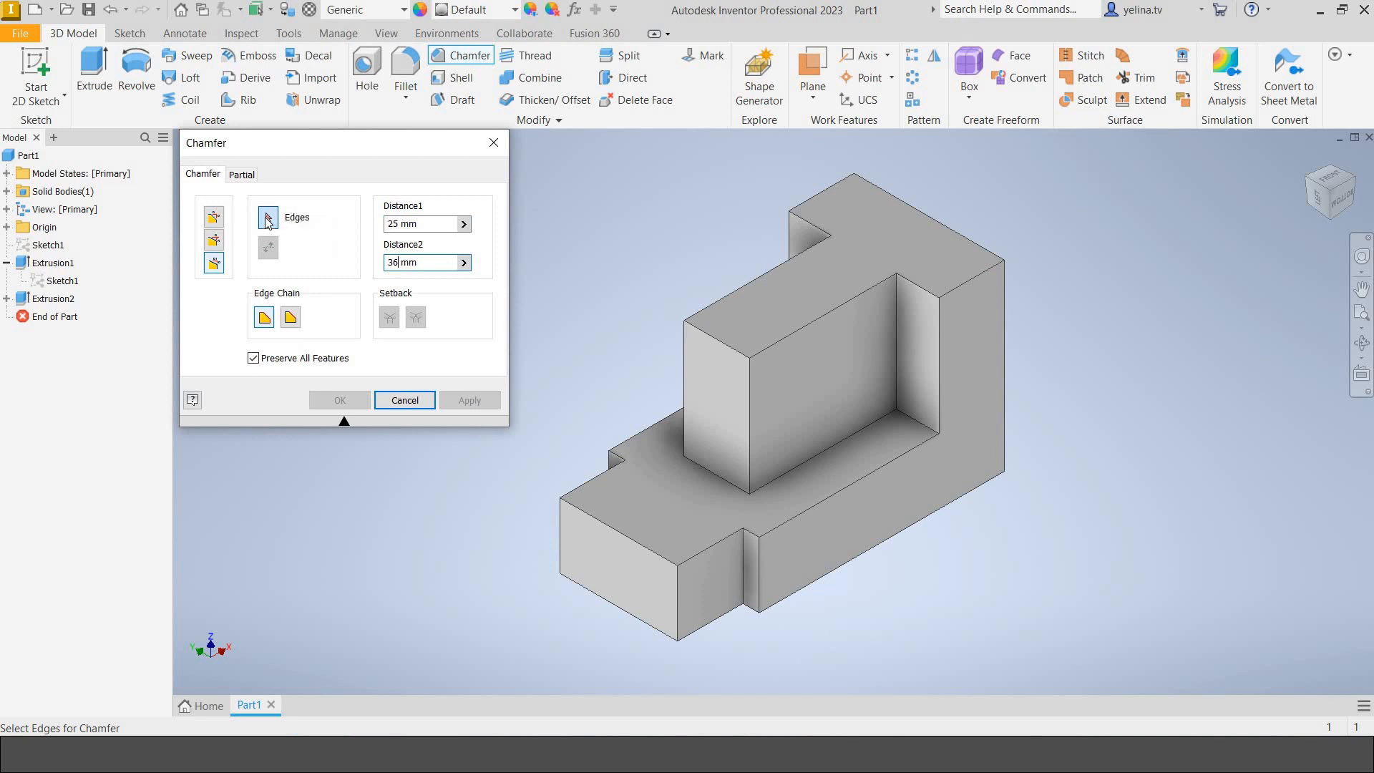
click(718, 342)
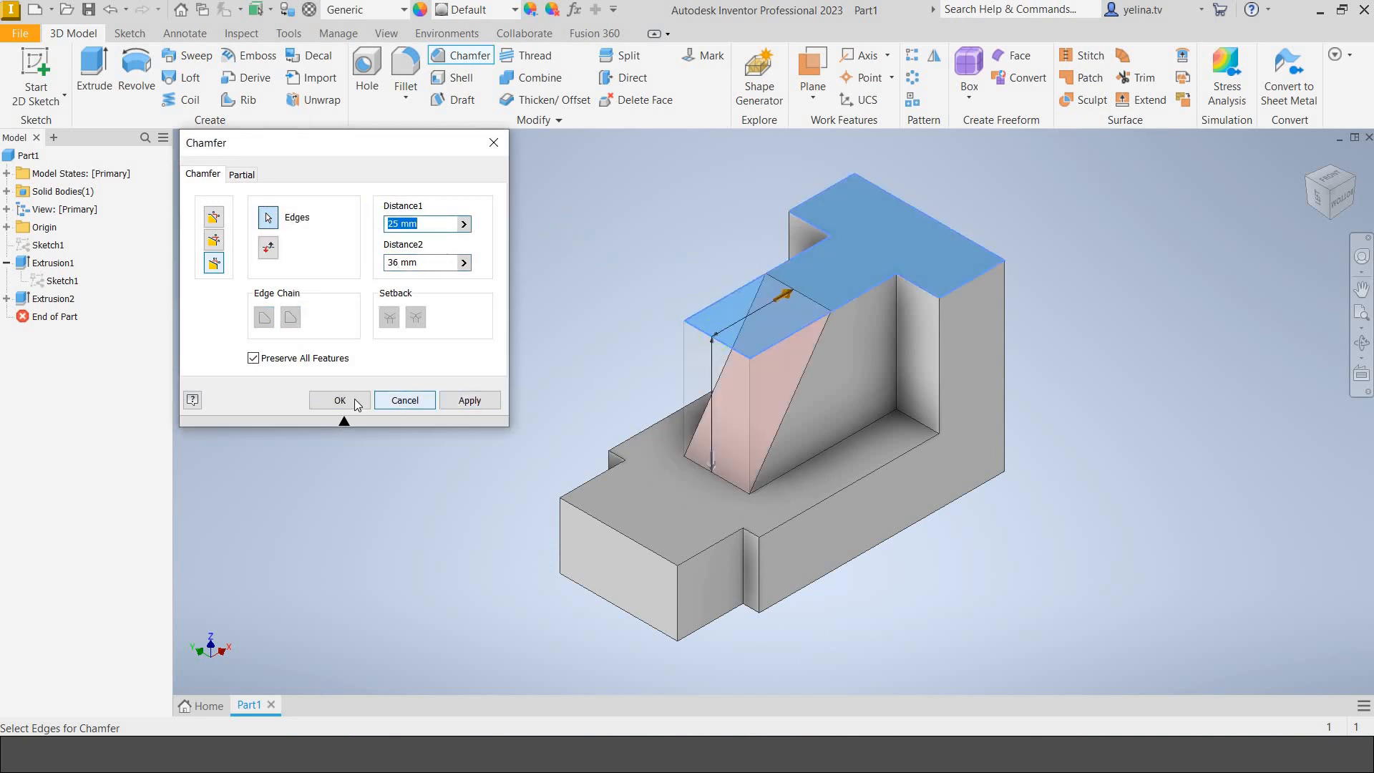
click(354, 399)
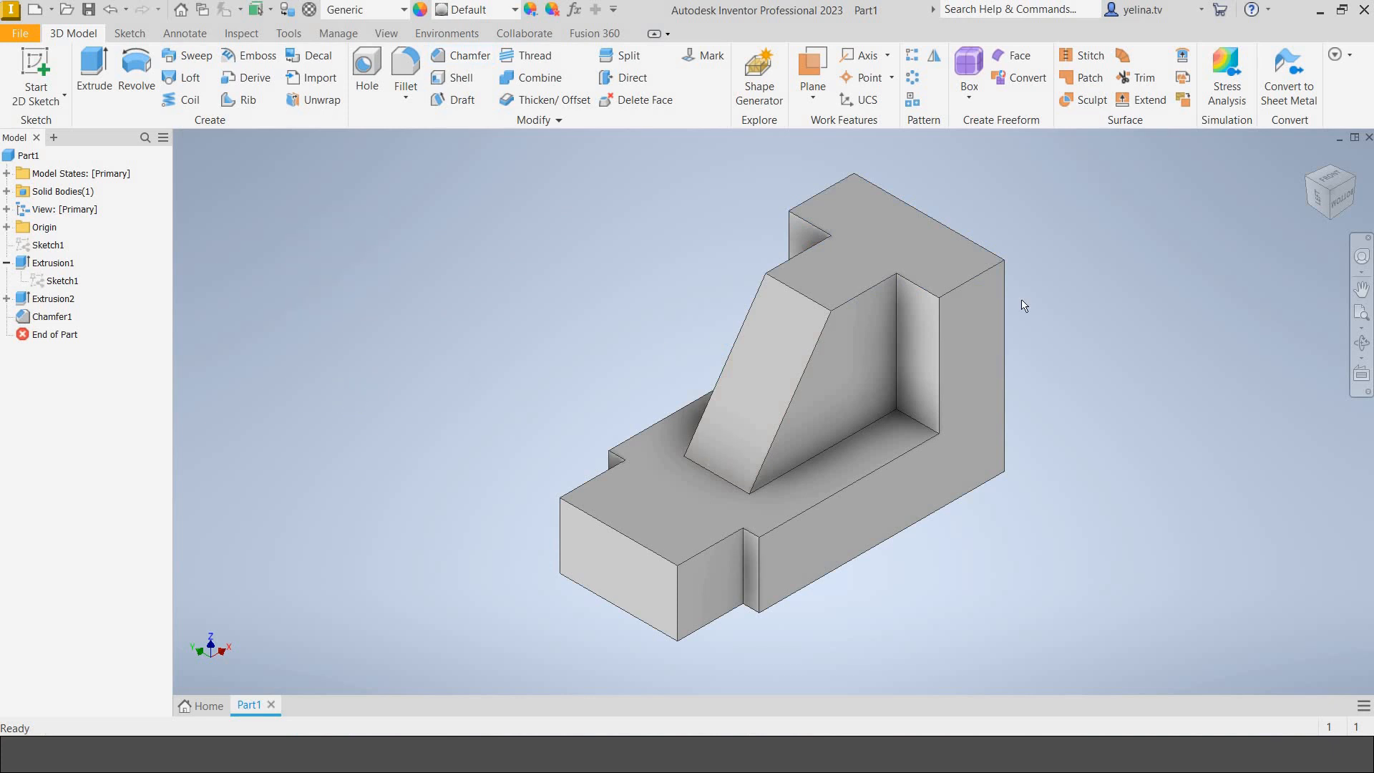
Set the side view showing the sloped rib profile as the Front view and return to the isometric corner view.
click(1346, 206)
right_click(1332, 195)
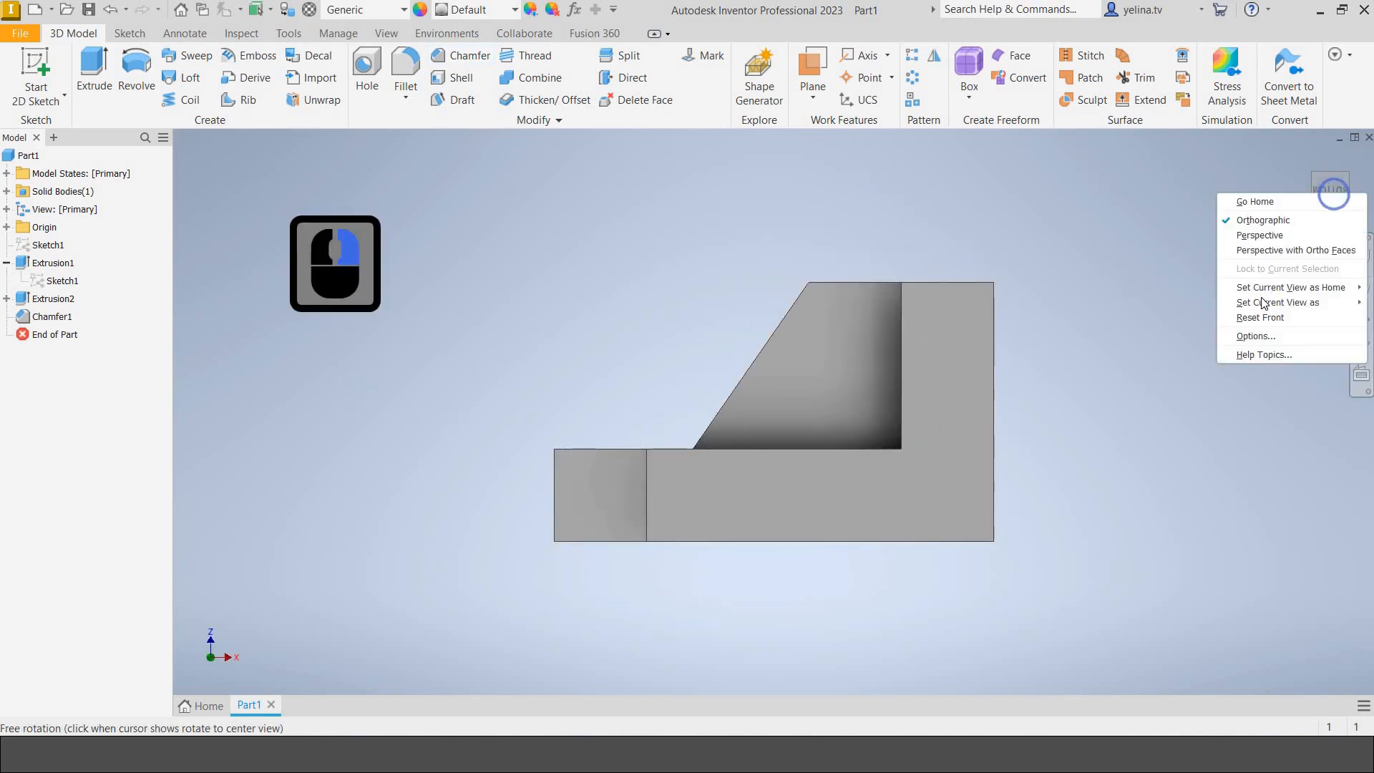
click(1264, 302)
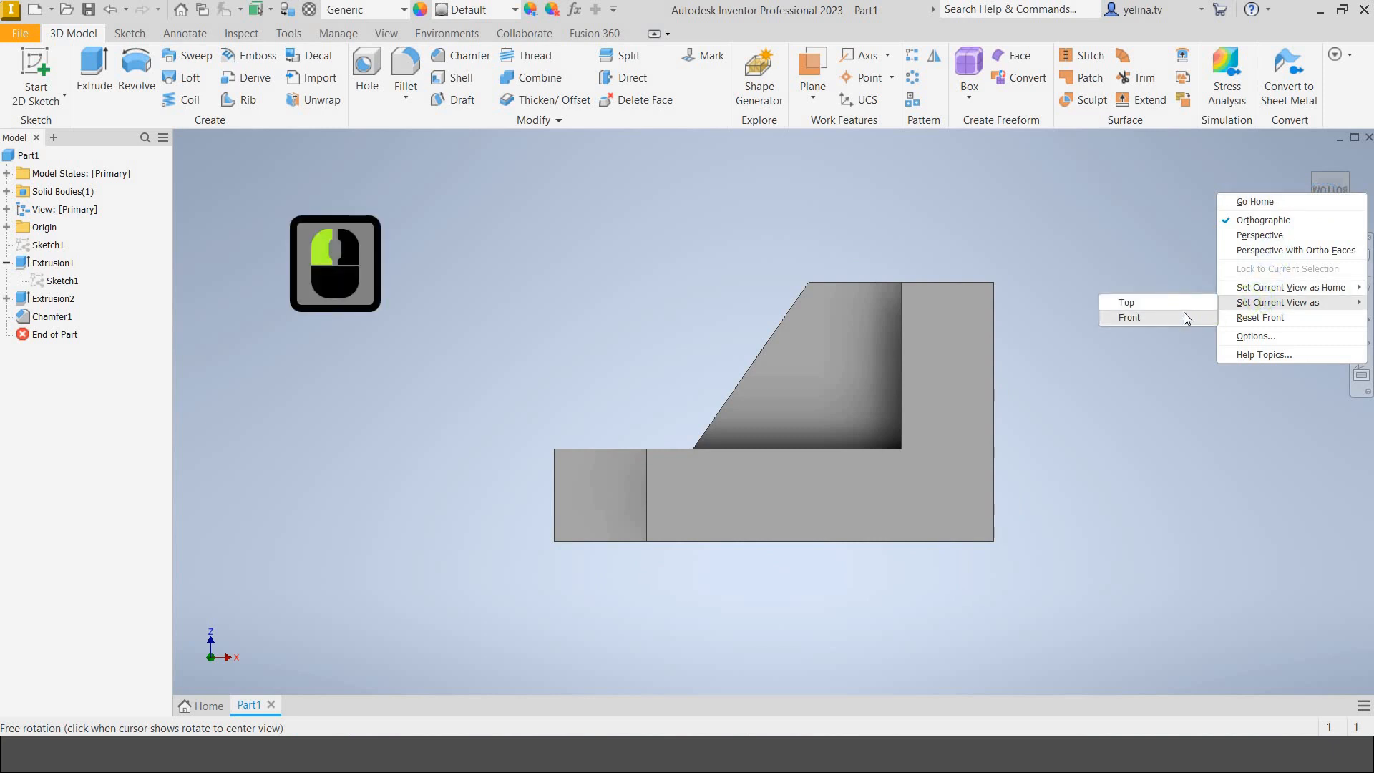
click(1184, 315)
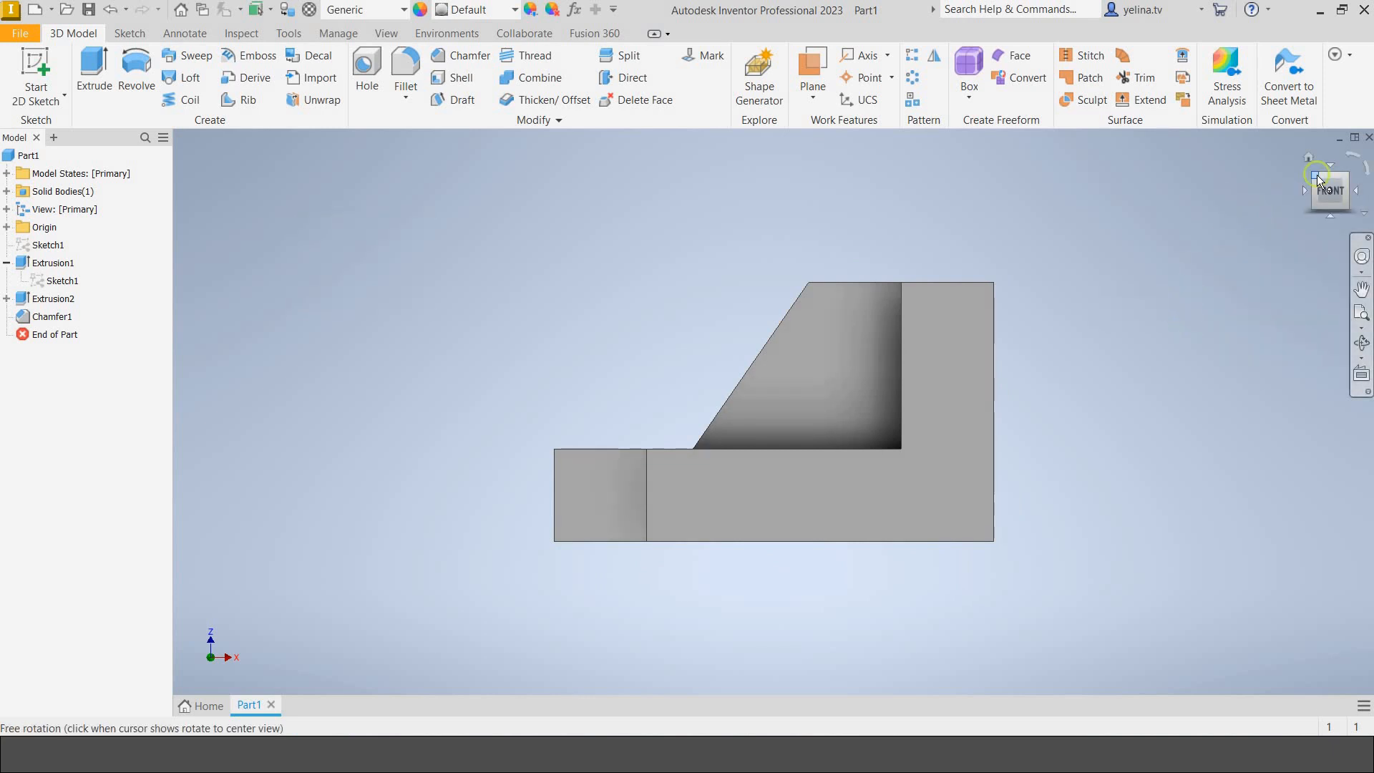
click(1315, 174)
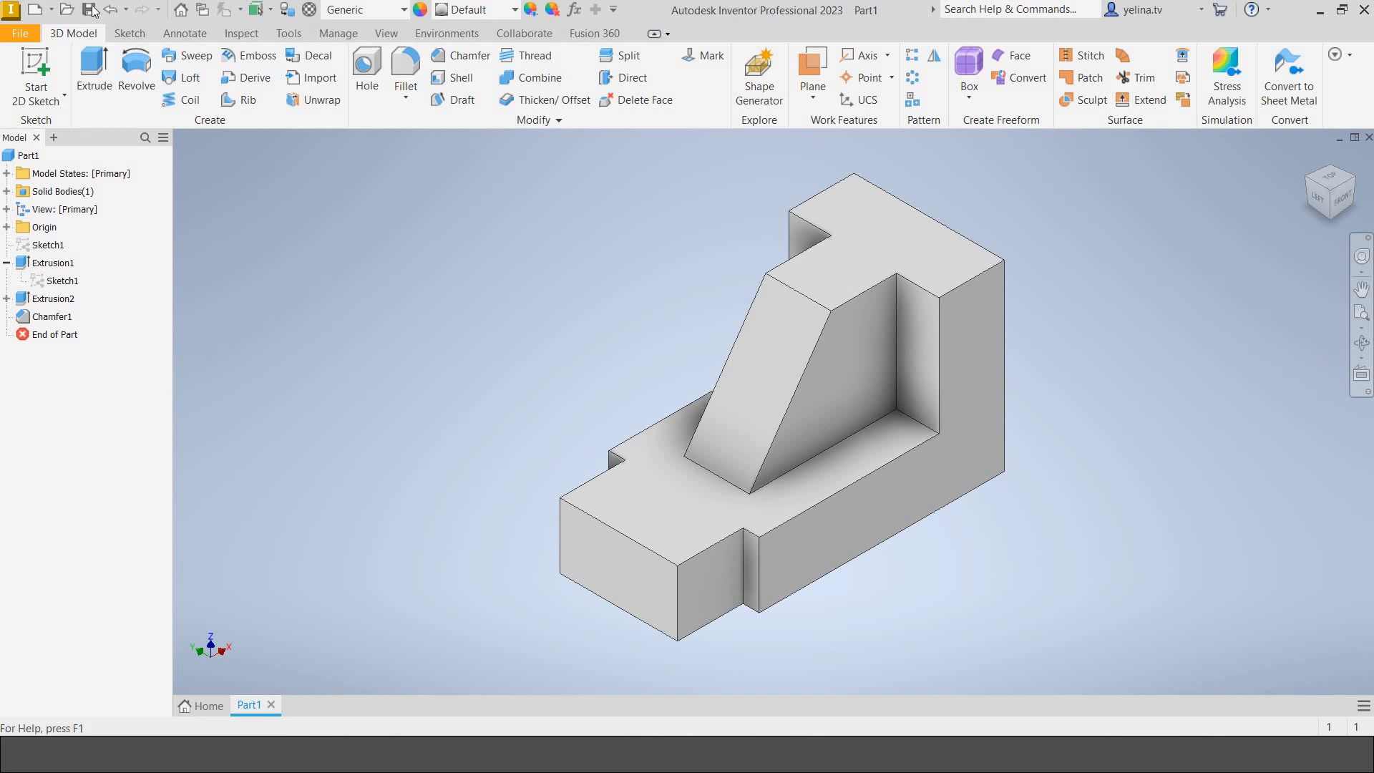
Save the part in the Documents folder as Part1.
key(ctrl+s)
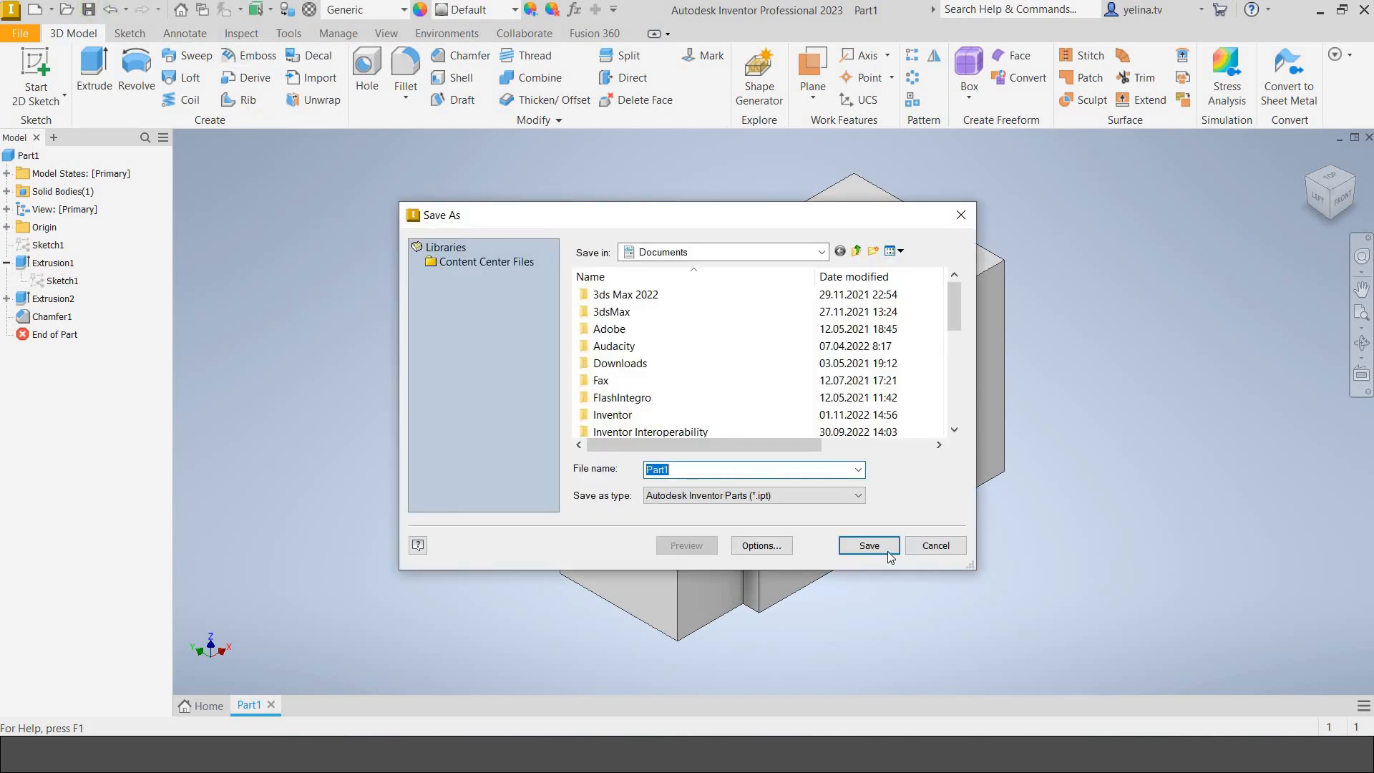
click(887, 551)
click(747, 385)
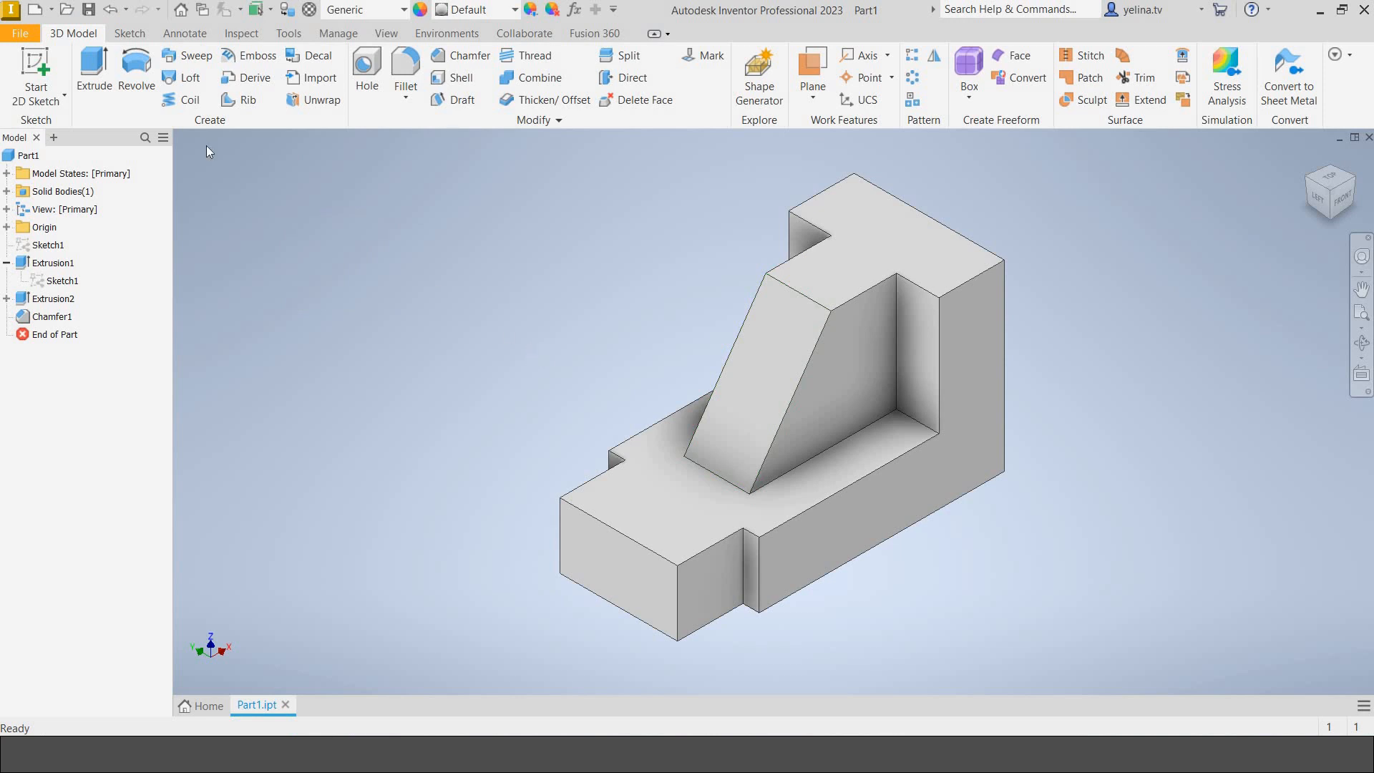
Create a new drawing and set its sheet size to A4.
click(54, 17)
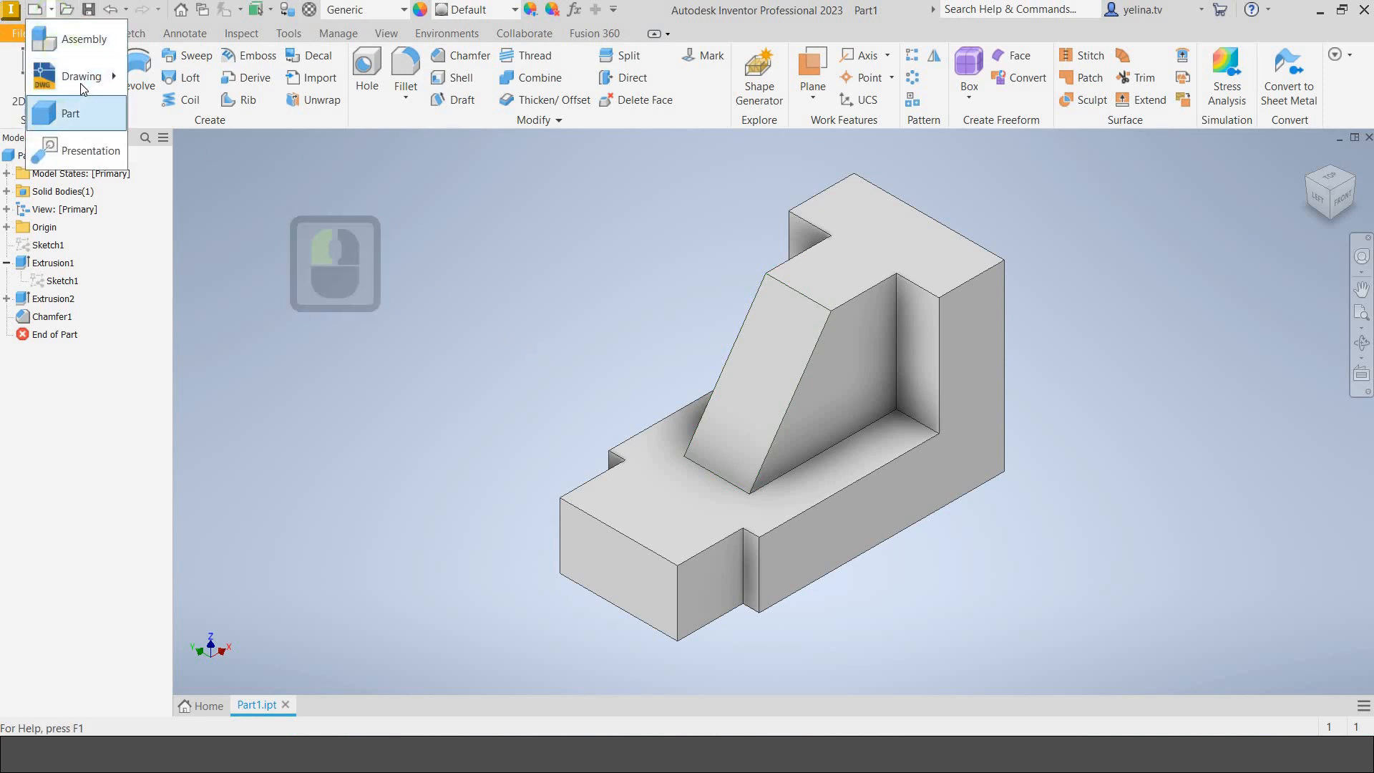
click(83, 87)
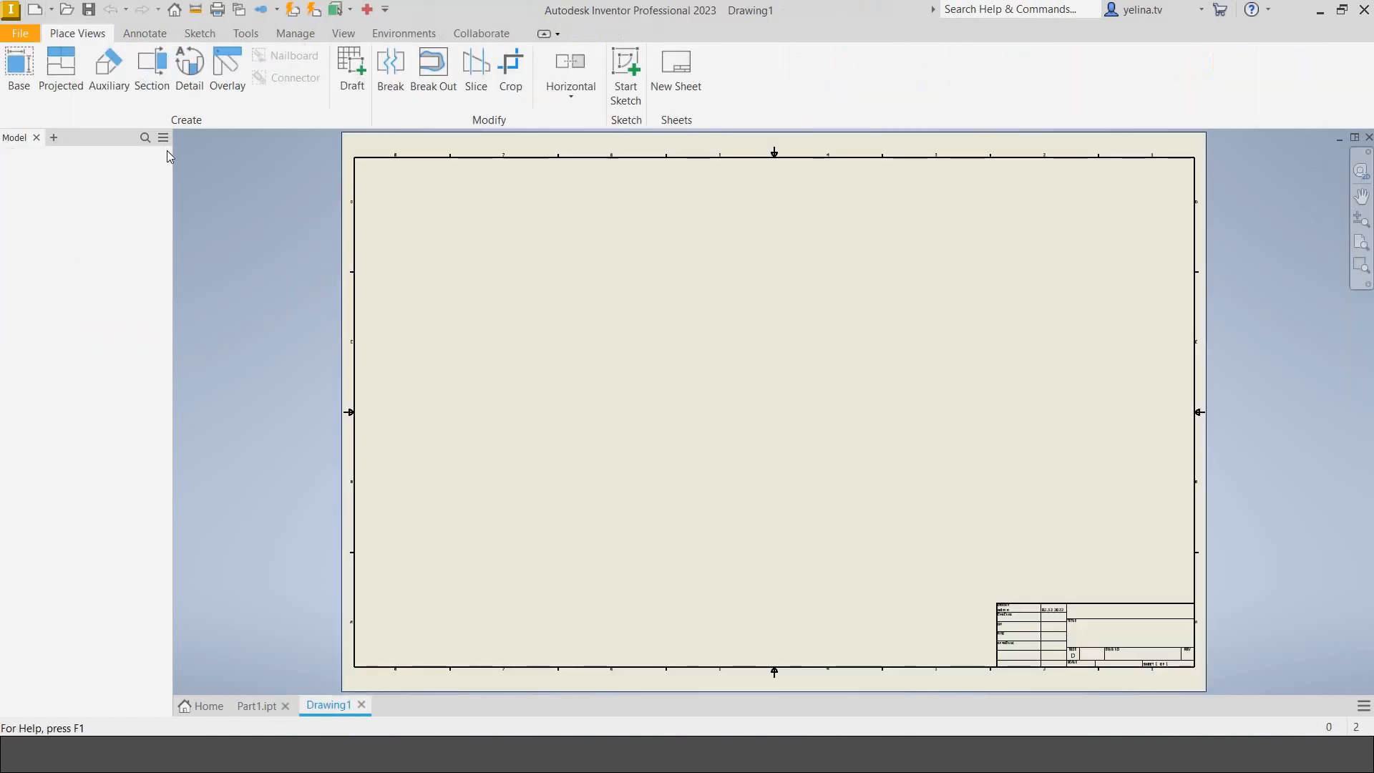
click(48, 191)
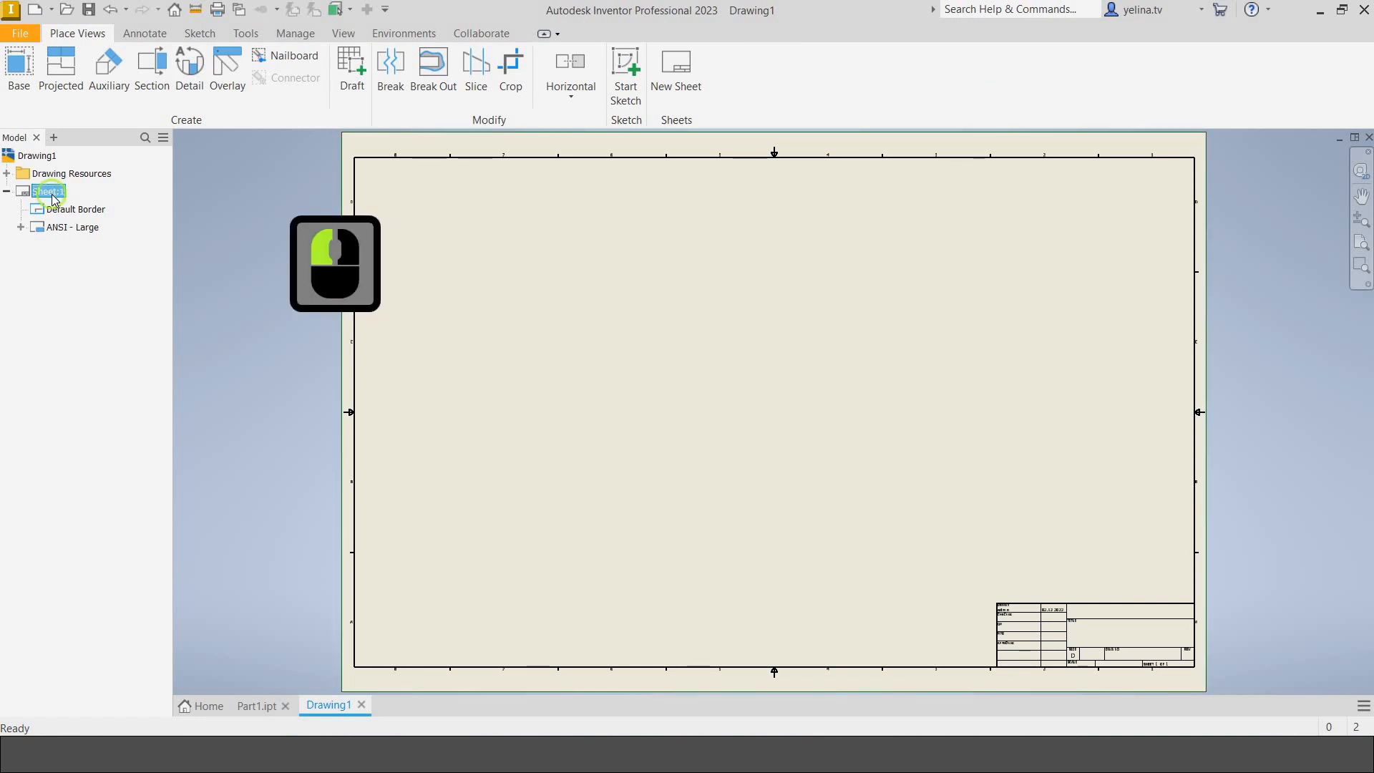
right_click(48, 191)
click(136, 350)
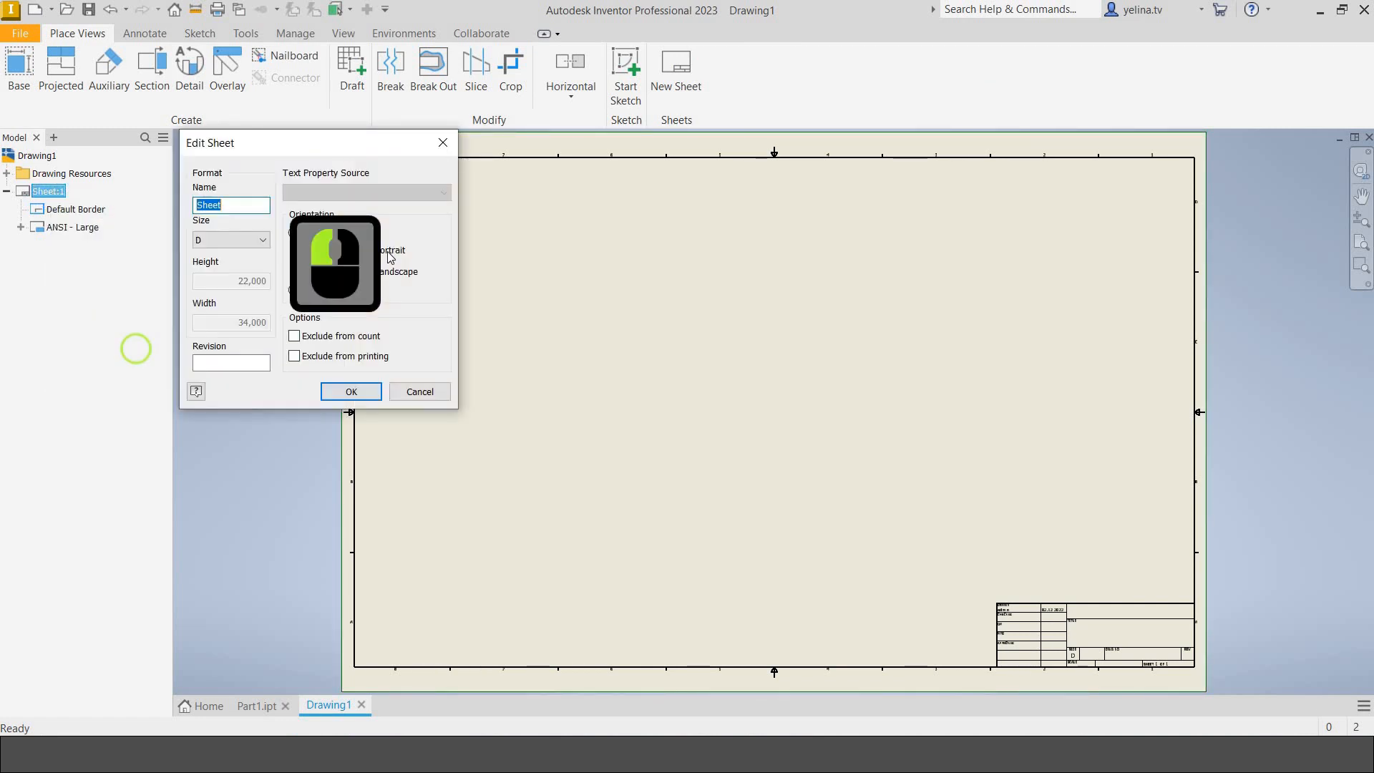
click(262, 239)
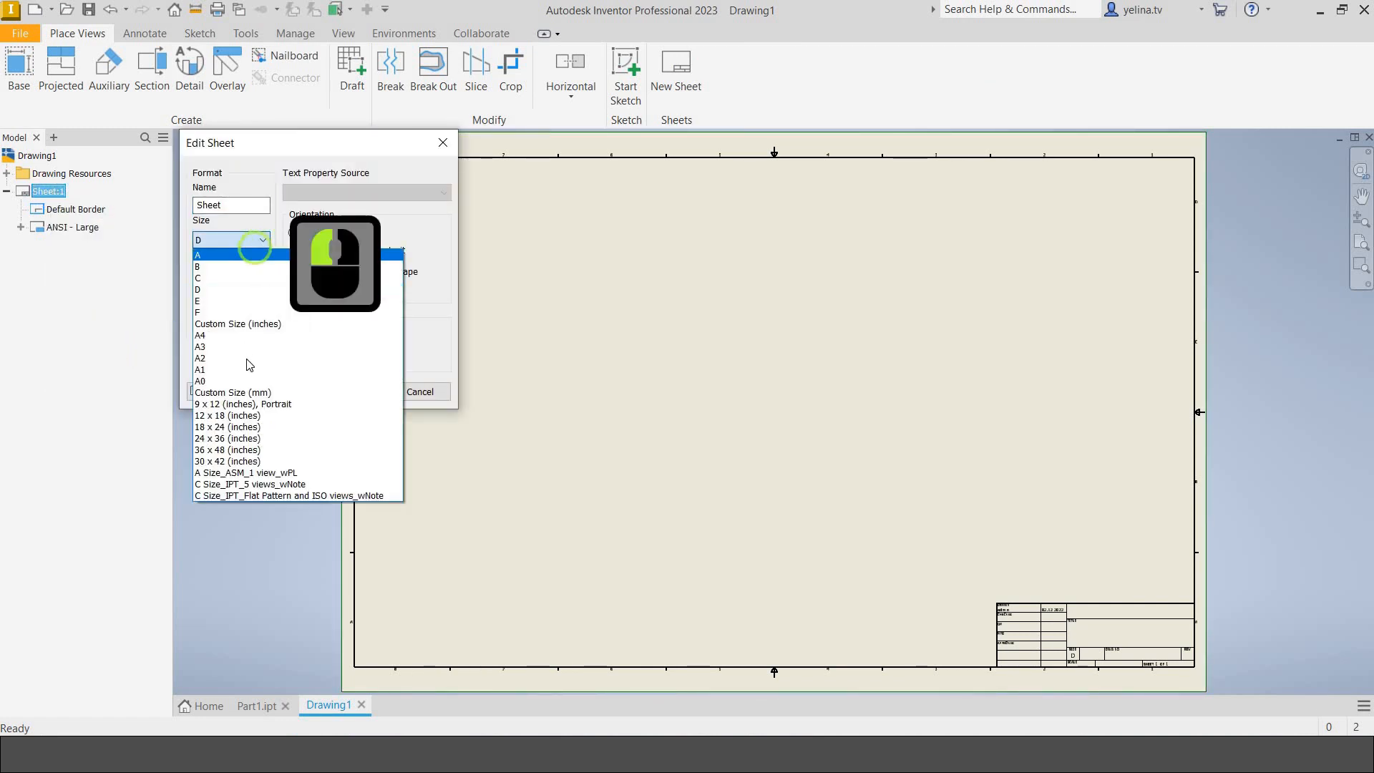
click(246, 340)
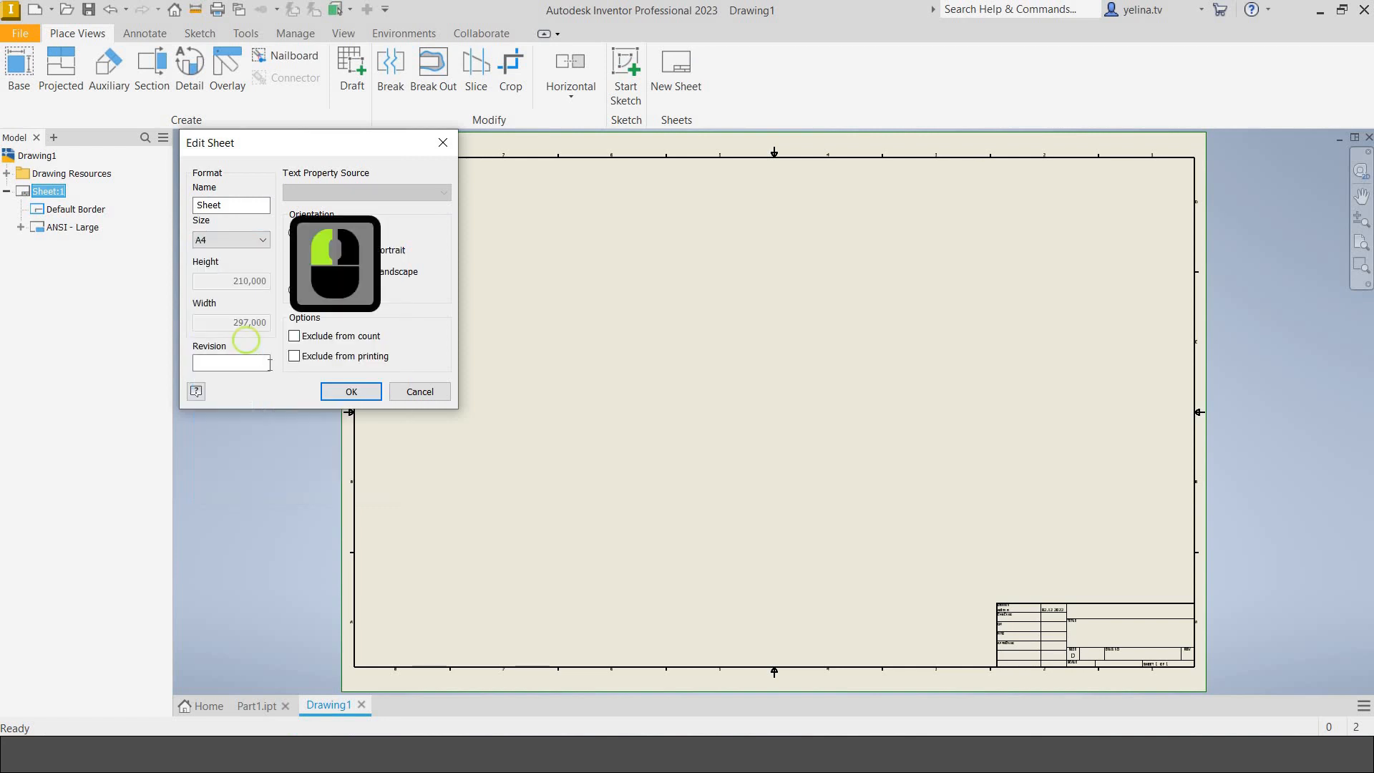
click(340, 395)
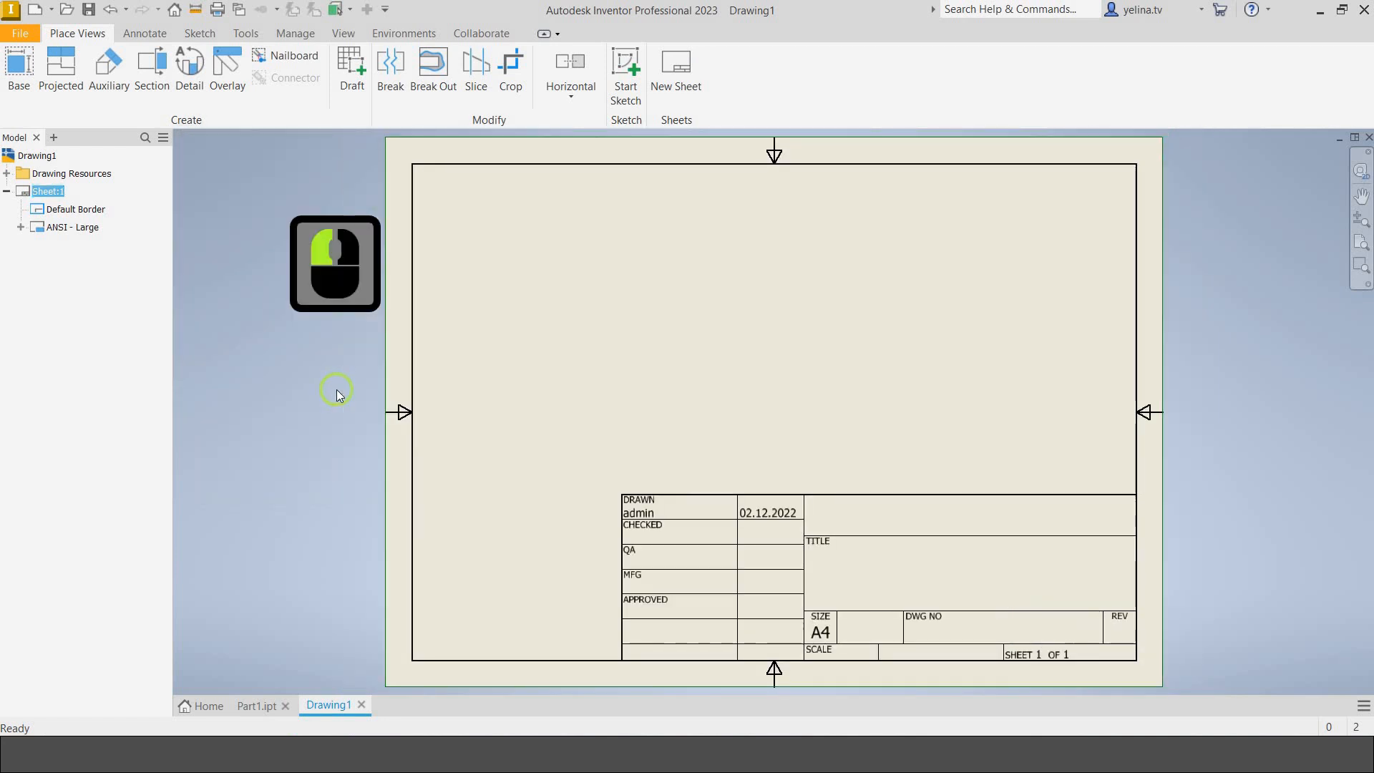
Create a local copy of the Default Standard (ANSI) style under the suggested name and make it the active standard.
click(295, 32)
click(280, 68)
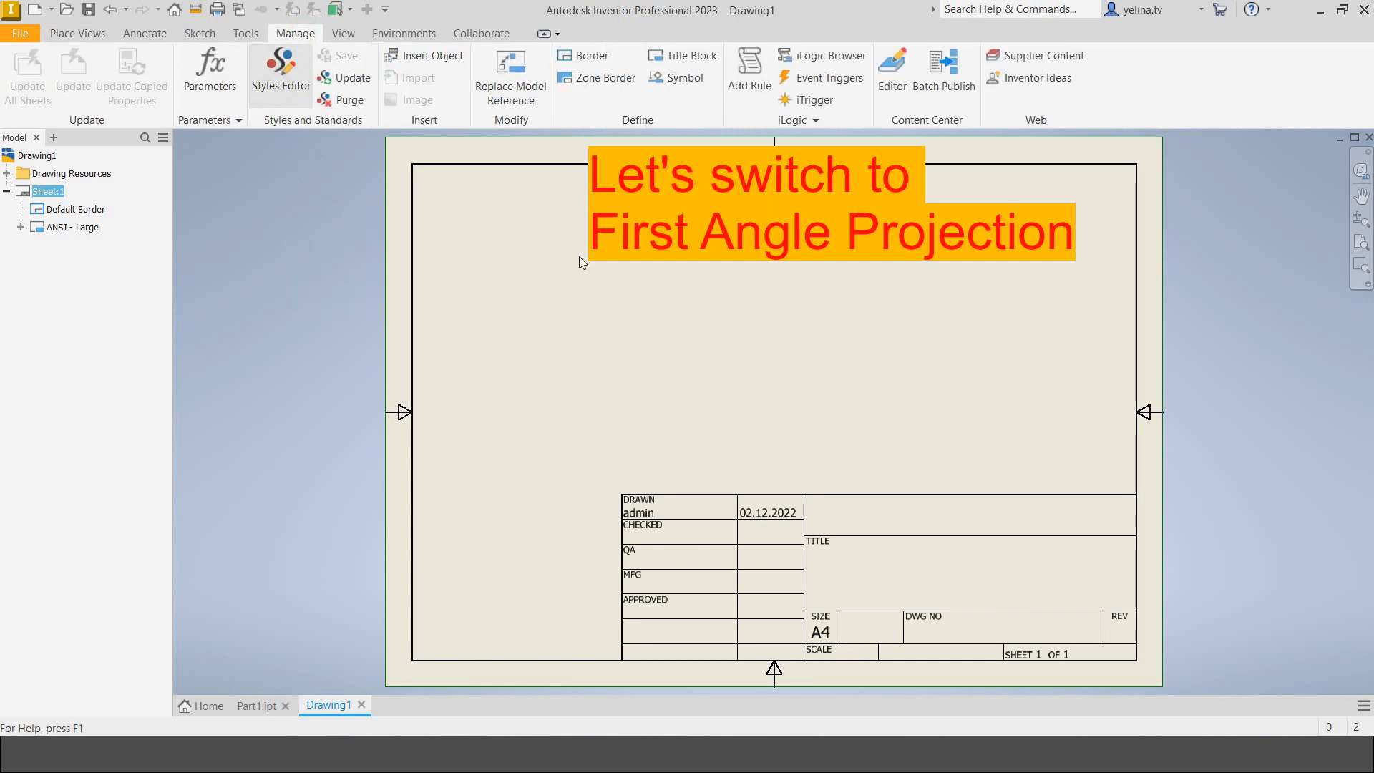
click(579, 257)
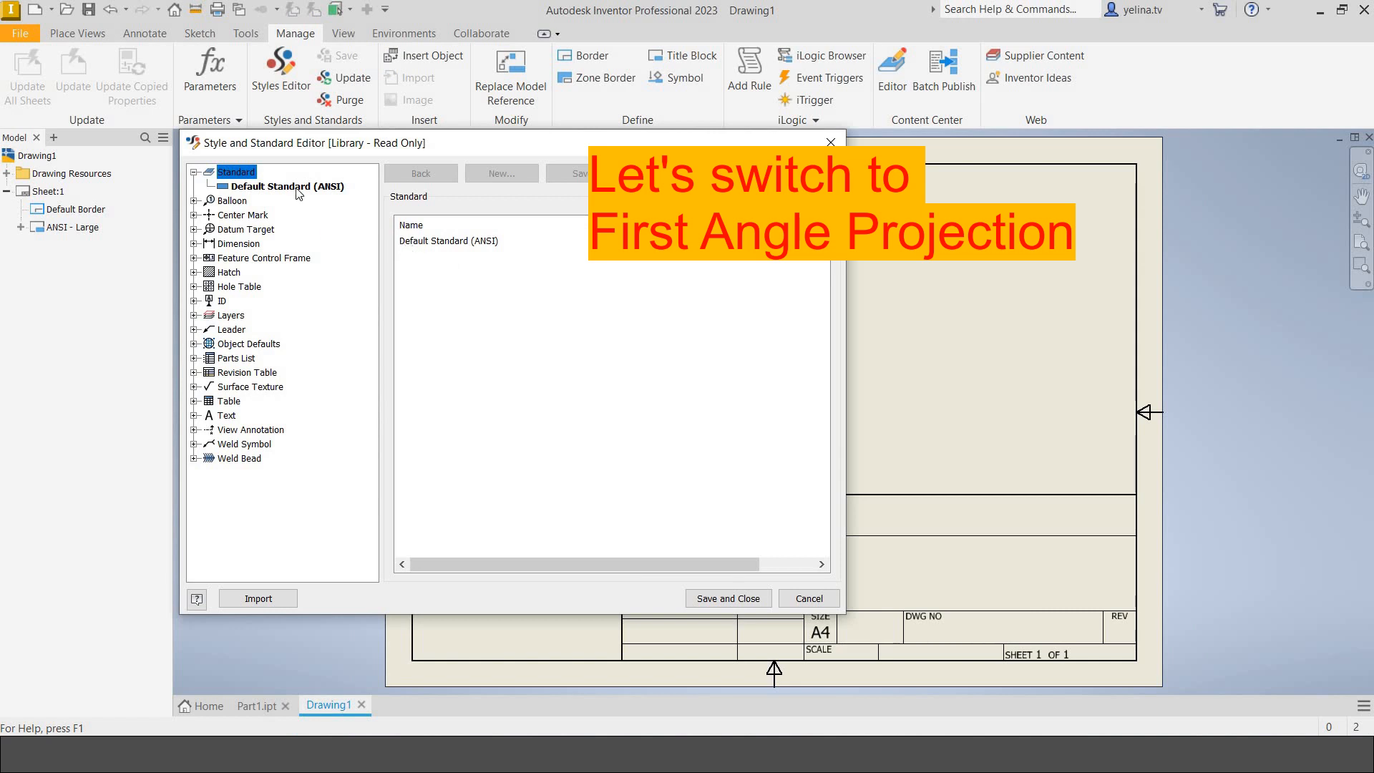
right_click(295, 186)
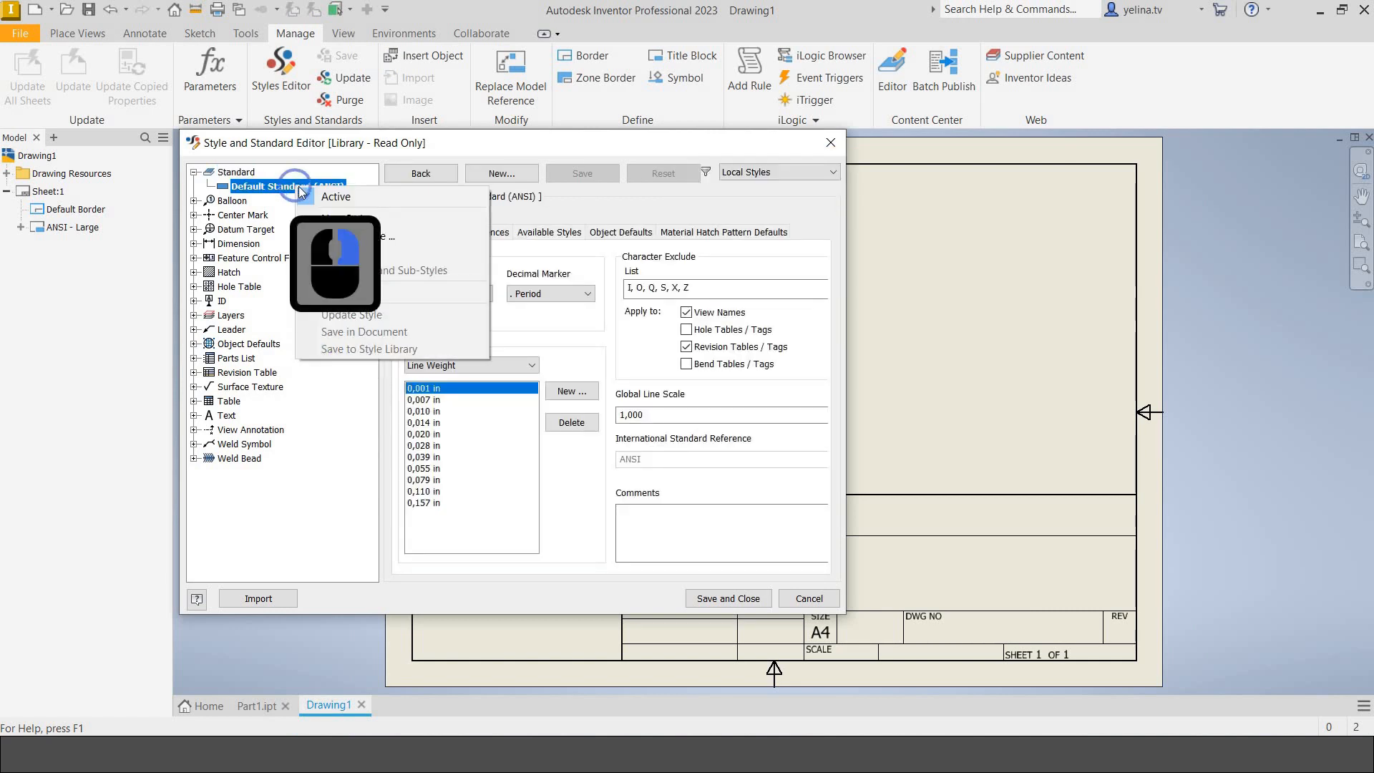
click(352, 218)
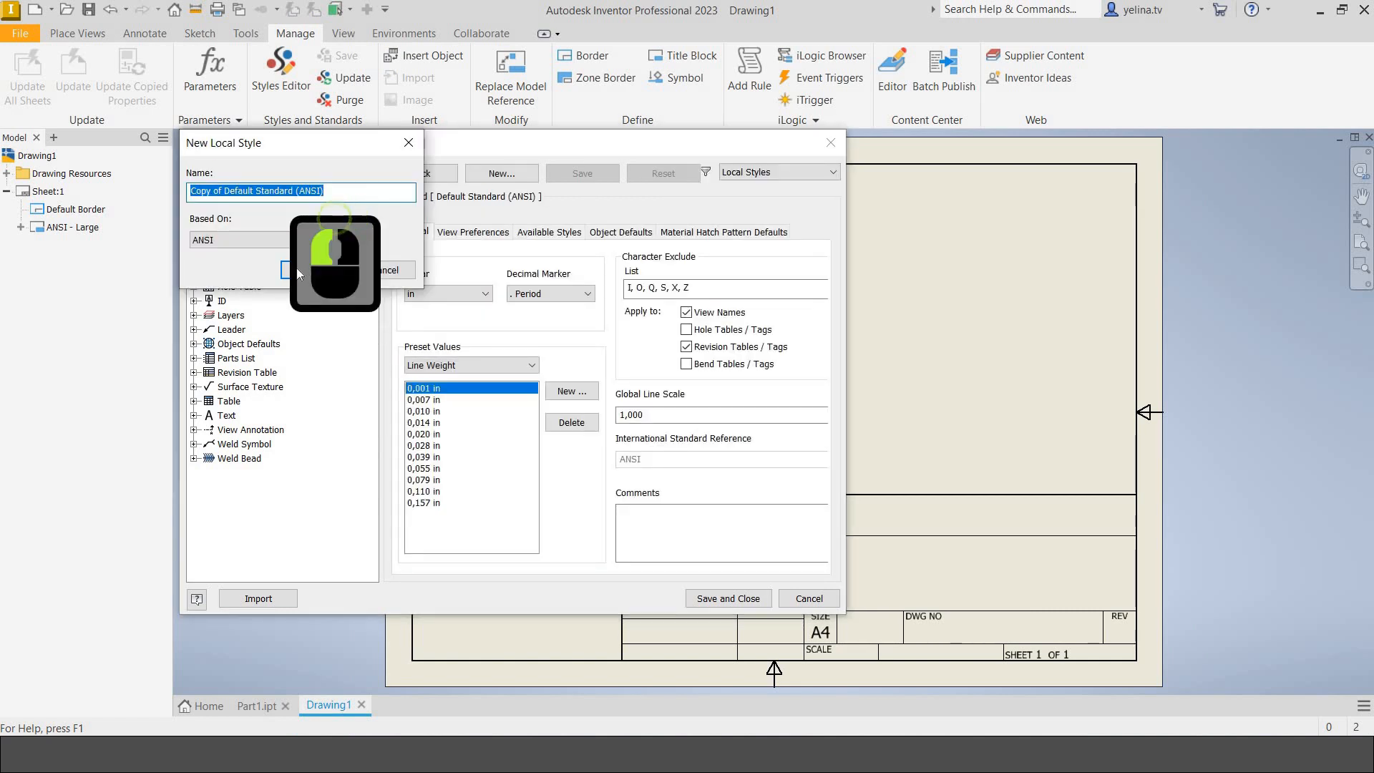
click(299, 274)
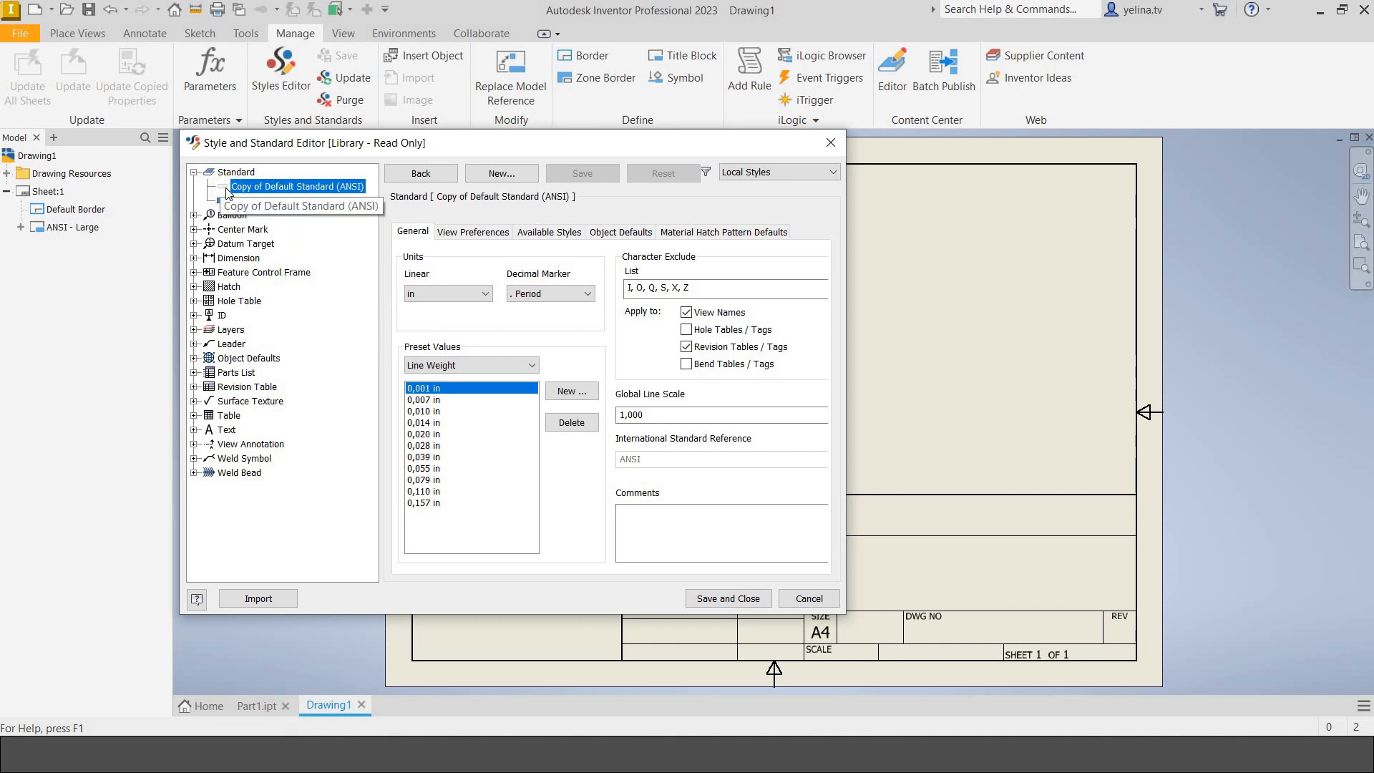
double_click(225, 187)
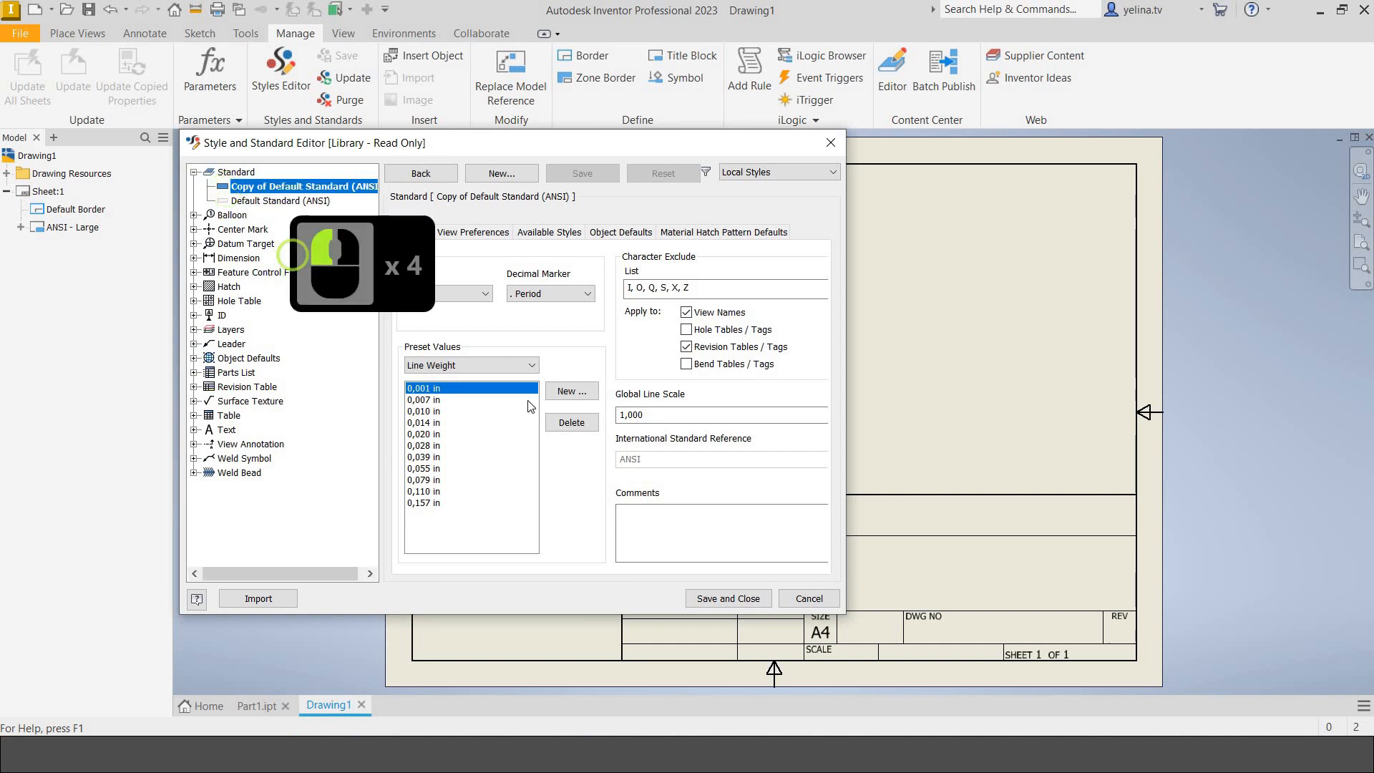
Set the copied standard's projection type to First Angle and save the style changes.
click(487, 234)
click(635, 456)
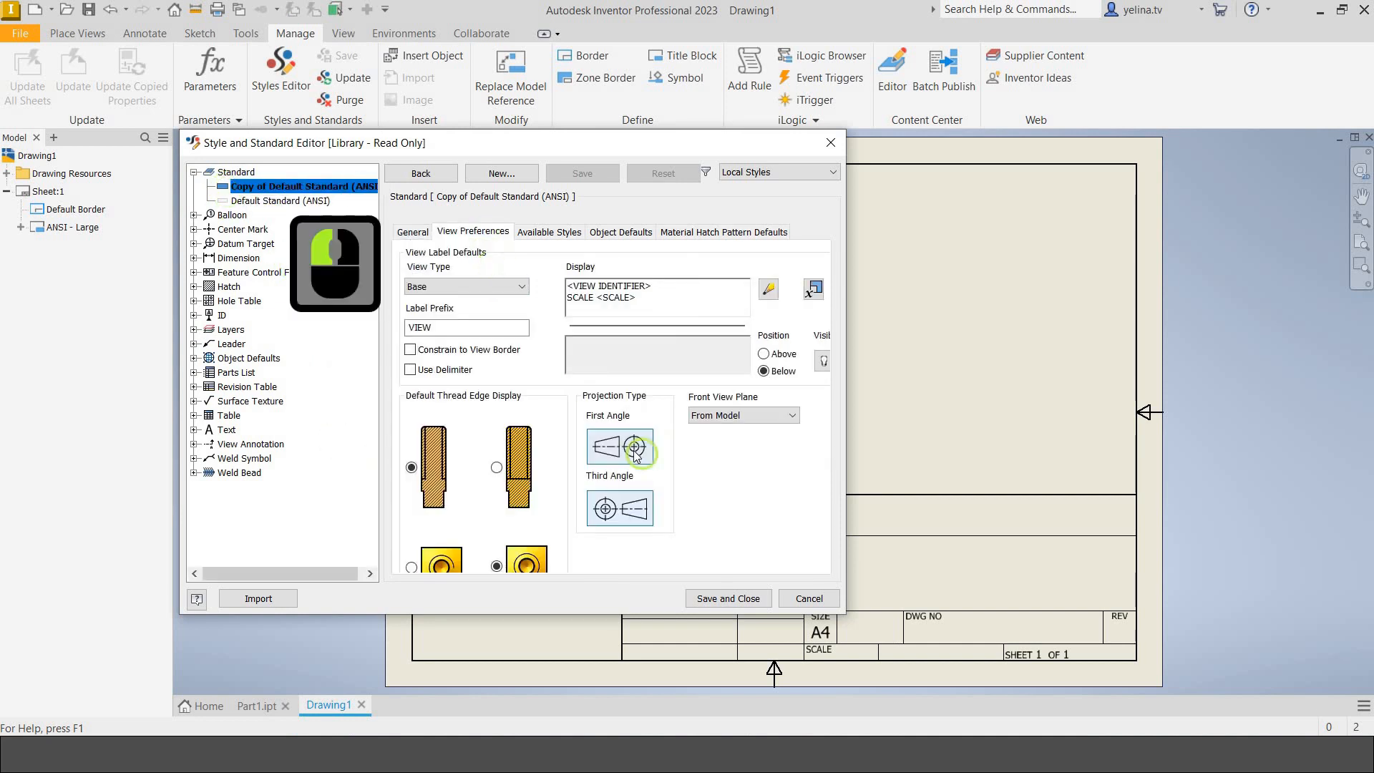
click(727, 599)
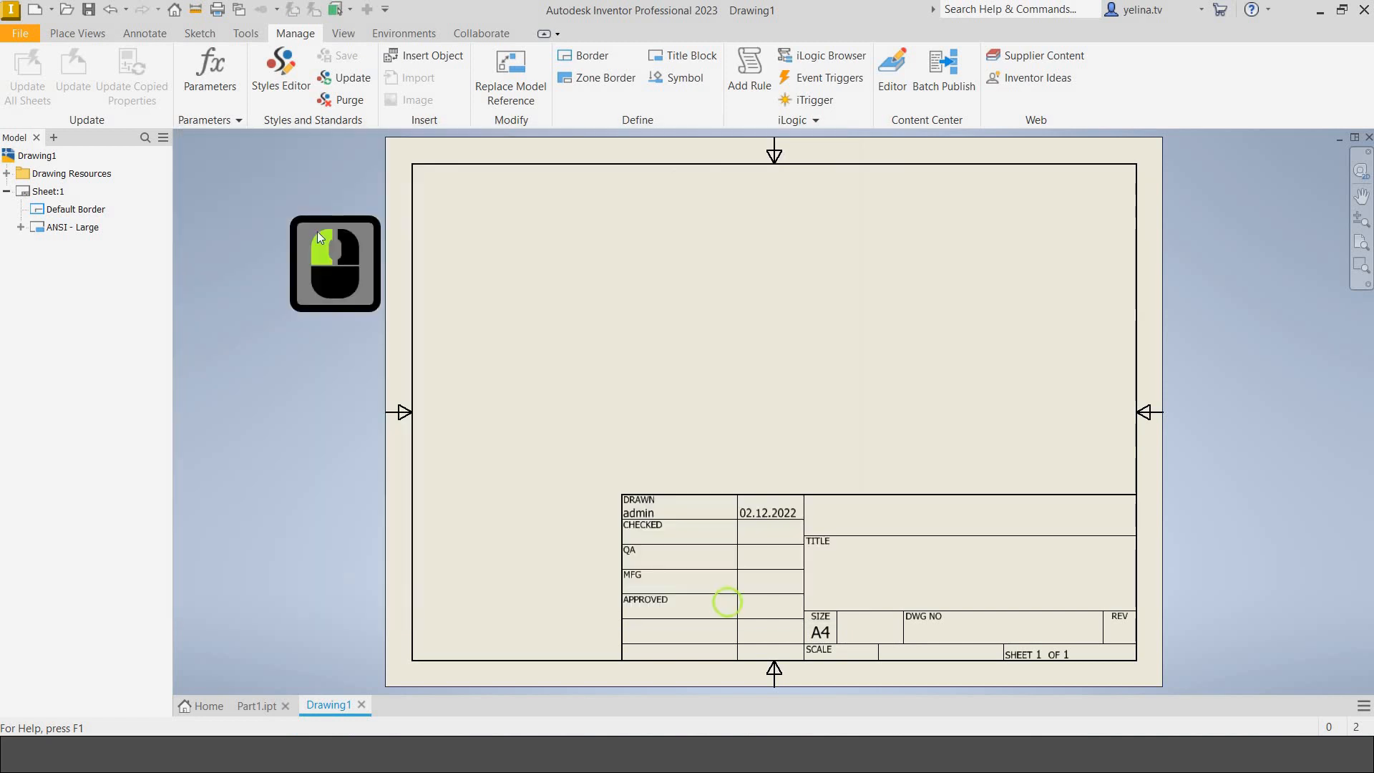
Place a front base view of Part1 in the upper middle of the sheet at a scale of 1/2.
click(97, 33)
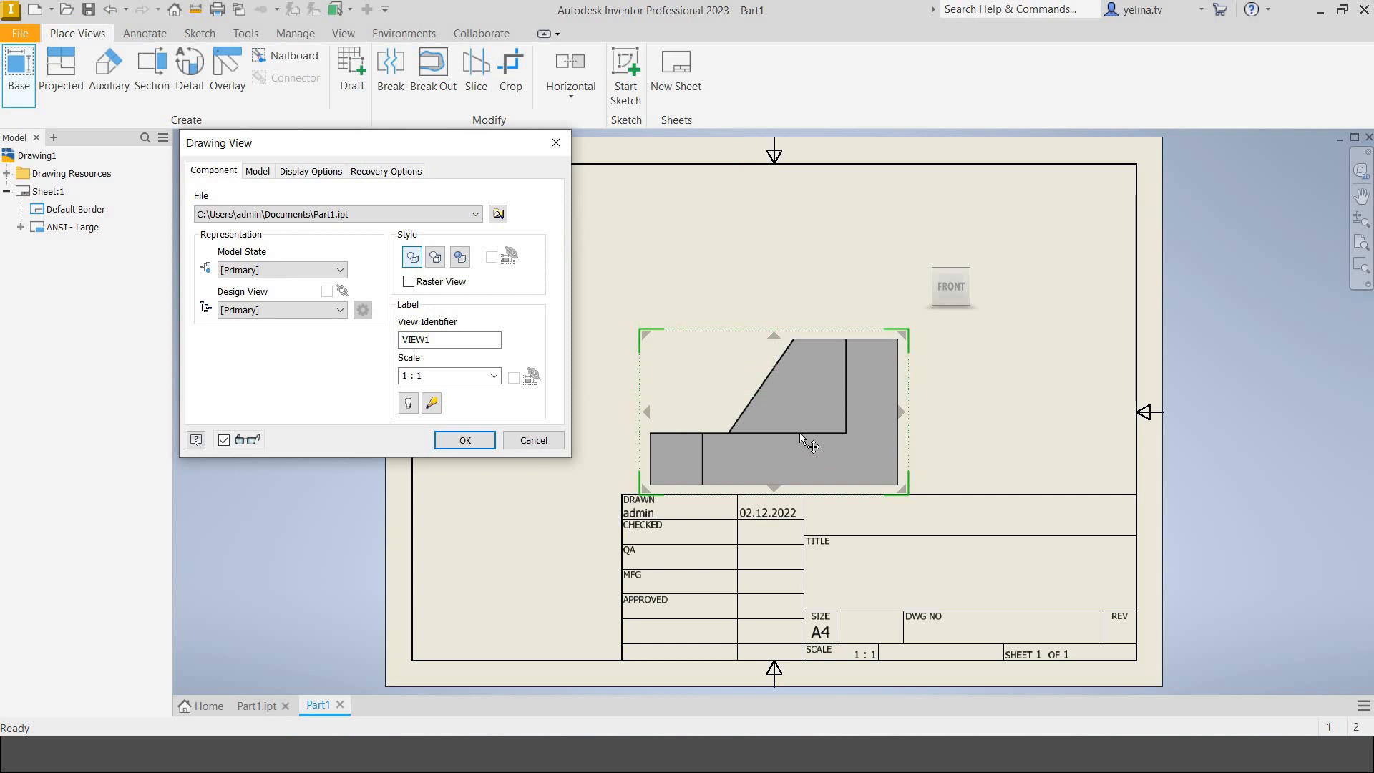
mouse_move(809, 446)
mouse_down()
mouse_move(738, 315)
mouse_move(713, 327)
mouse_up()
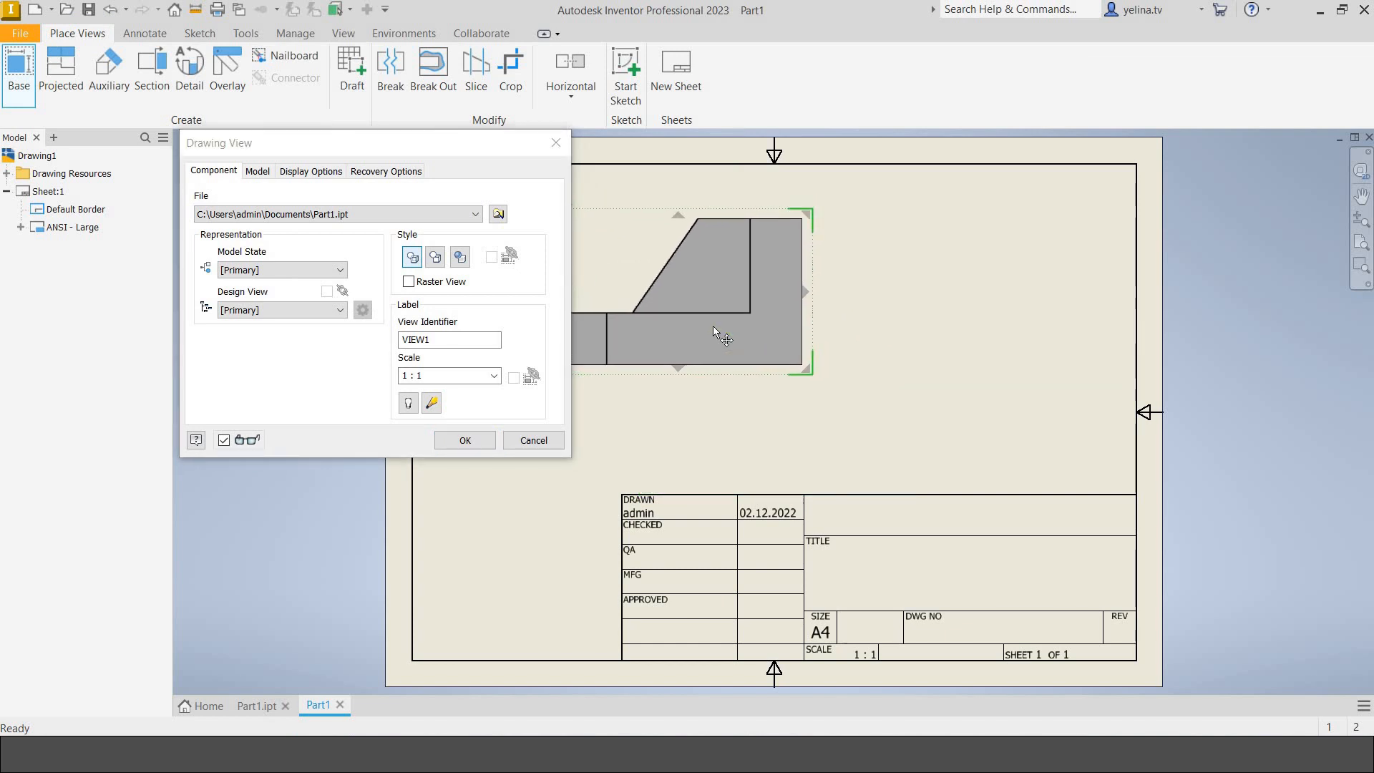
click(713, 327)
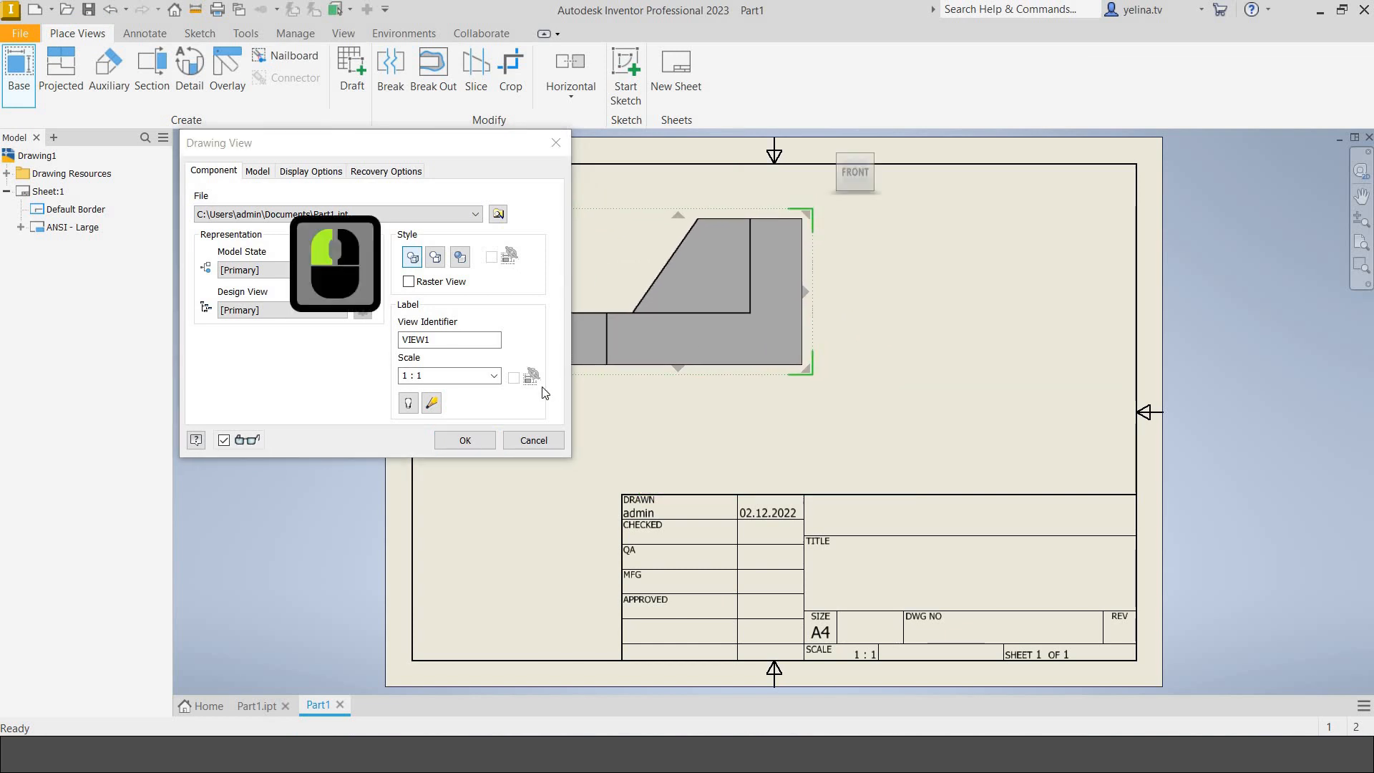
click(494, 377)
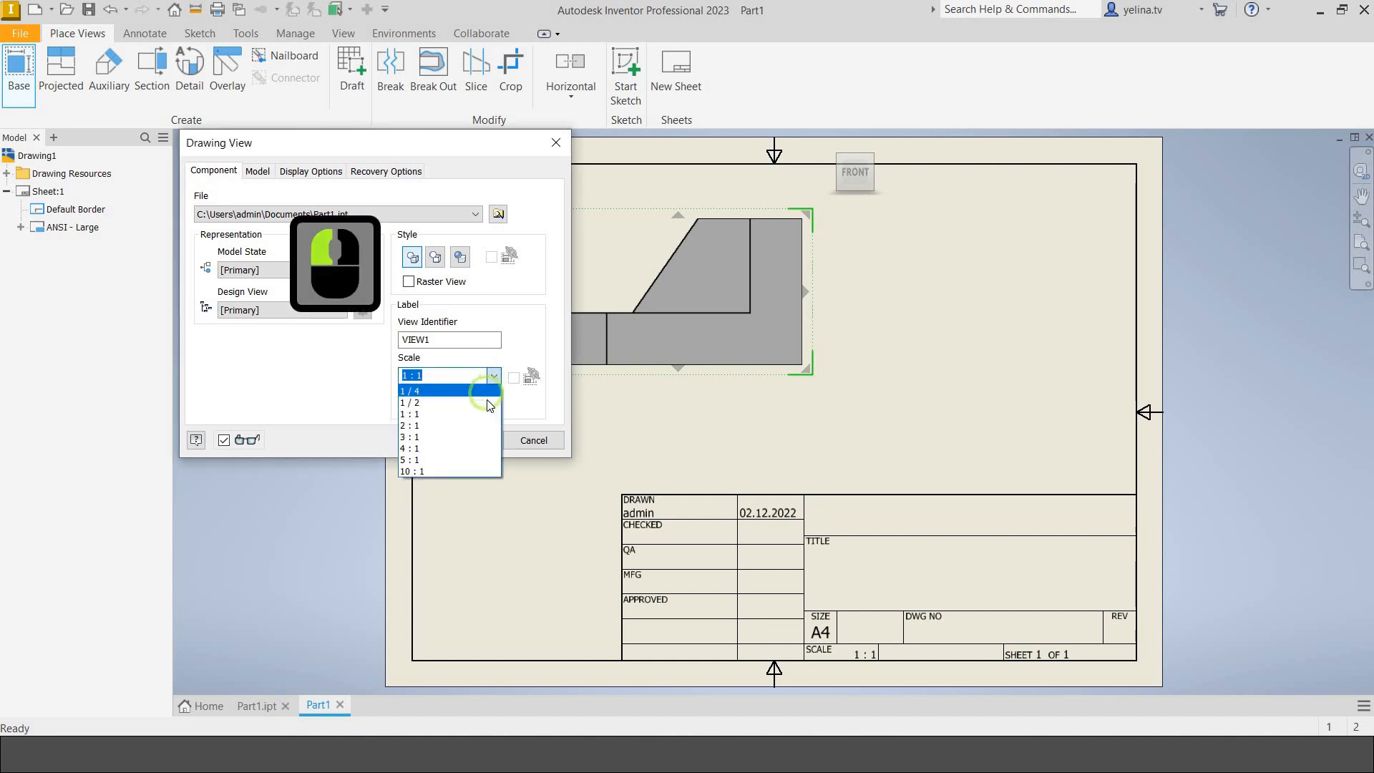
click(458, 401)
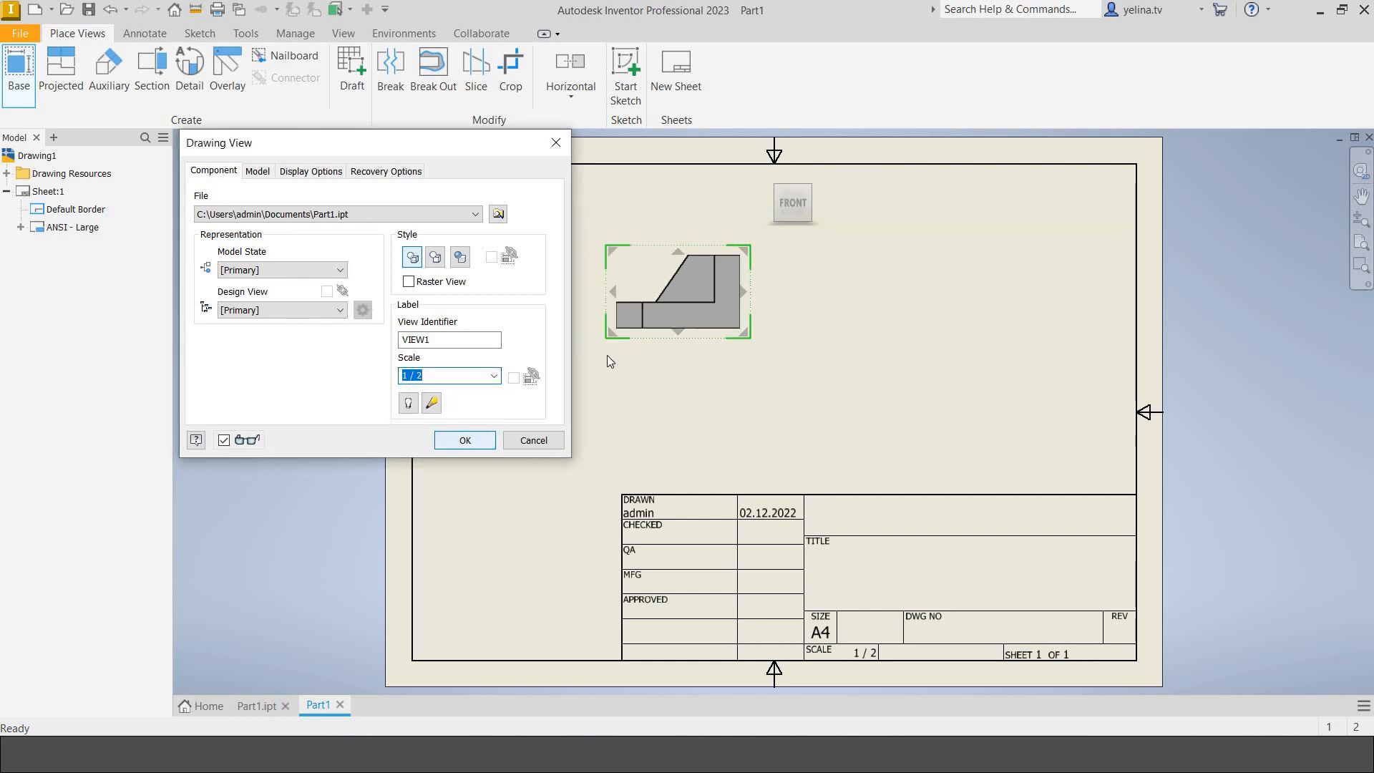
click(465, 440)
click(685, 329)
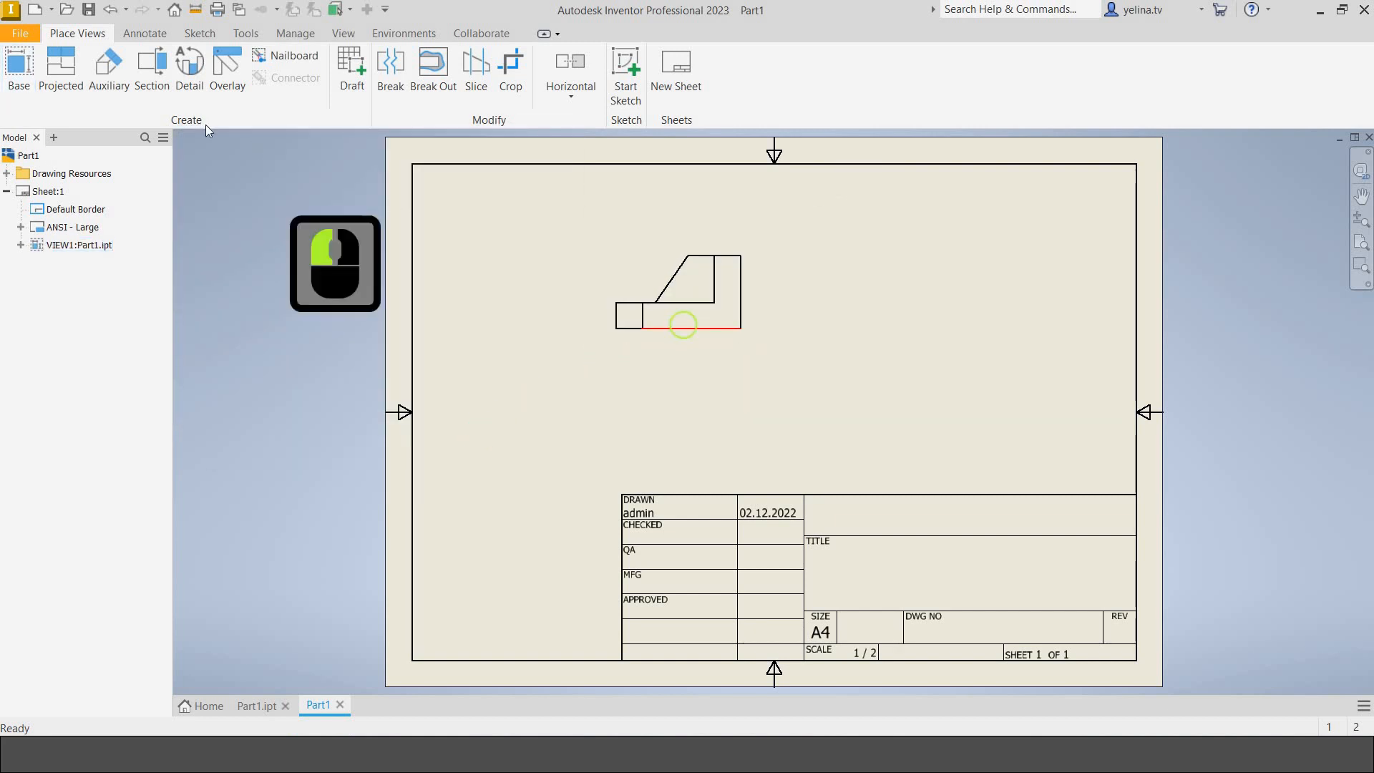
Project a top view below the front view and an isometric view to the right of them.
click(50, 82)
click(723, 335)
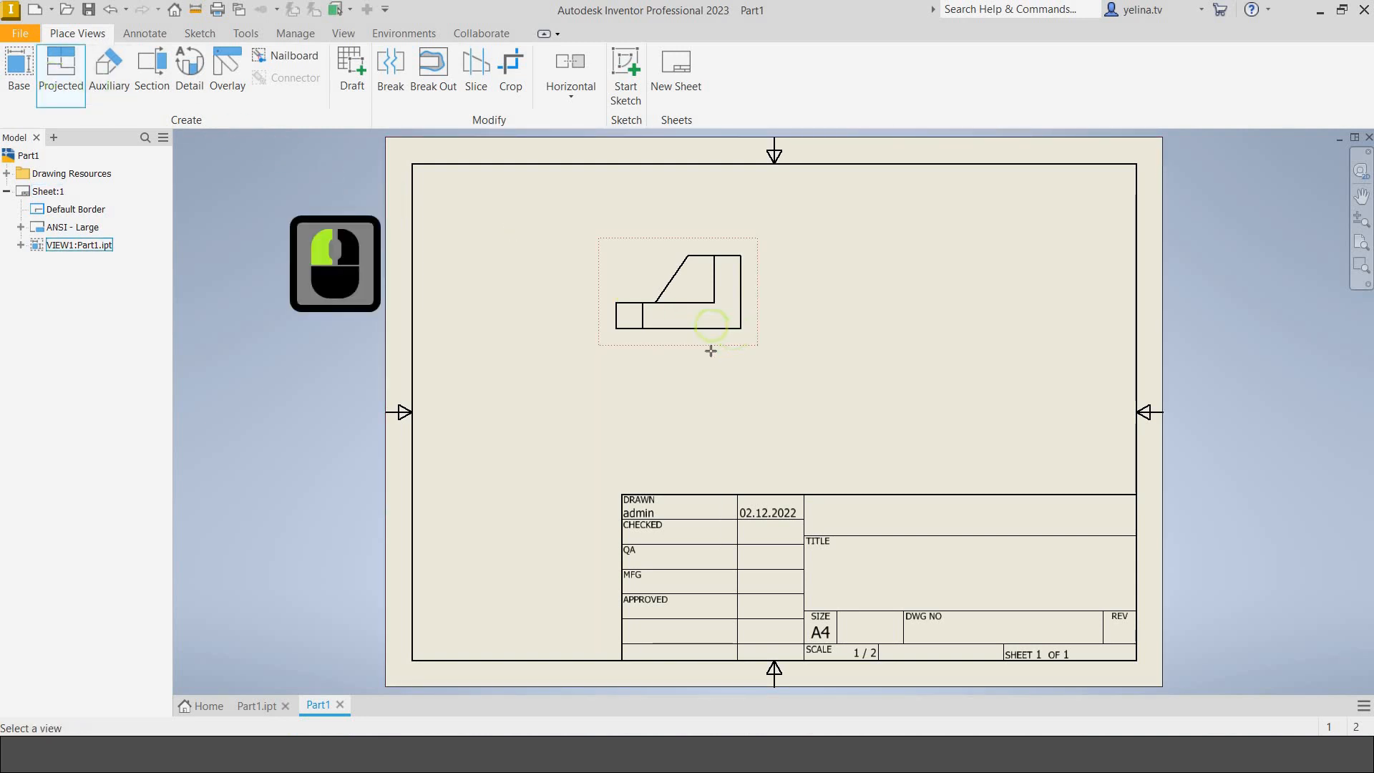
click(711, 378)
click(714, 394)
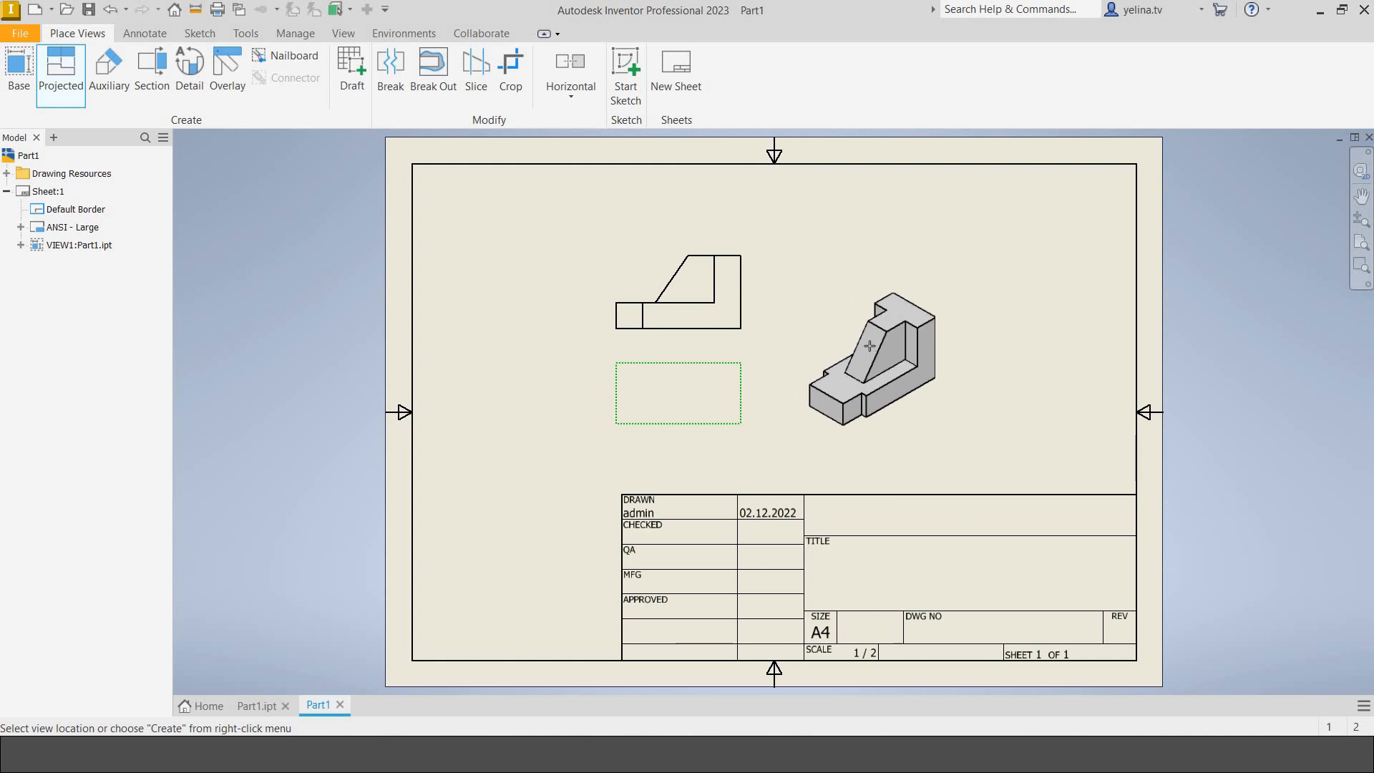
click(870, 346)
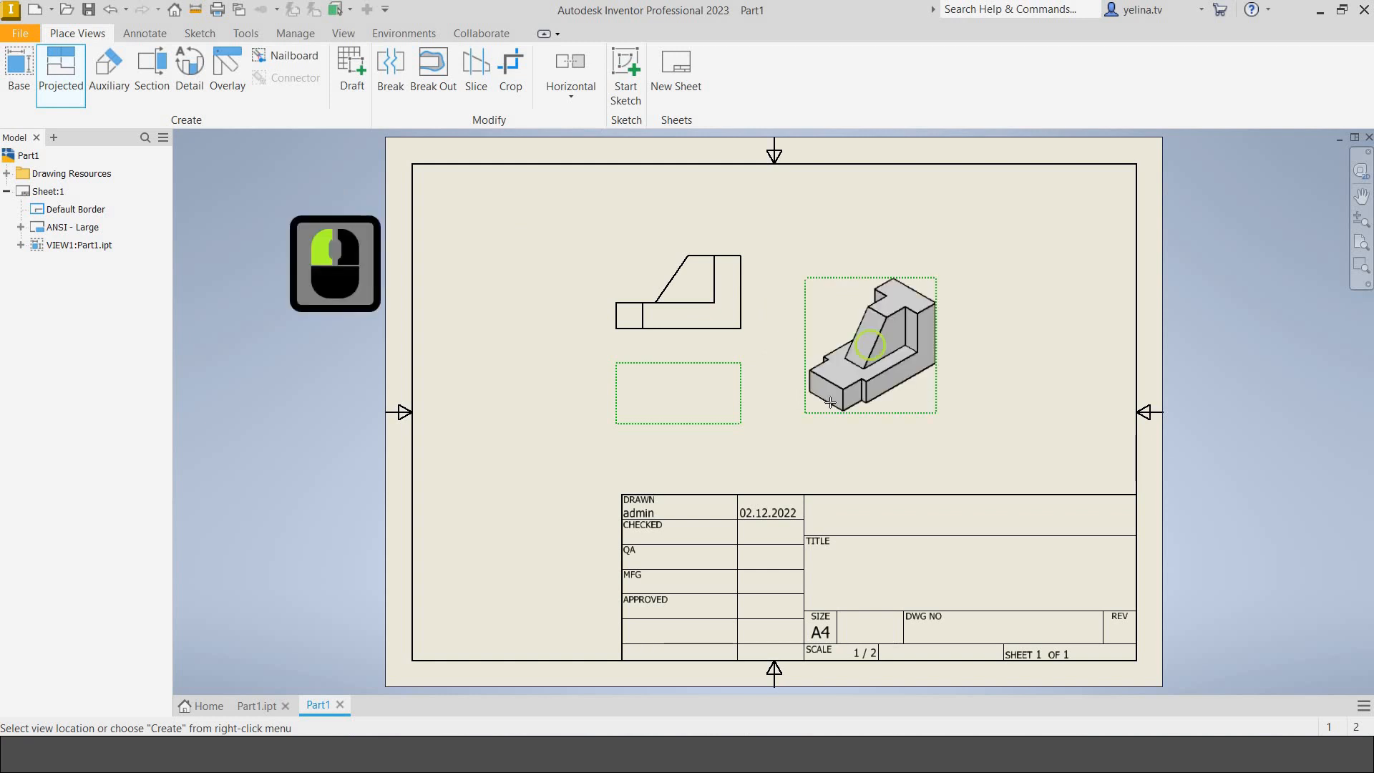
right_click(851, 350)
click(910, 350)
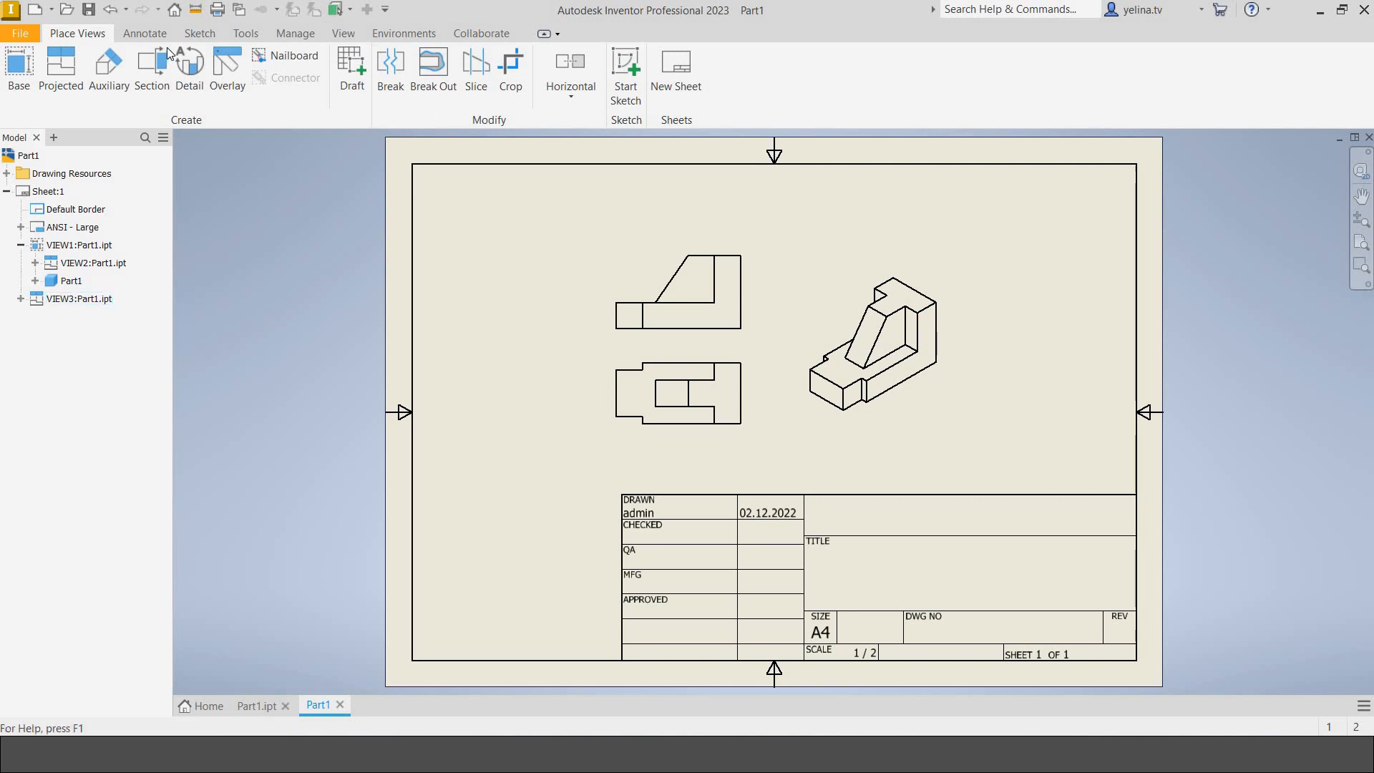
Set the Default (ANSI) dimension style to millimetres without linear trailing zeros, and save the style changes.
click(289, 33)
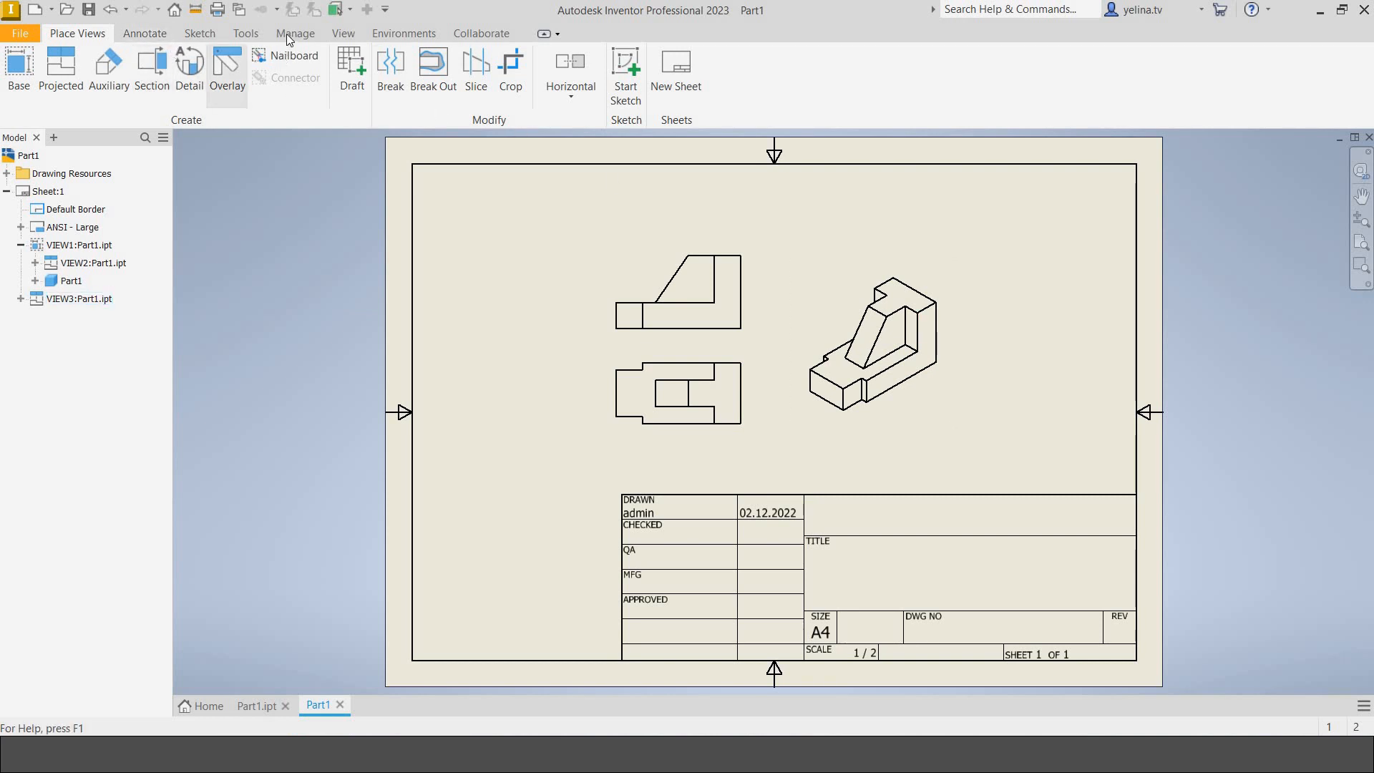
click(299, 92)
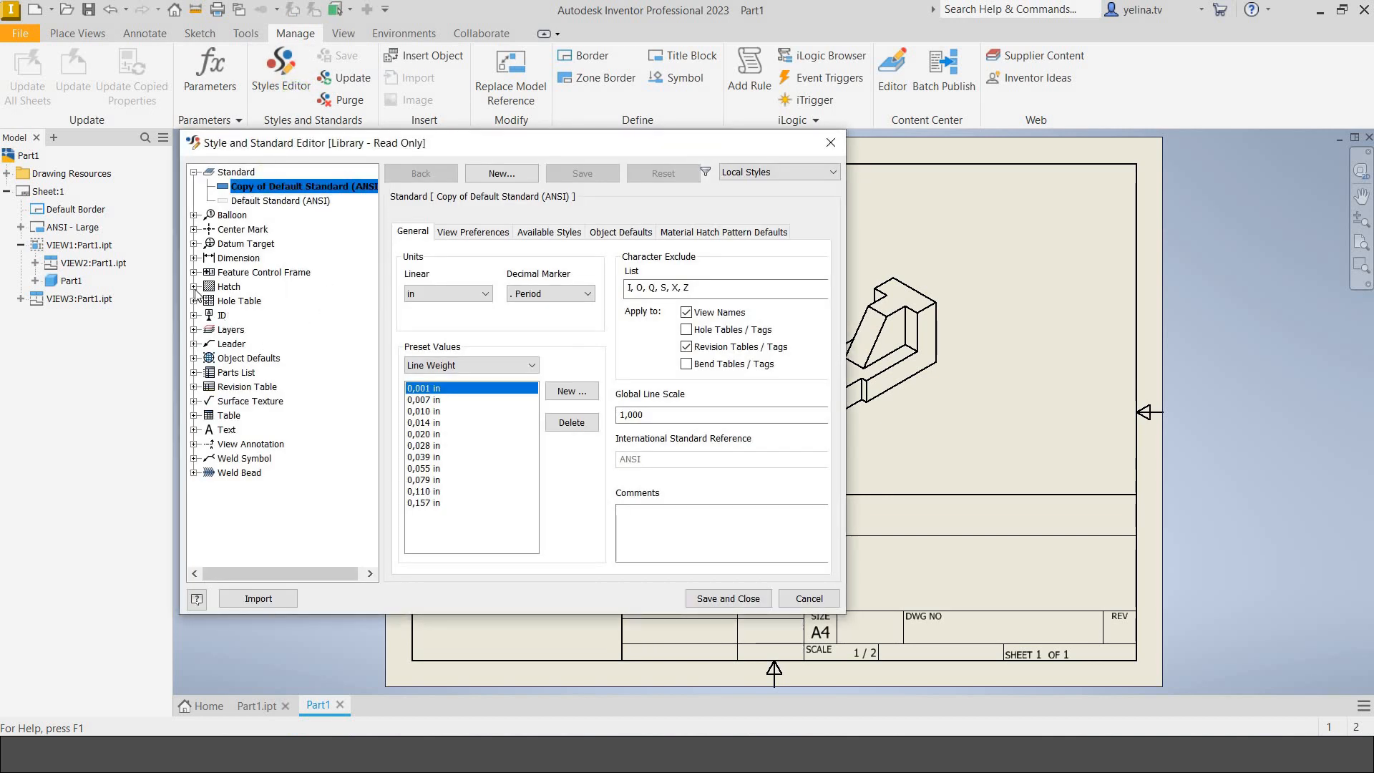
click(194, 258)
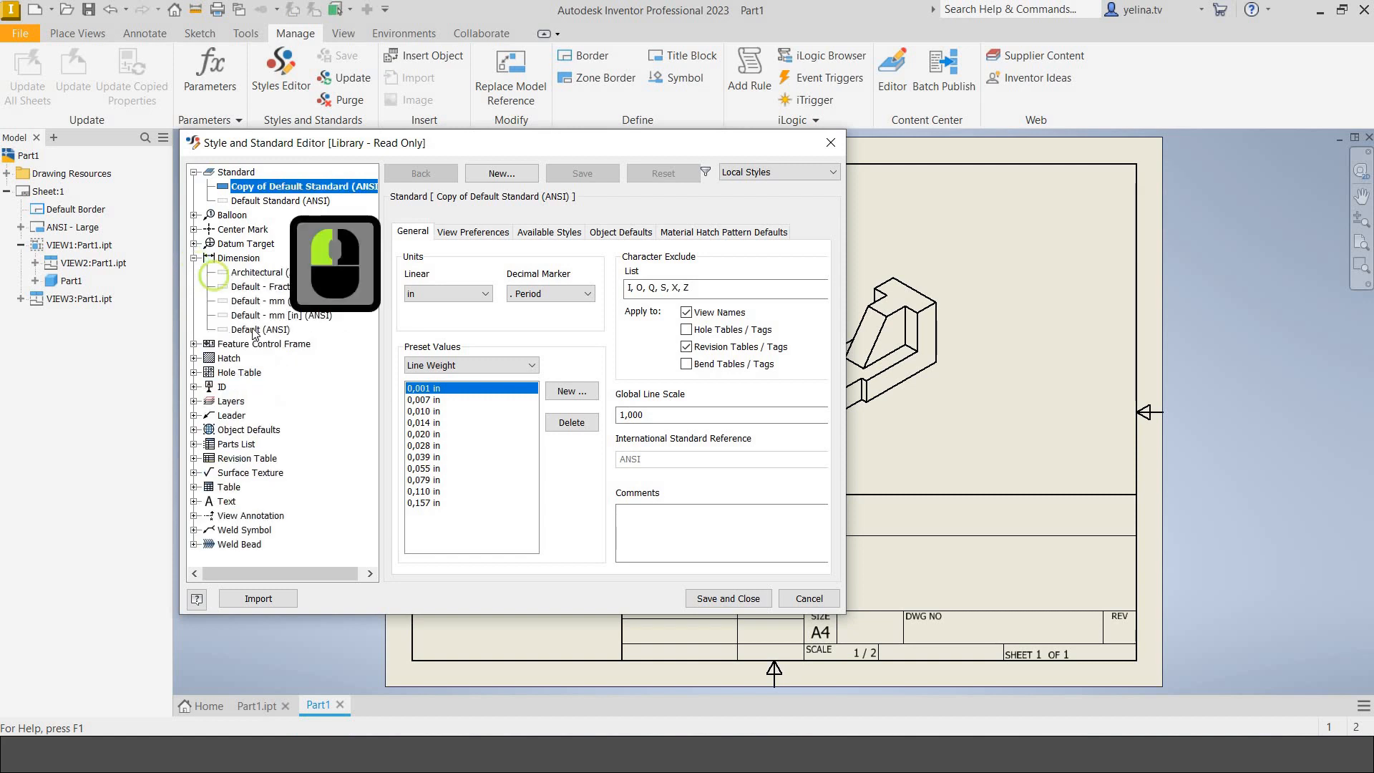
click(254, 330)
click(520, 298)
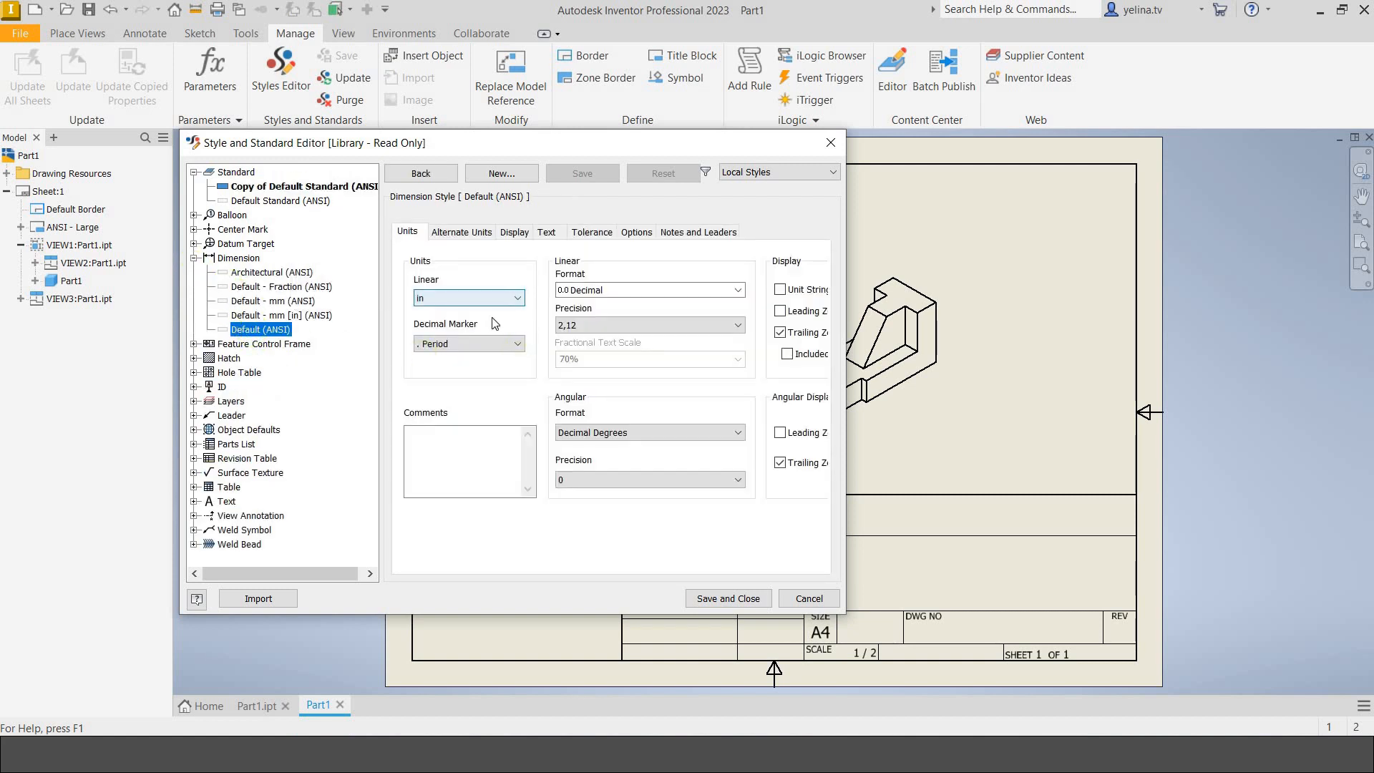
click(491, 319)
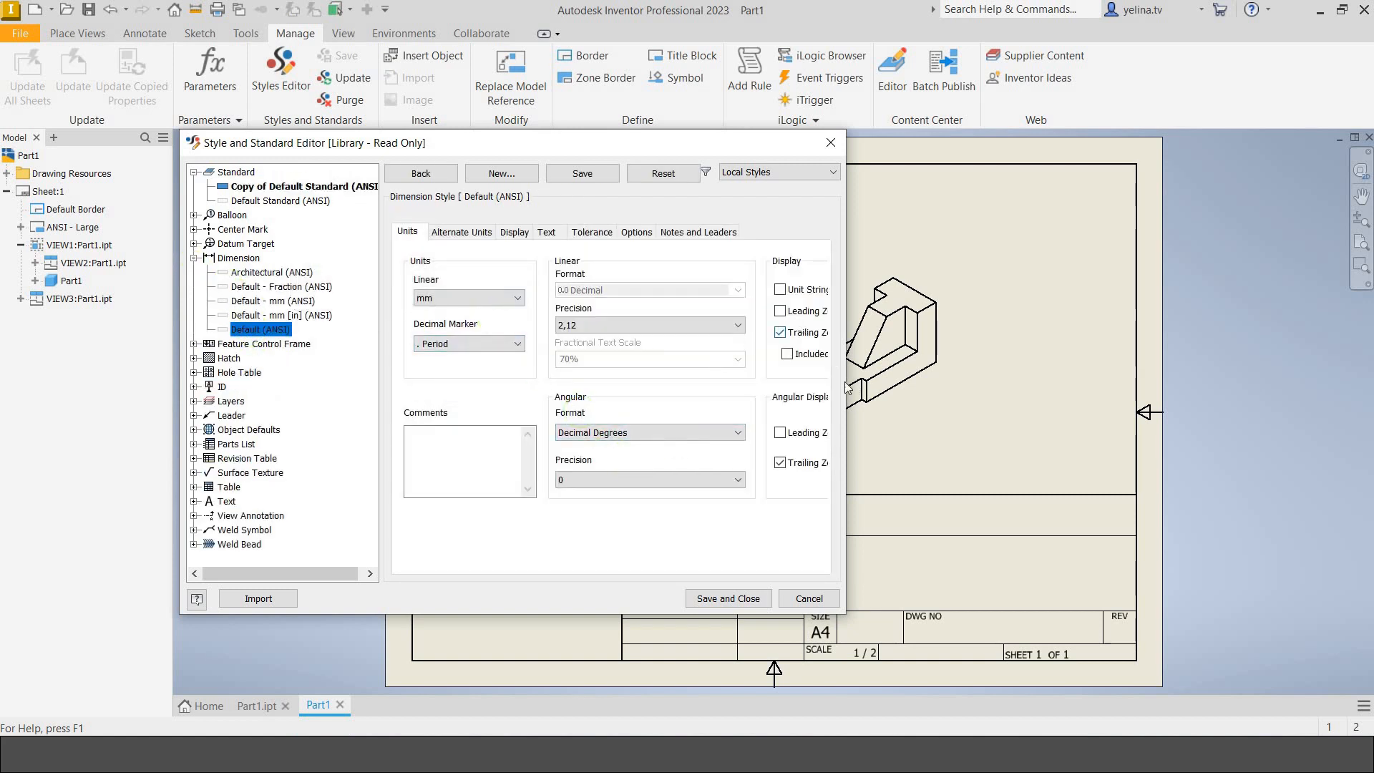
drag(846, 383, 991, 375)
click(824, 333)
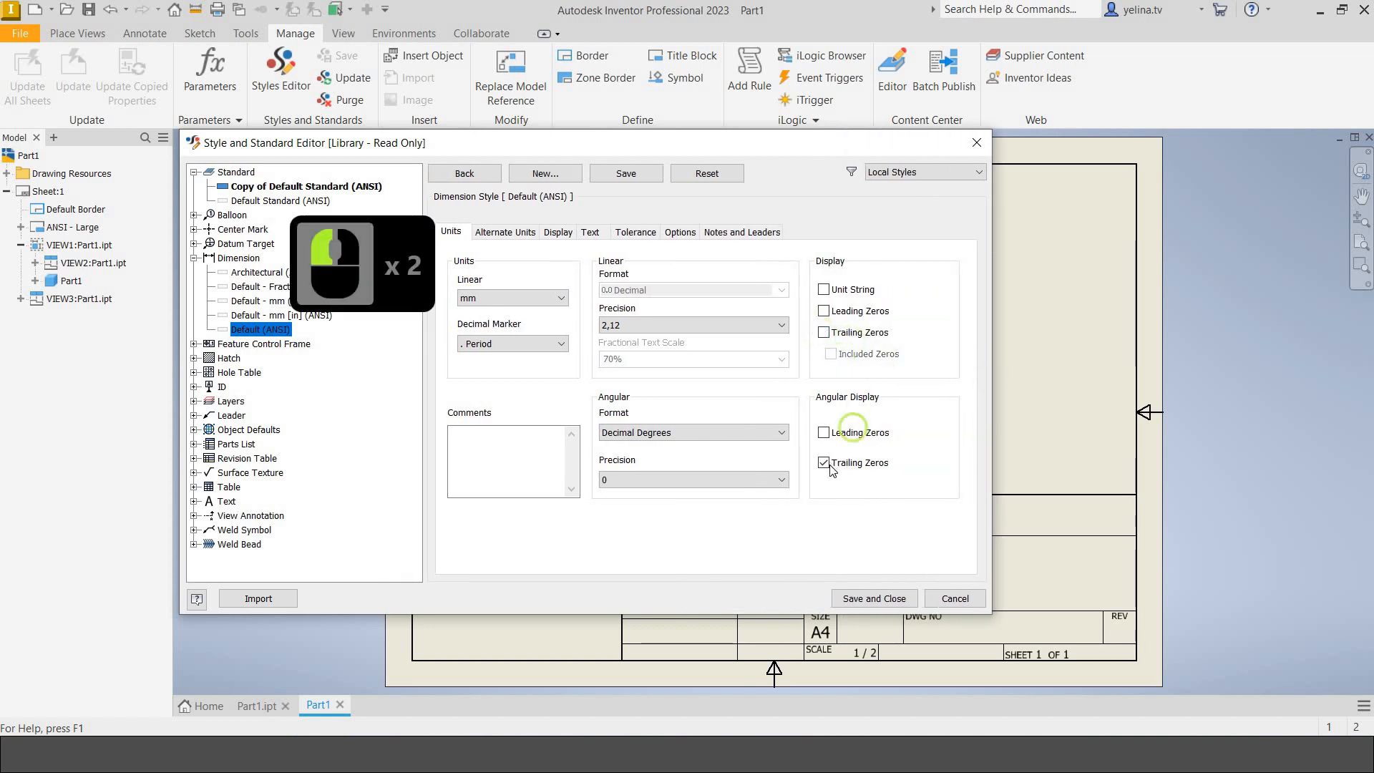
click(872, 598)
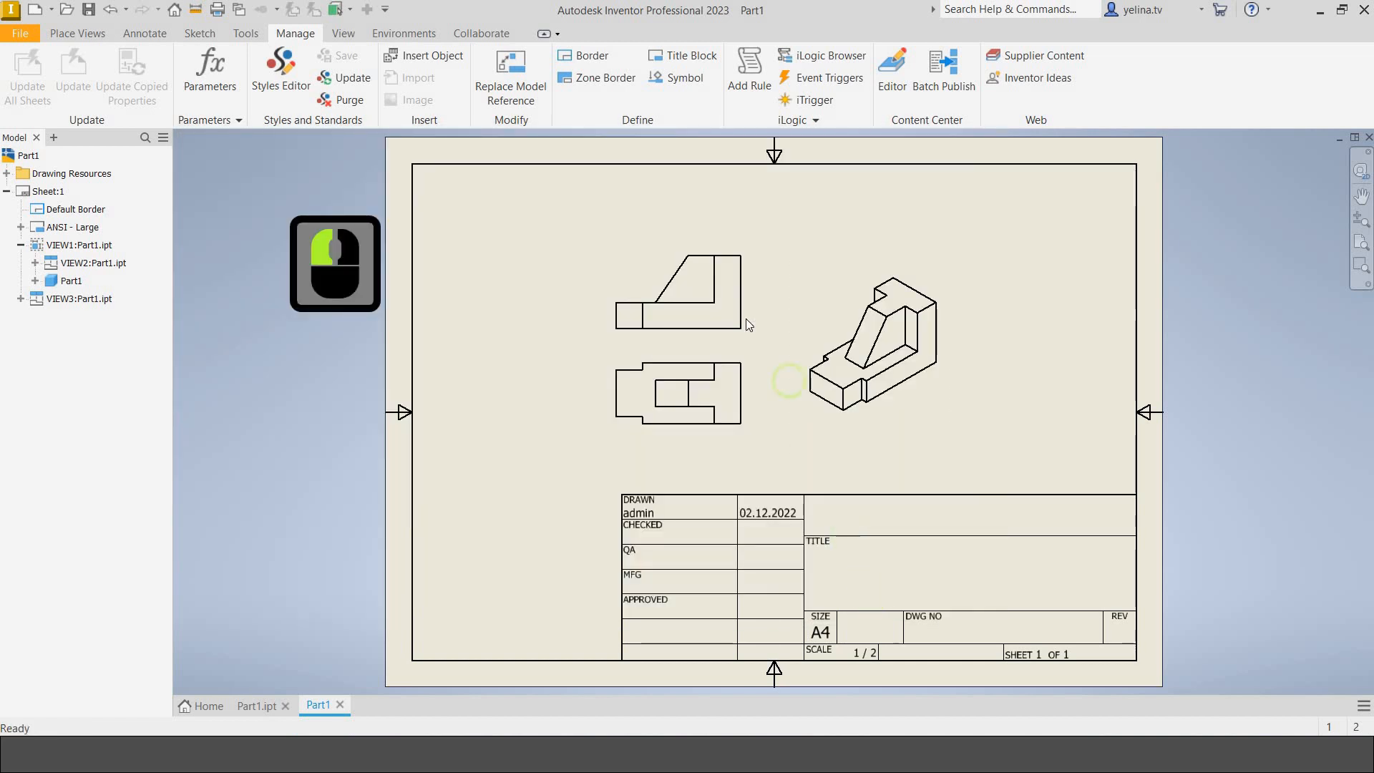
Move the front view higher on the sheet and dimension the top view's right edge, disabling dimension editing on creation.
mouse_move(753, 322)
mouse_down()
mouse_move(754, 278)
mouse_move(753, 302)
mouse_move(792, 287)
mouse_up()
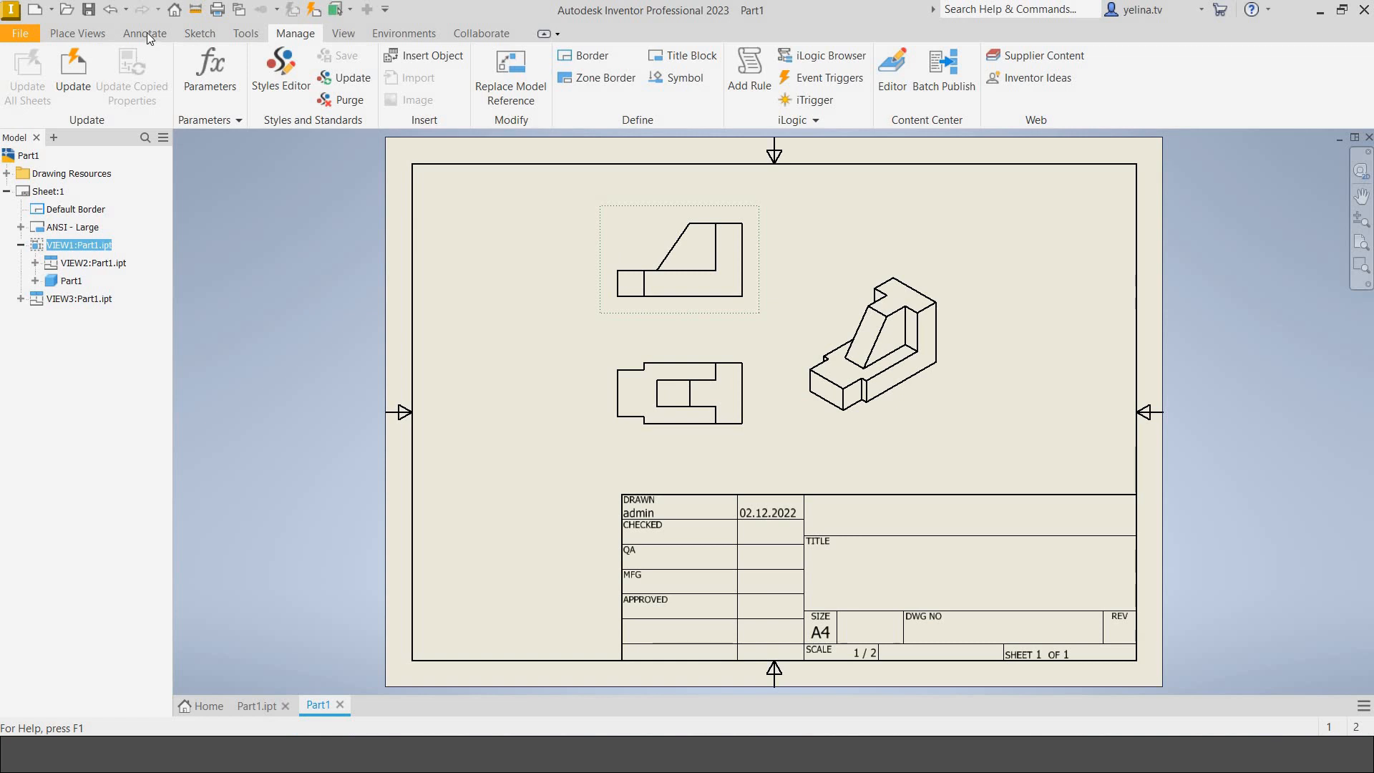
click(146, 33)
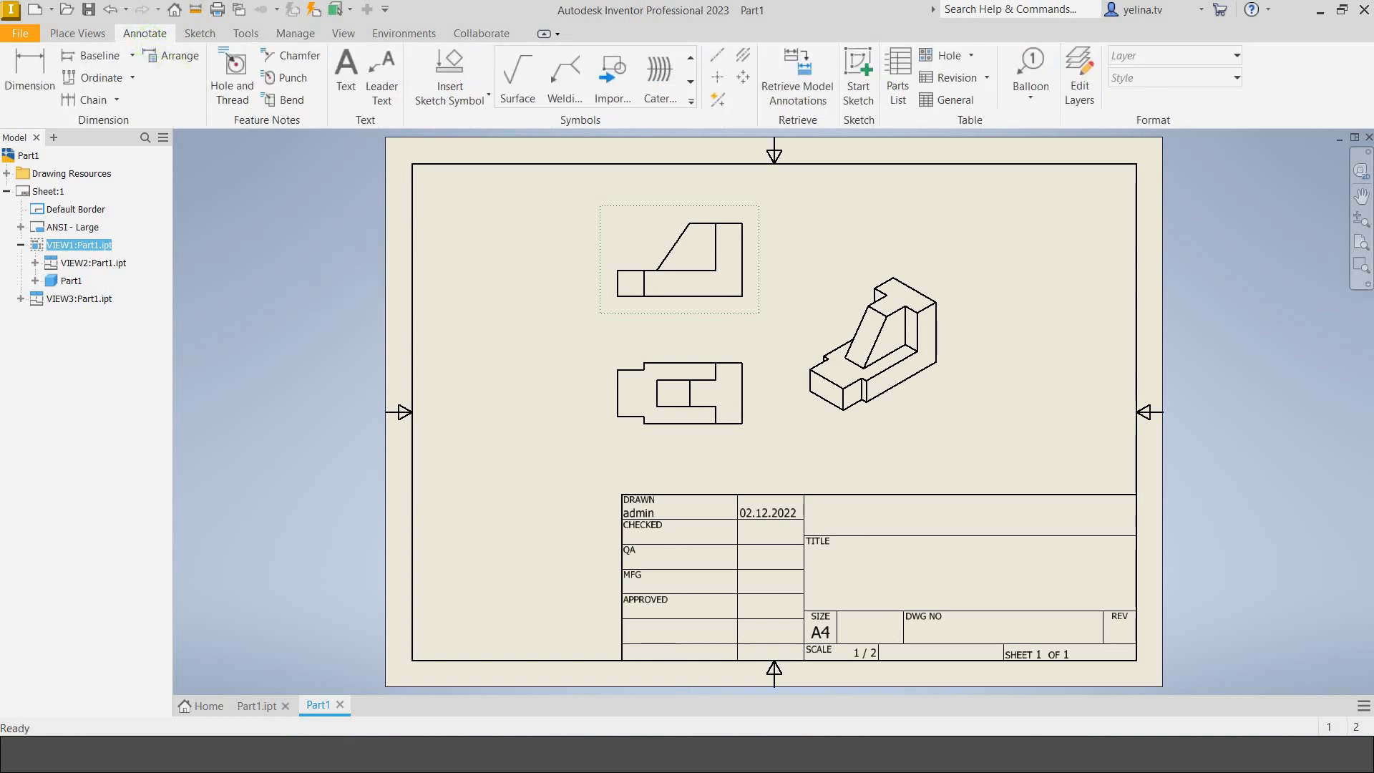
click(32, 69)
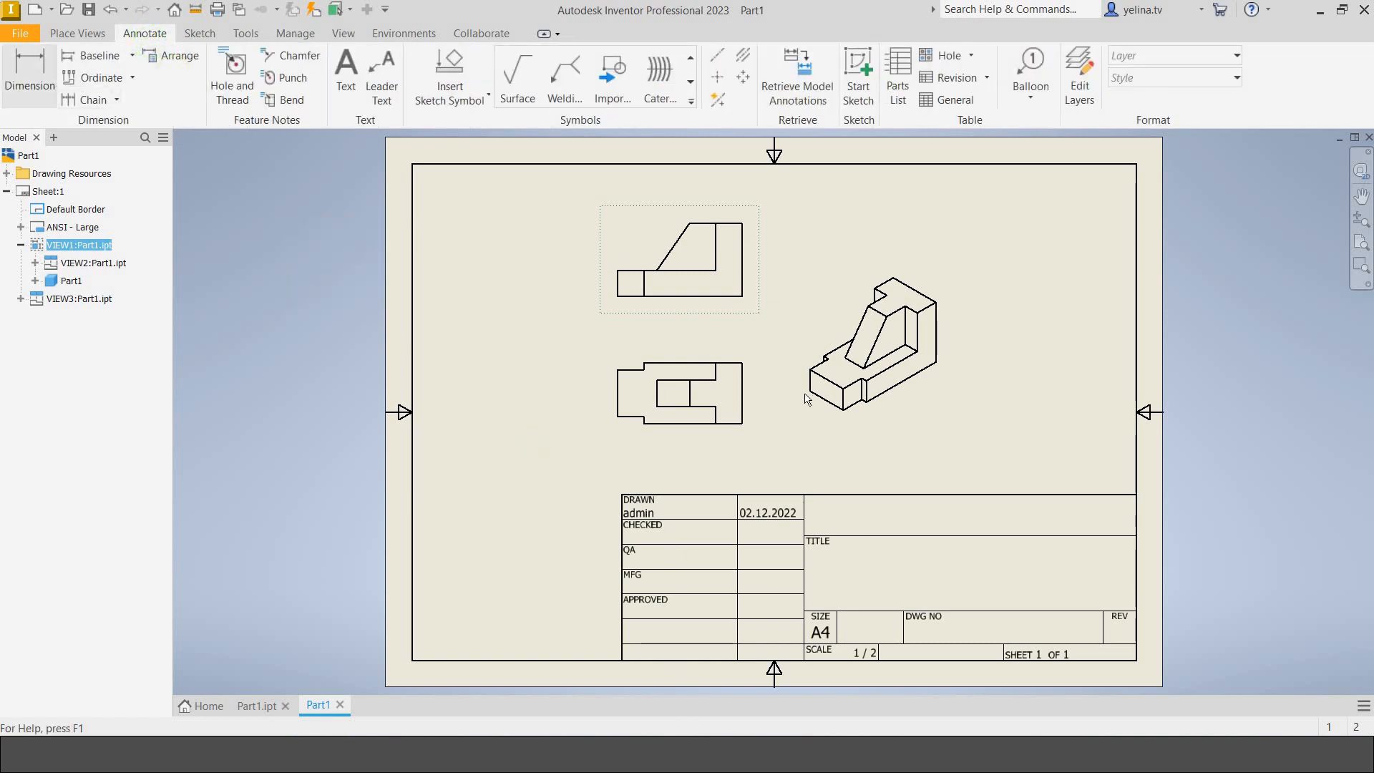
click(744, 414)
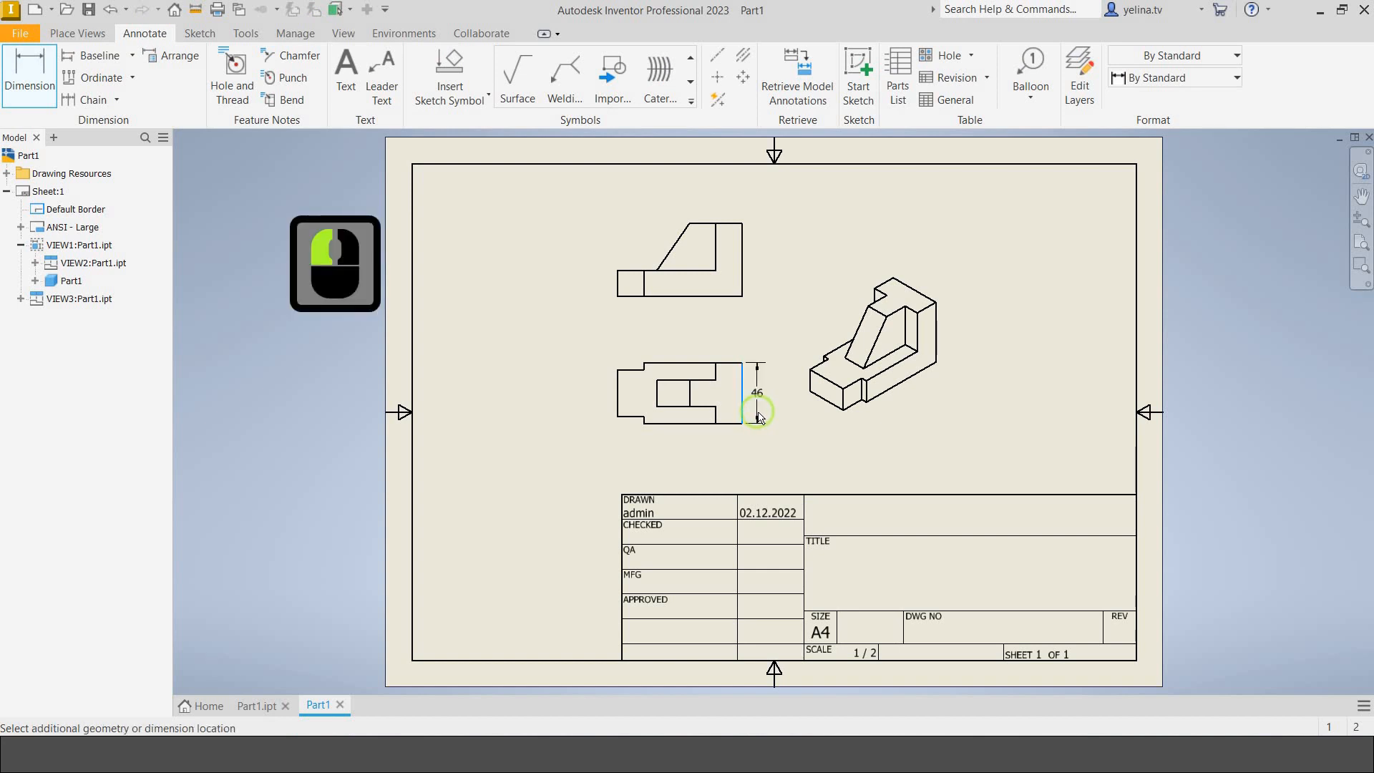
click(758, 415)
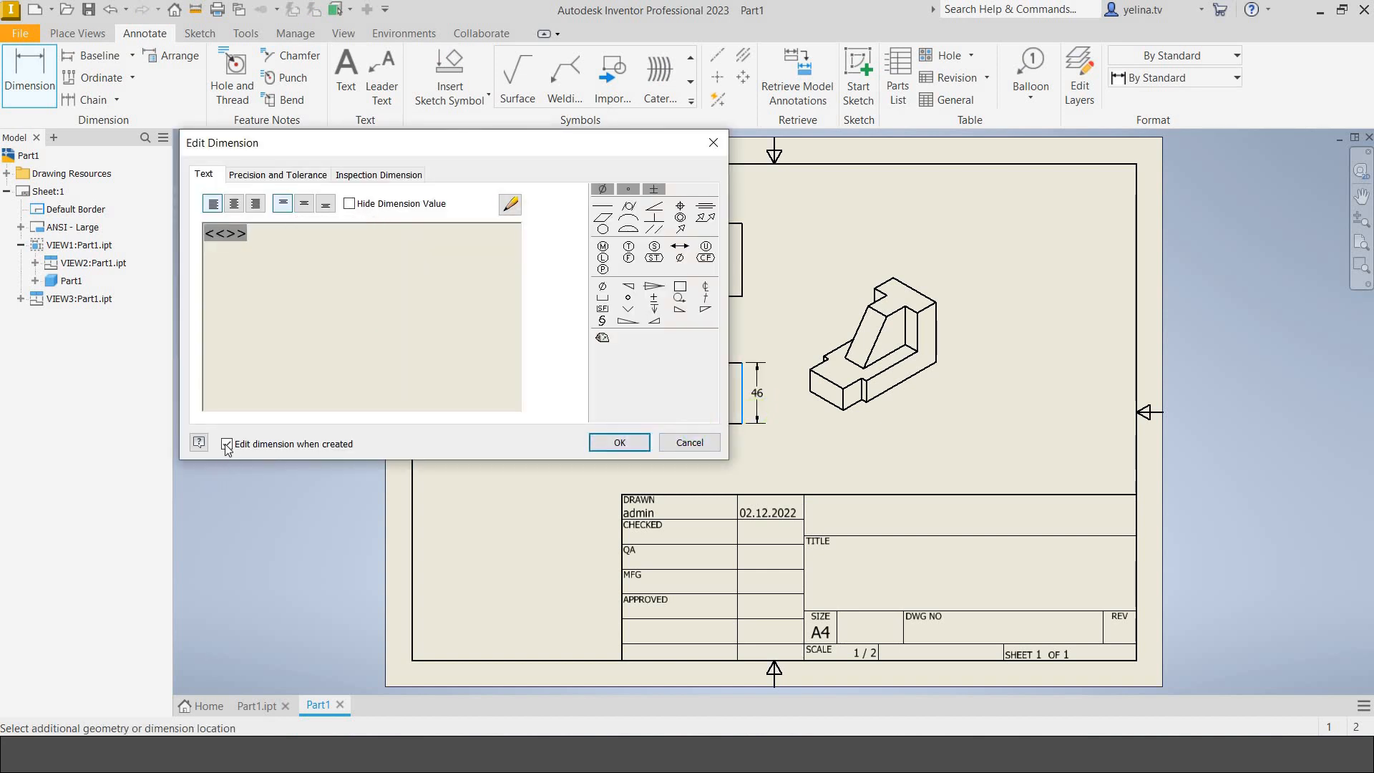
click(614, 445)
click(617, 443)
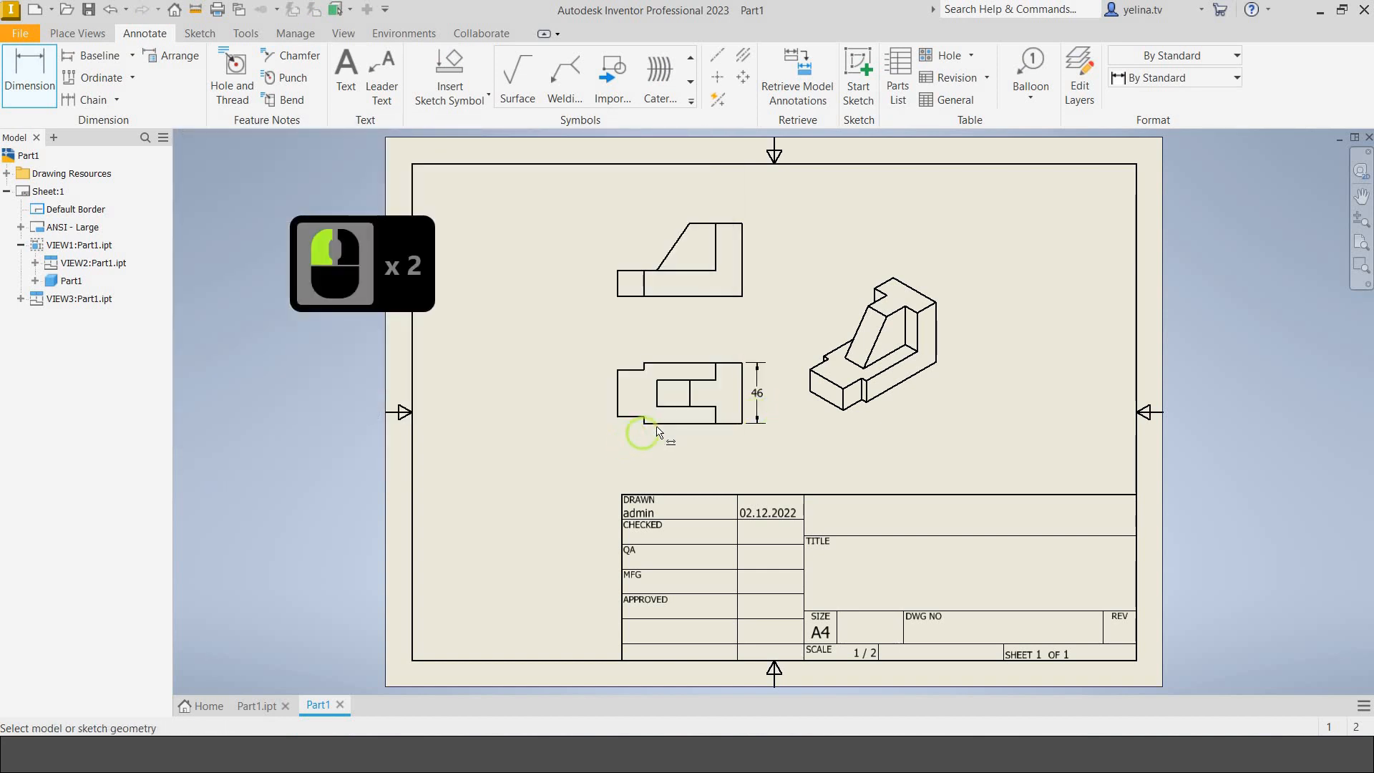
Dimension the length of the top view's wide section, from the notch shoulder to the right edge, below the view.
click(744, 429)
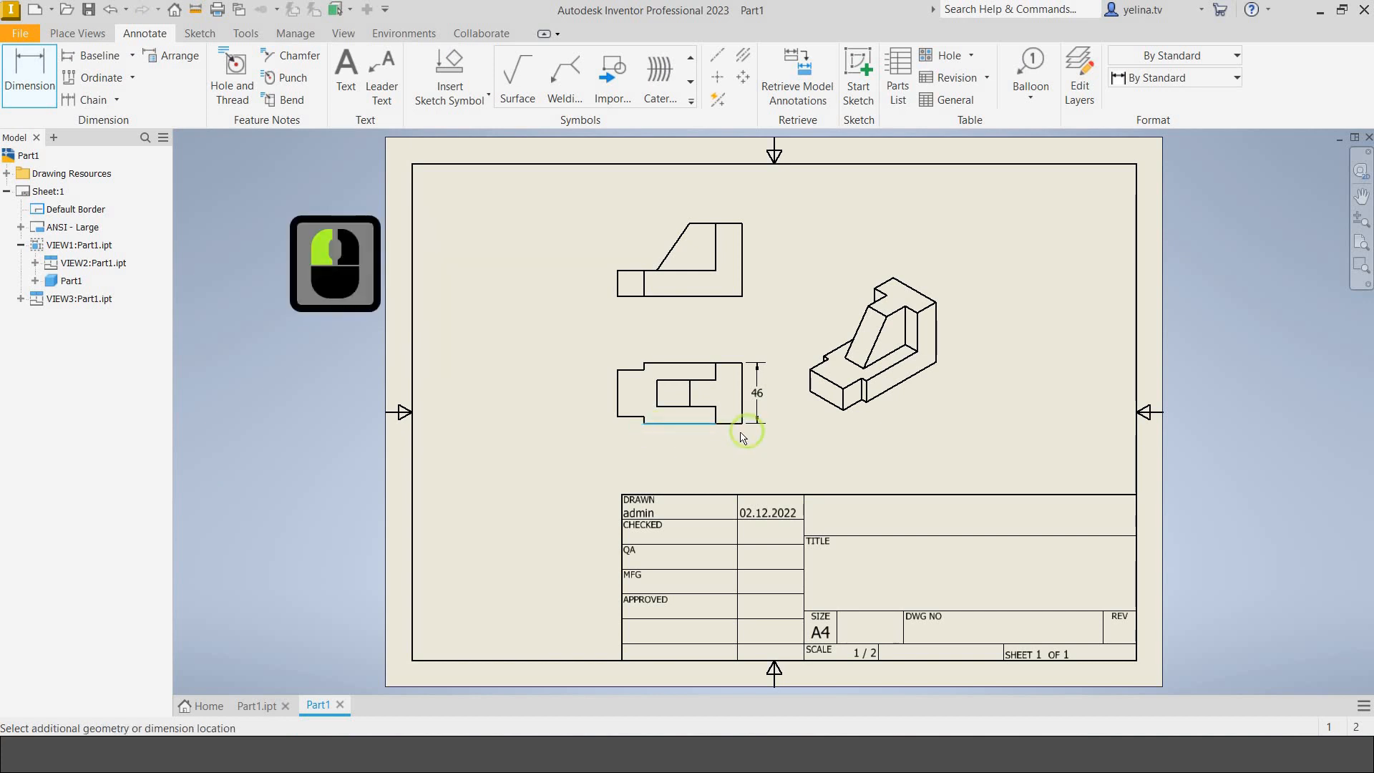
click(742, 421)
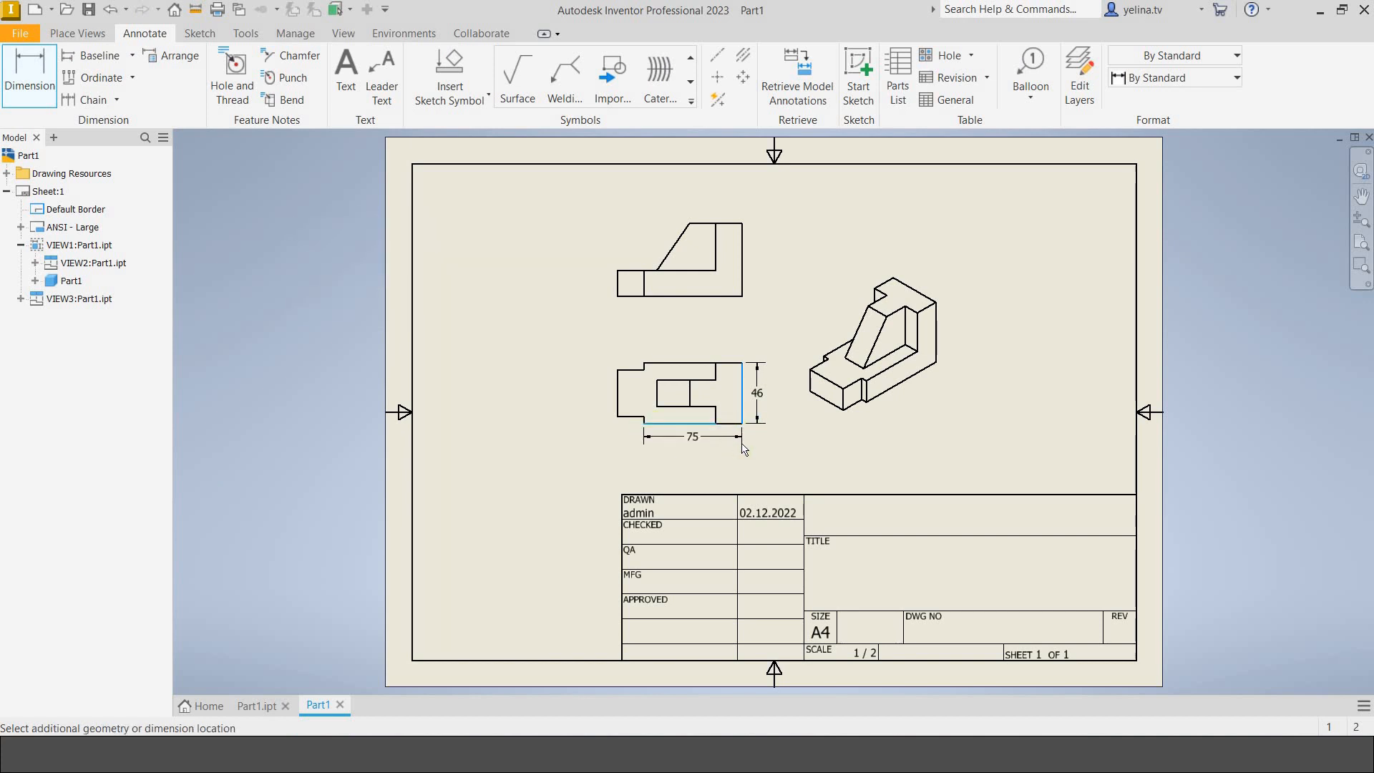
click(740, 402)
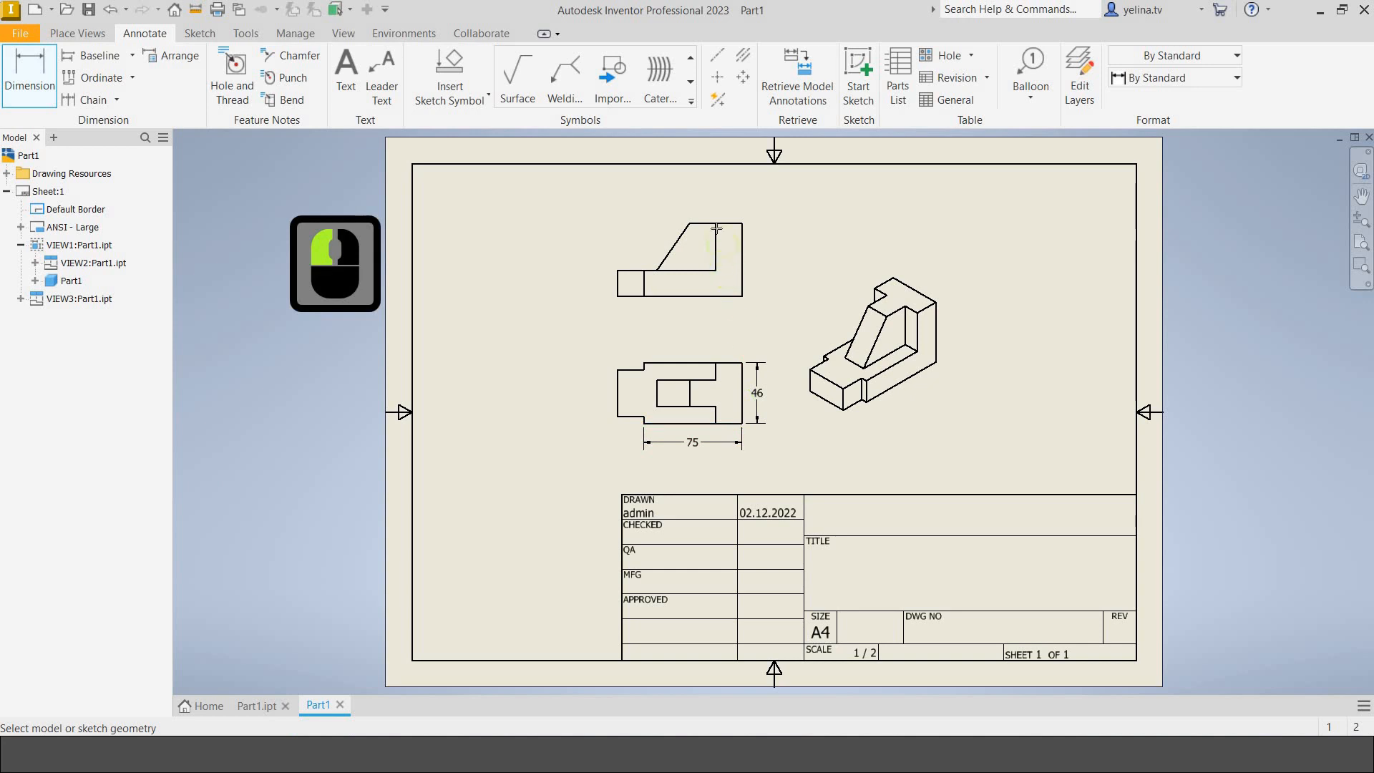
Dimension the upright's thickness and the full length of the top edge, stacking both dimensions above the front view.
click(730, 225)
click(730, 212)
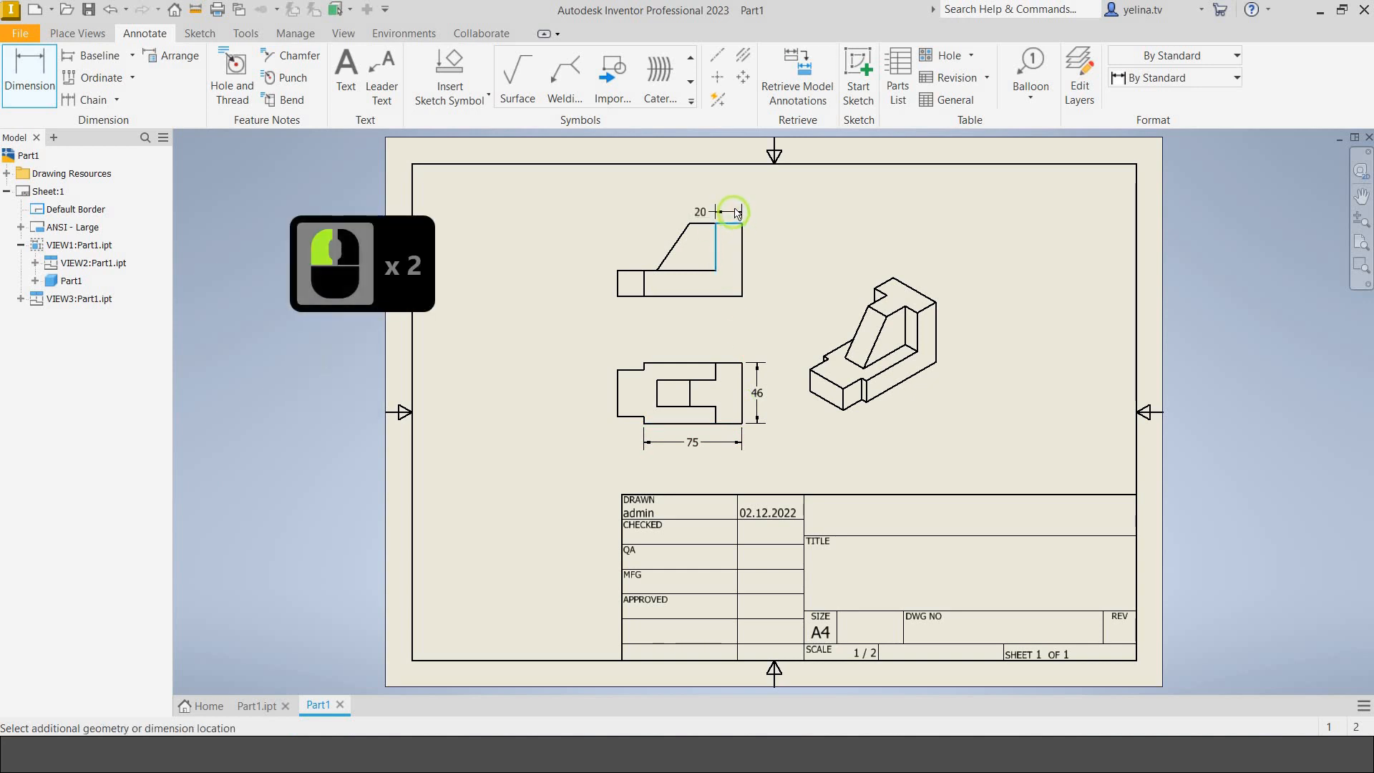
click(689, 225)
click(729, 223)
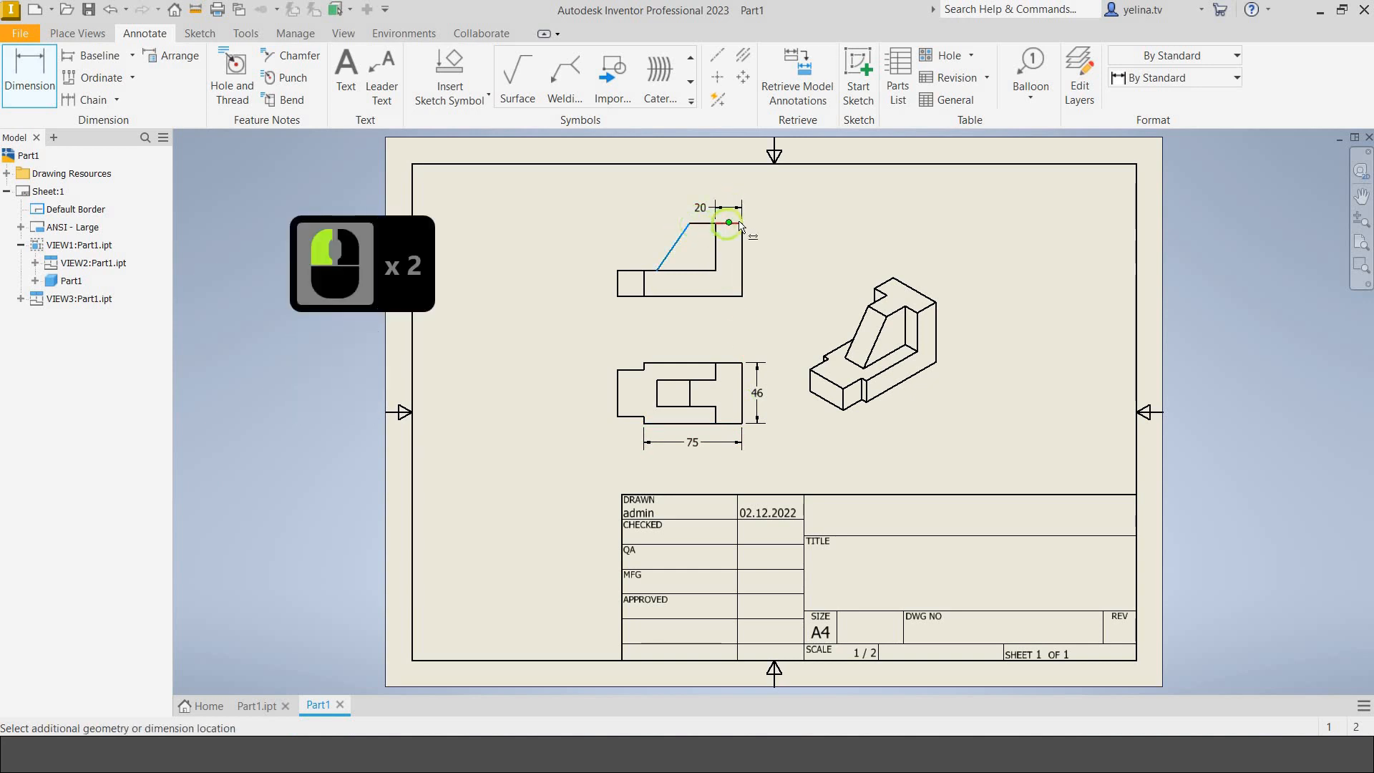
click(733, 206)
click(732, 190)
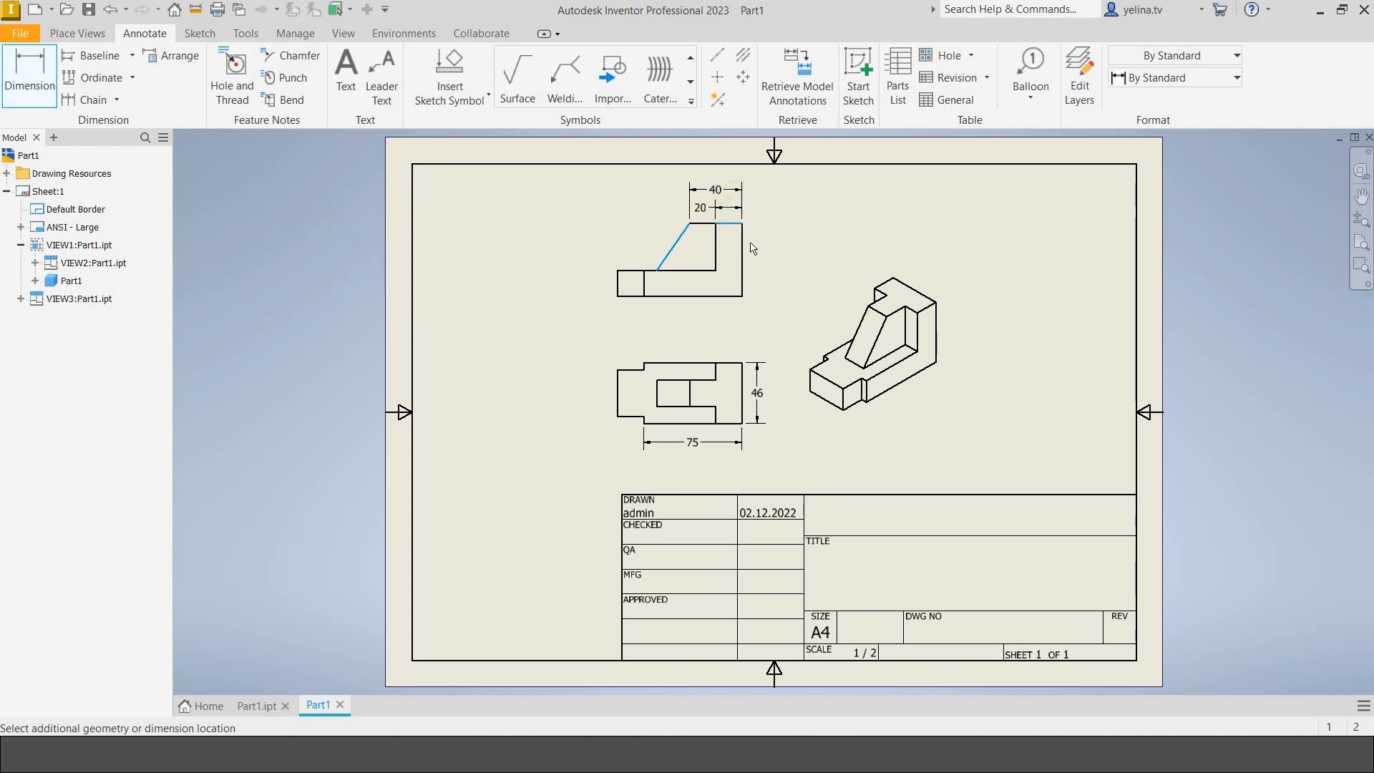
Dimension the front view's overall height on its right side and the base's height on its left side.
click(760, 248)
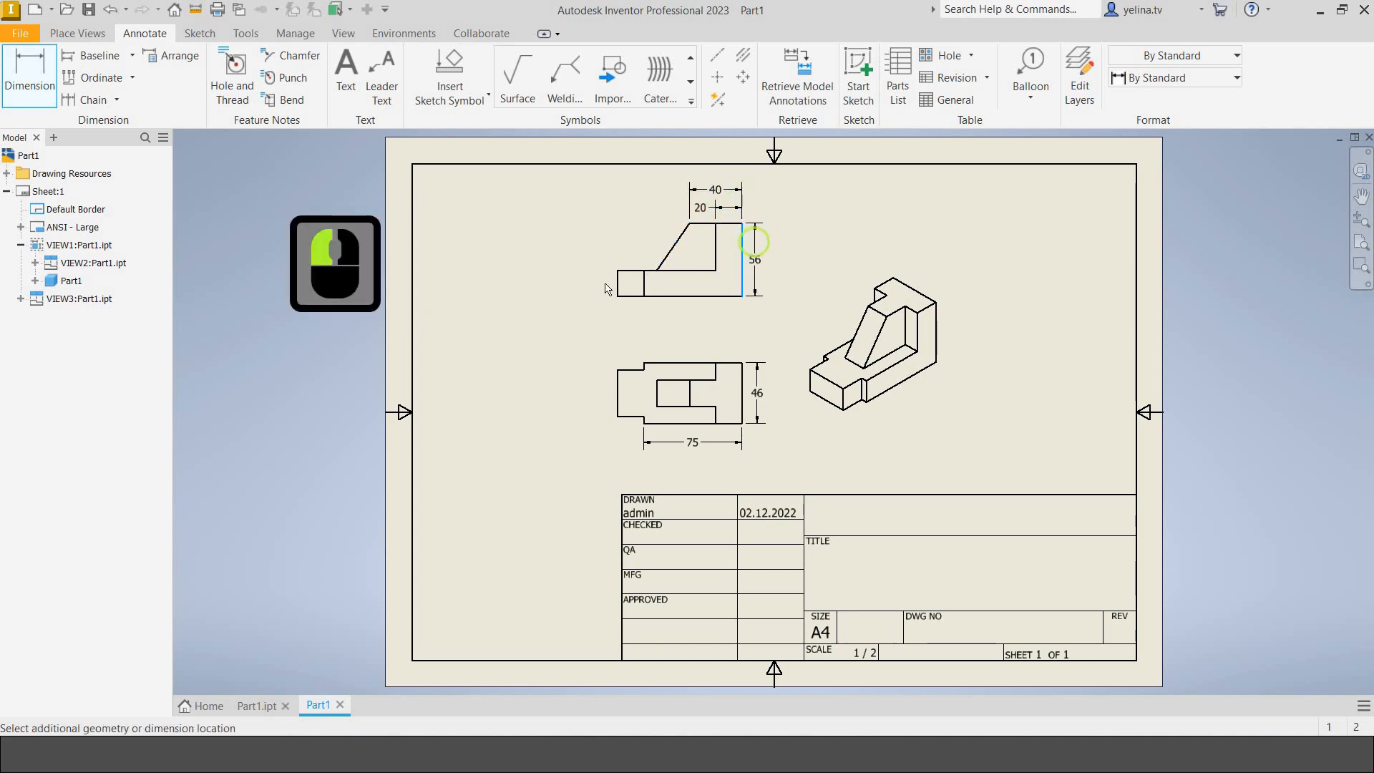
click(757, 244)
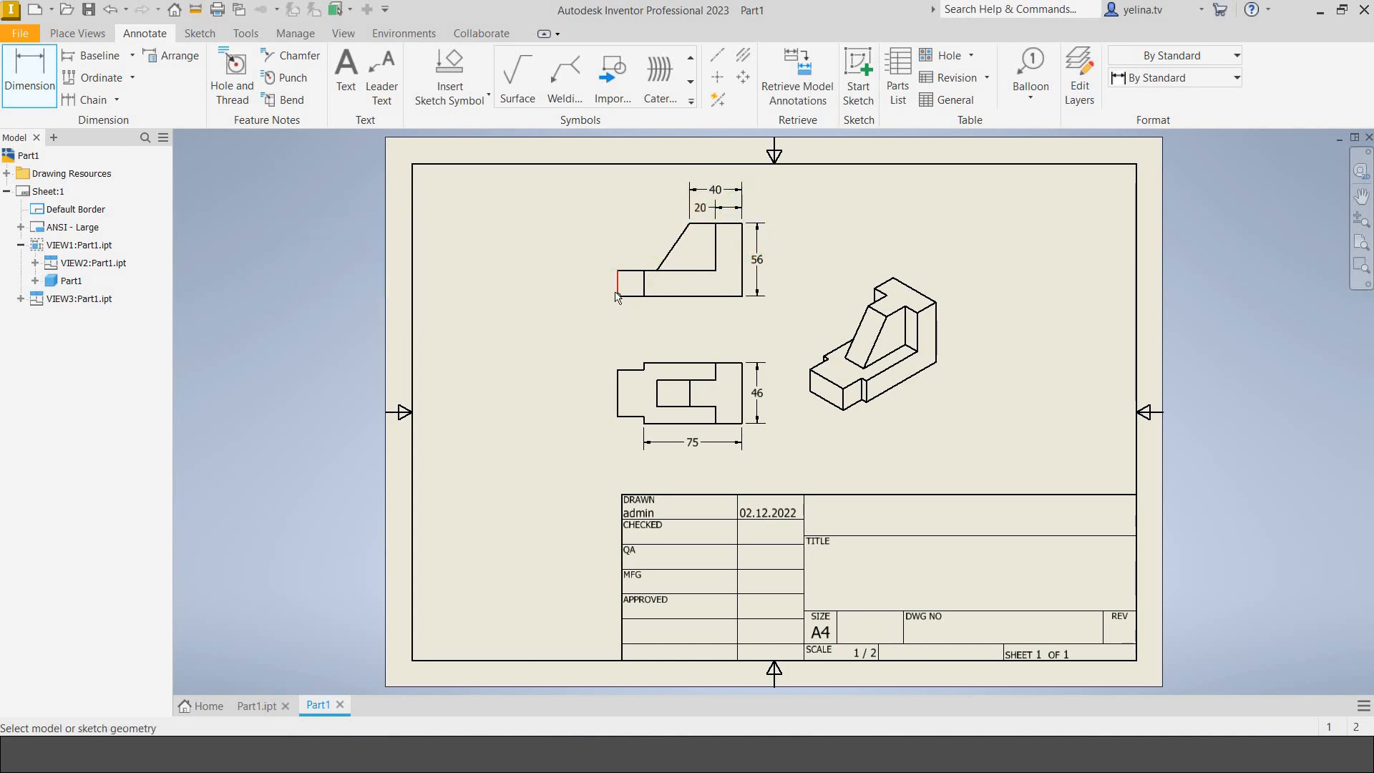
scroll(622, 292, up, 3)
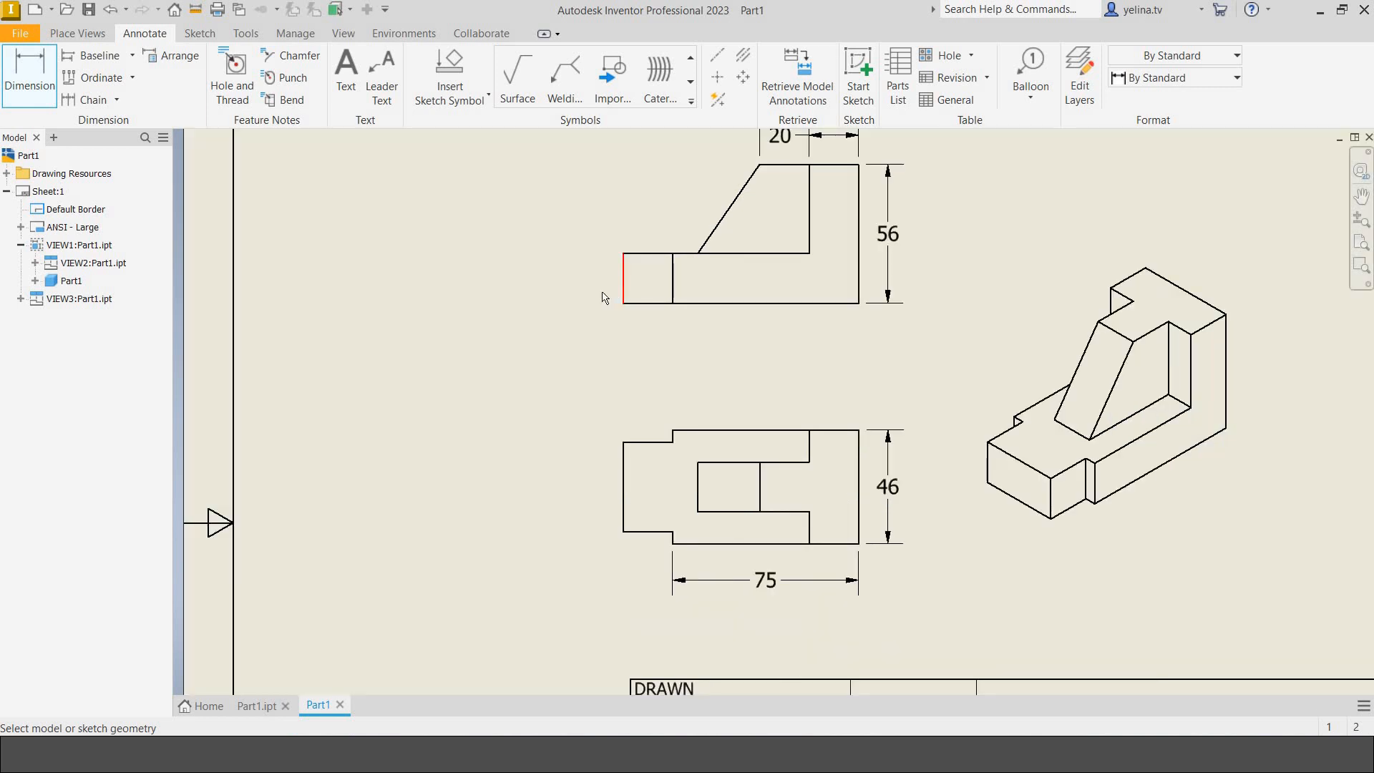
click(604, 290)
click(592, 326)
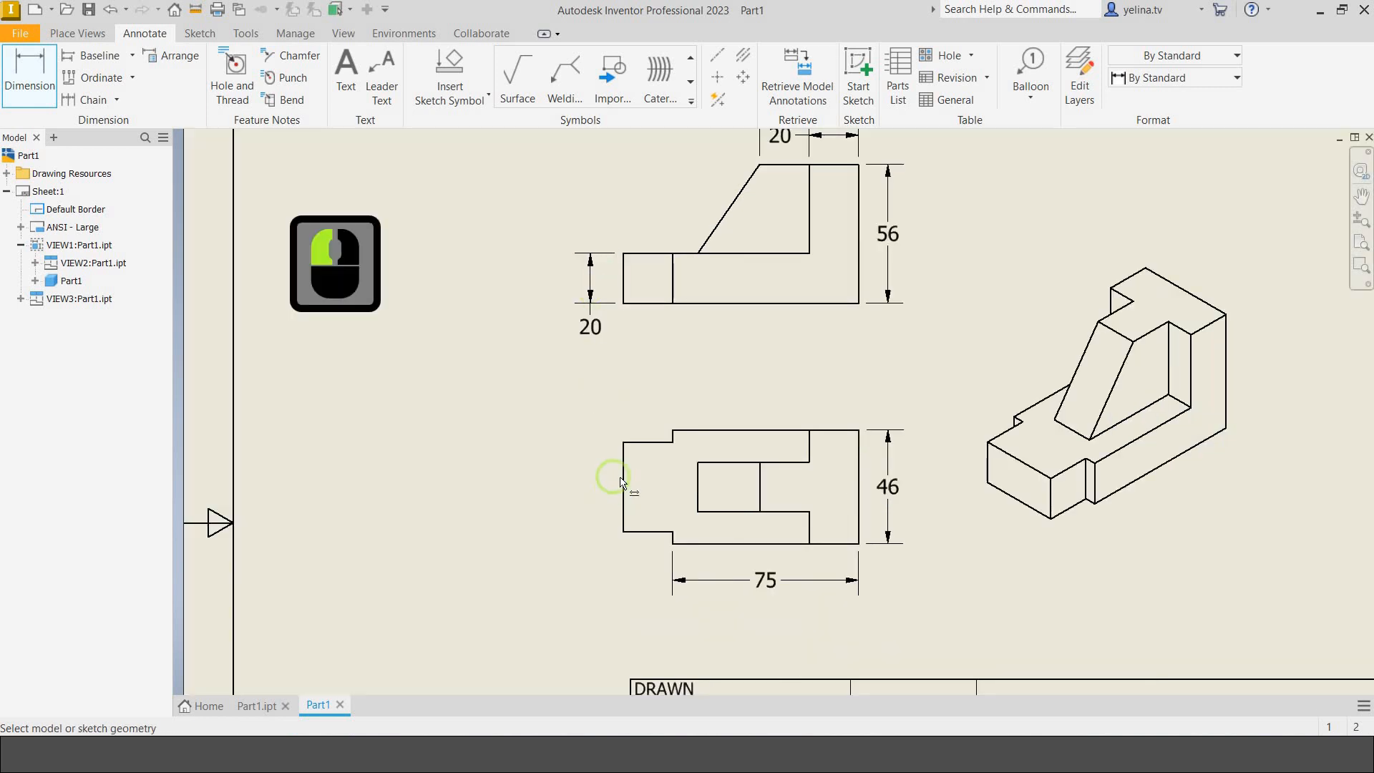
Dimension the narrow left end's width and the bracket's overall length on the top view, with the length below the existing dimension.
click(621, 481)
click(593, 487)
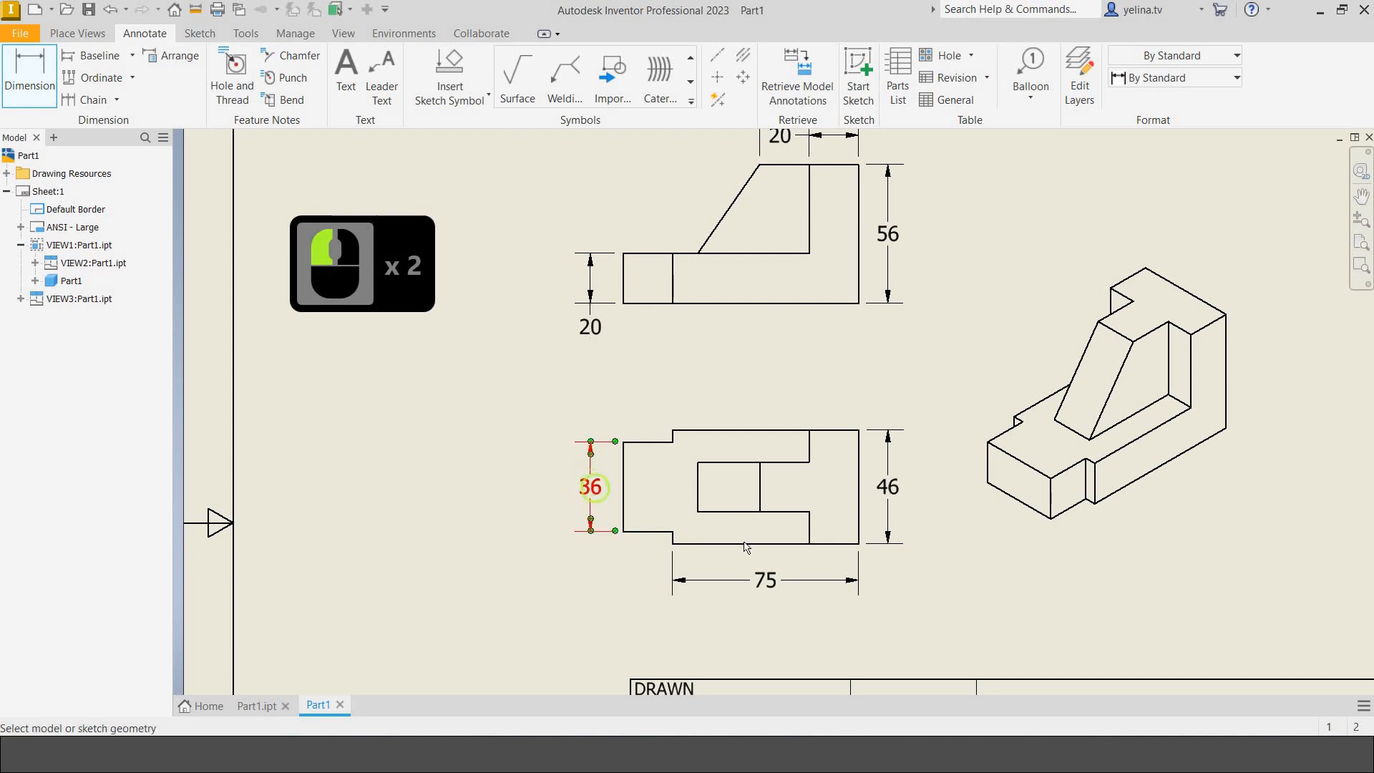
click(851, 554)
click(833, 545)
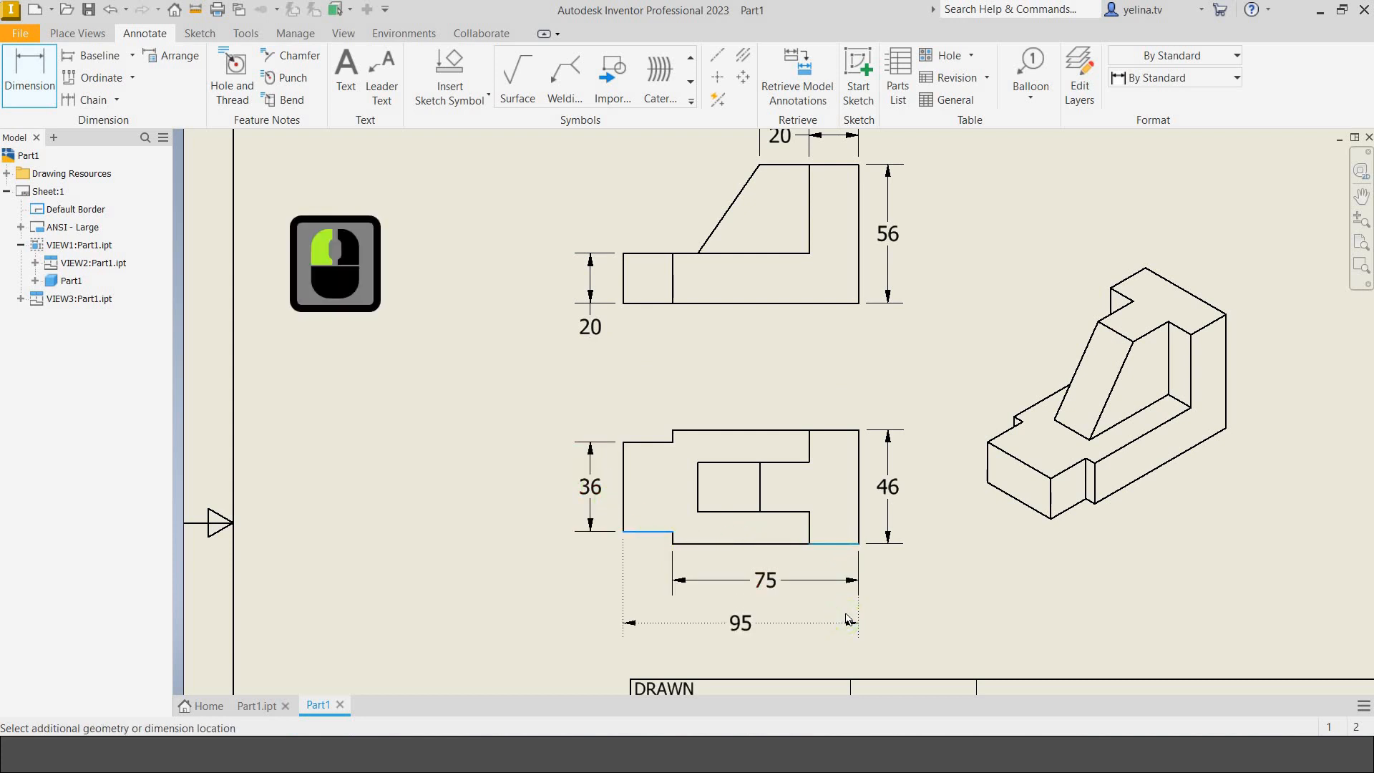
click(943, 591)
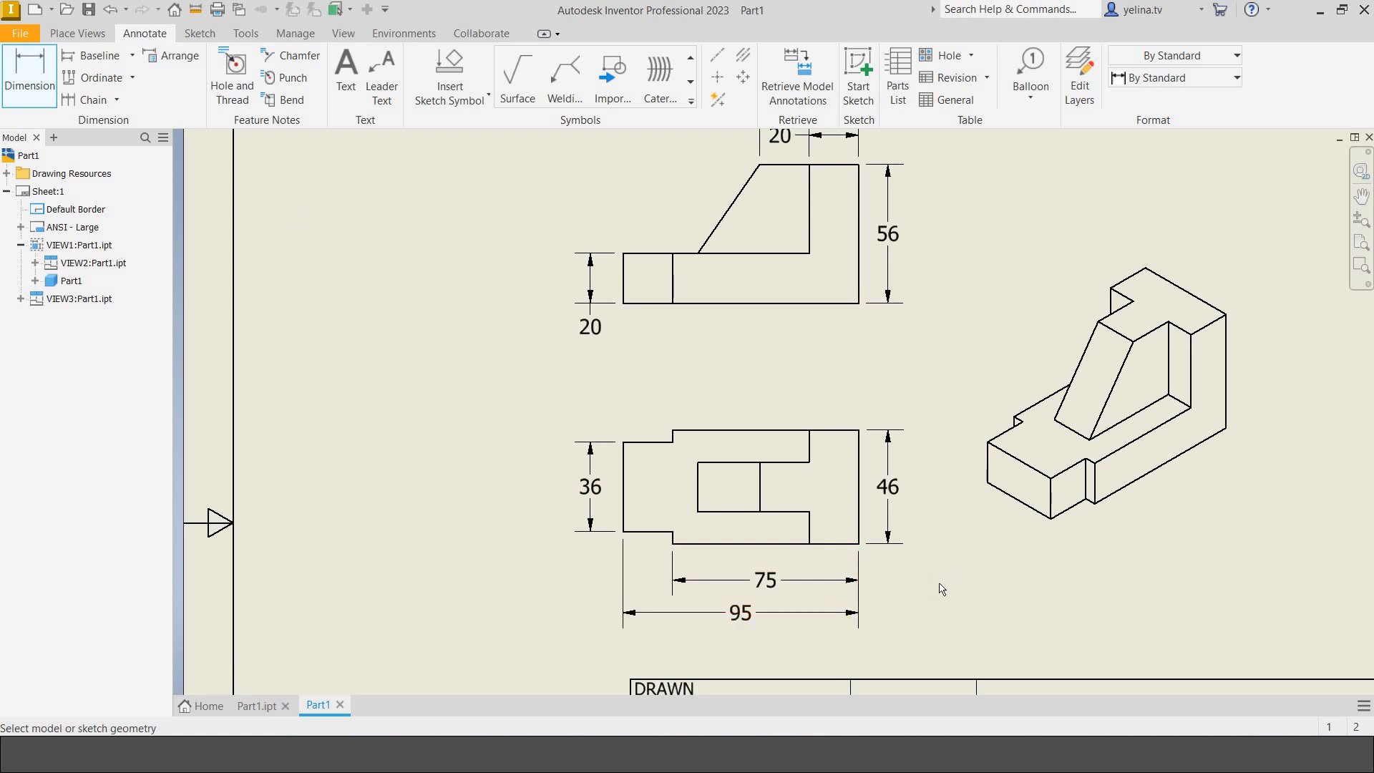
Dimension the width of the central rib along its left edge in the top view.
click(696, 503)
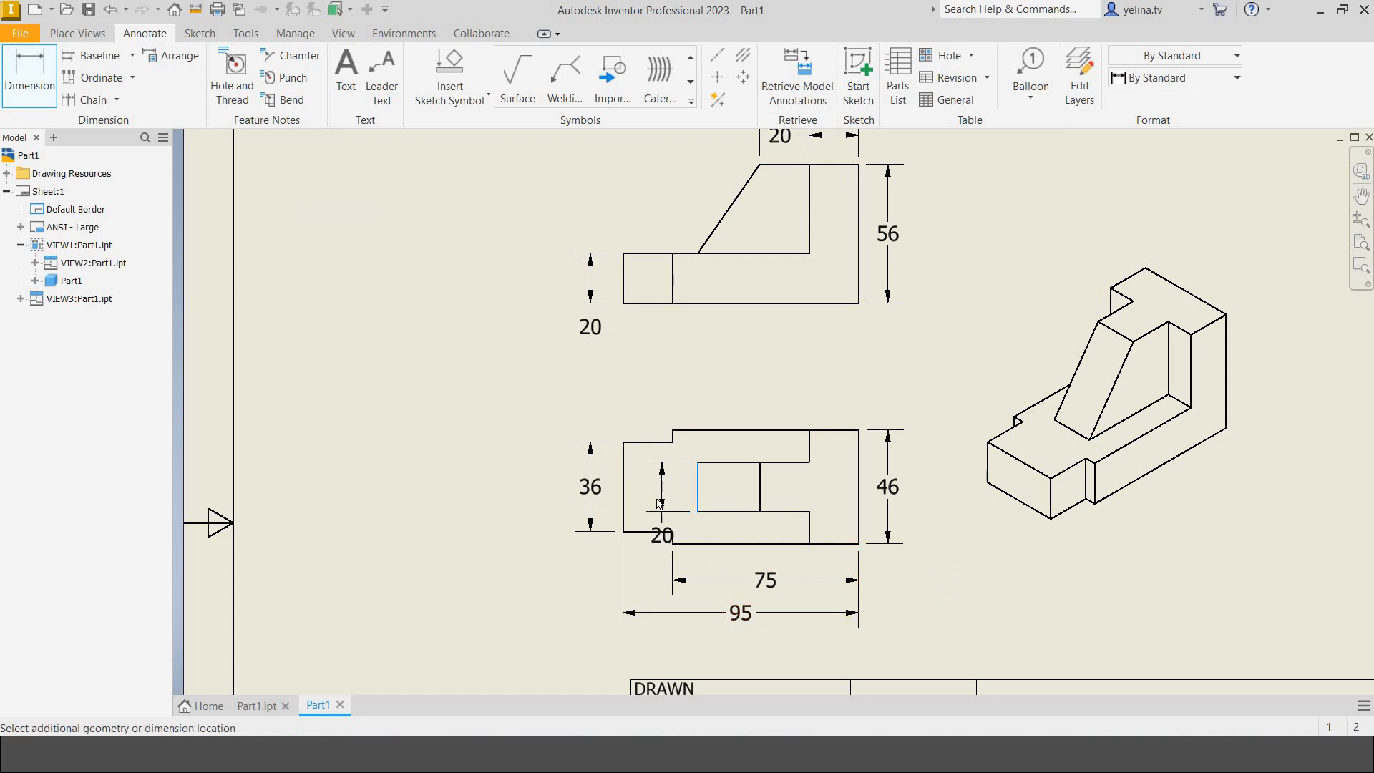
click(655, 498)
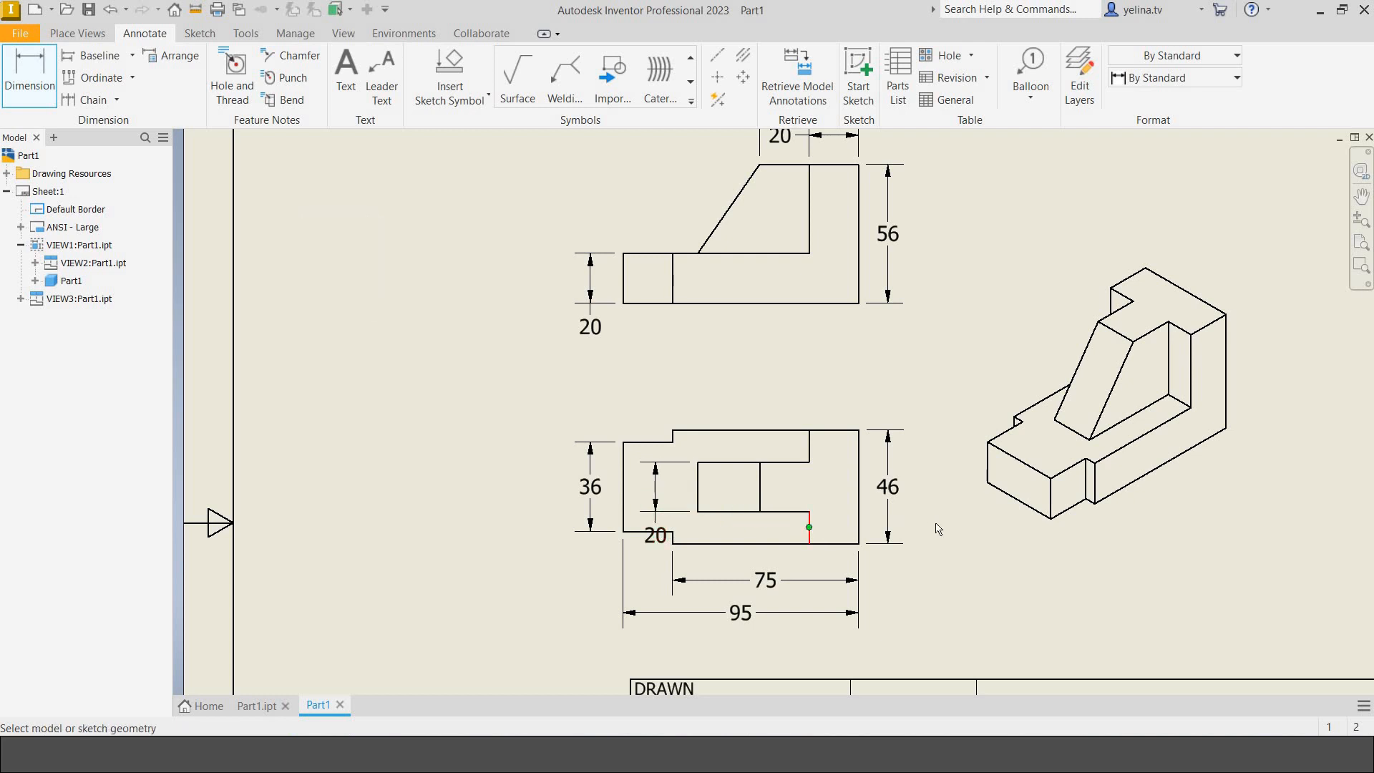
scroll(944, 529, up, 3)
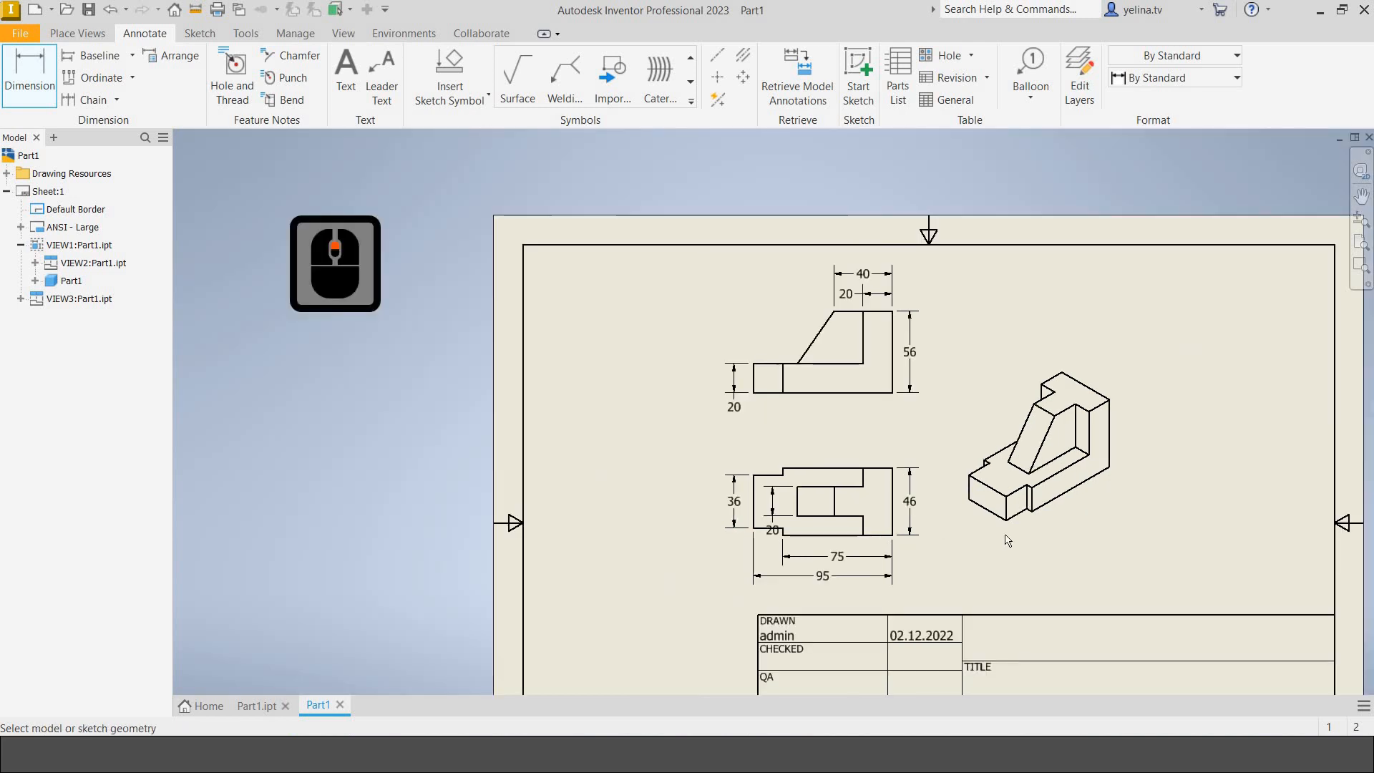